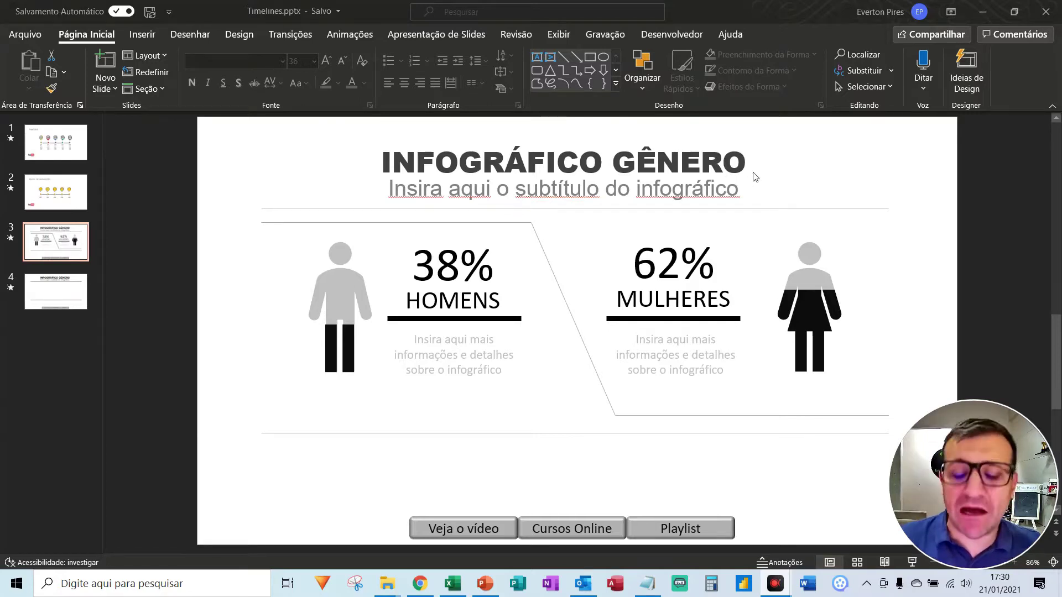
Step: Review the finished gender infographic on slide 3 and move on to the blank slide 4
{"action": "key", "text": "F5"}
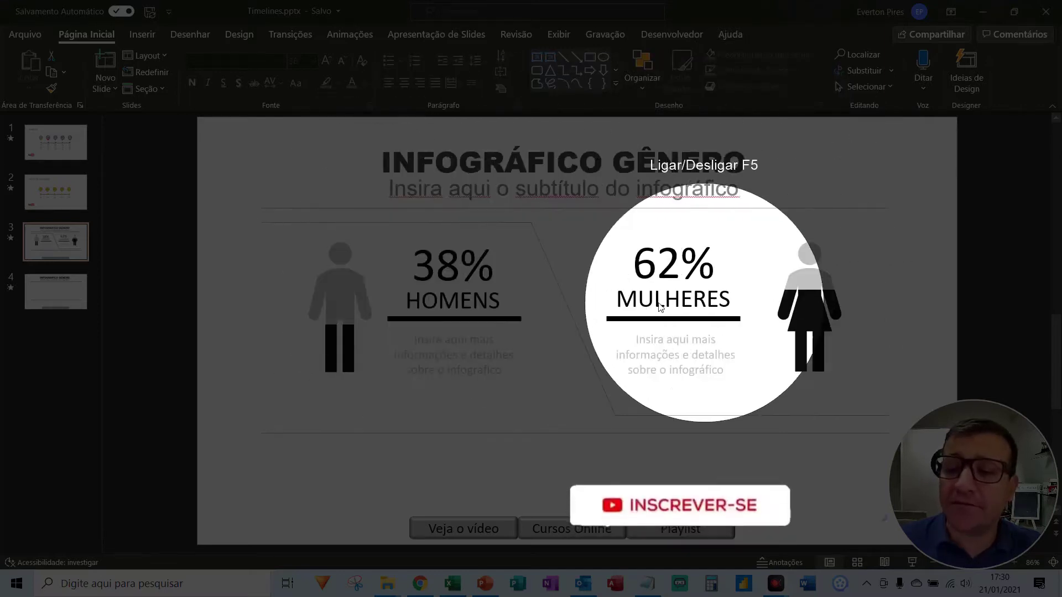
{"action": "key", "text": "F5"}
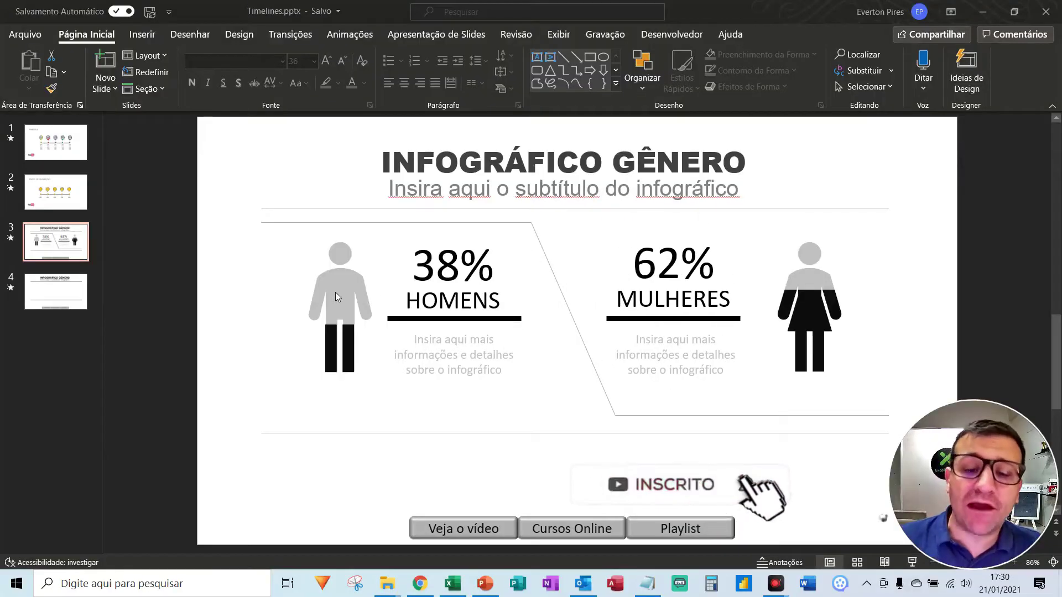
{"action": "key", "text": "F5"}
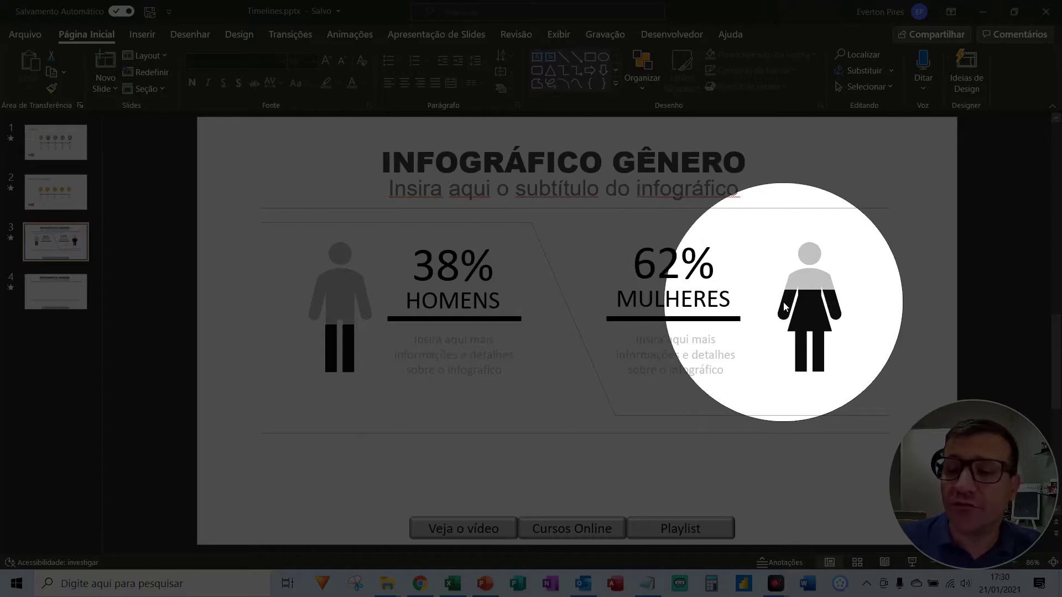
{"action": "key", "text": "F5"}
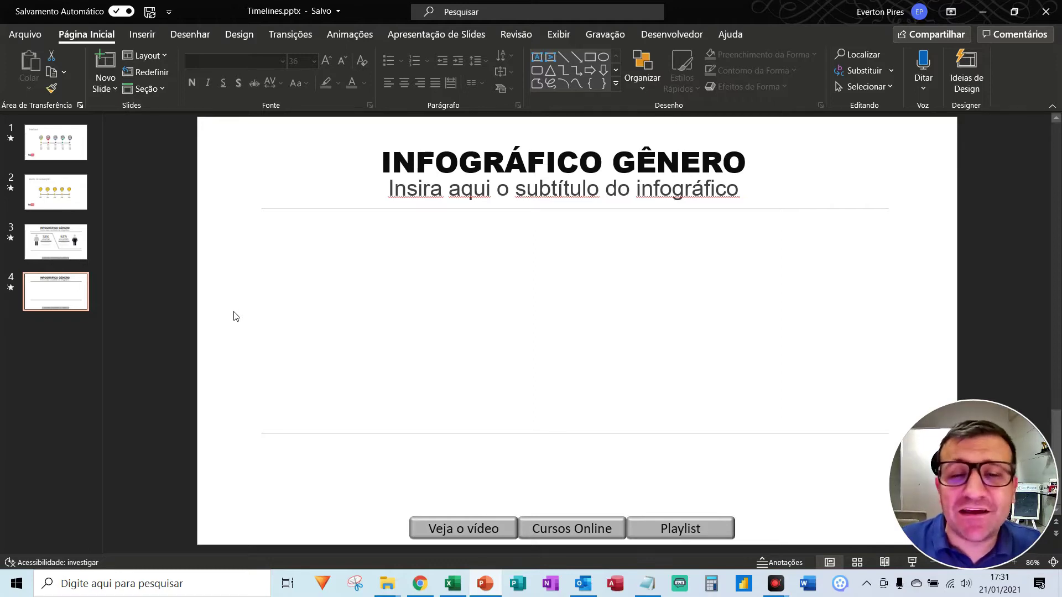
Step: Search the icon library for 'pessoa' and insert the standing man and woman icons onto slide 4
{"action": "left_click", "coordinate": [350, 318]}
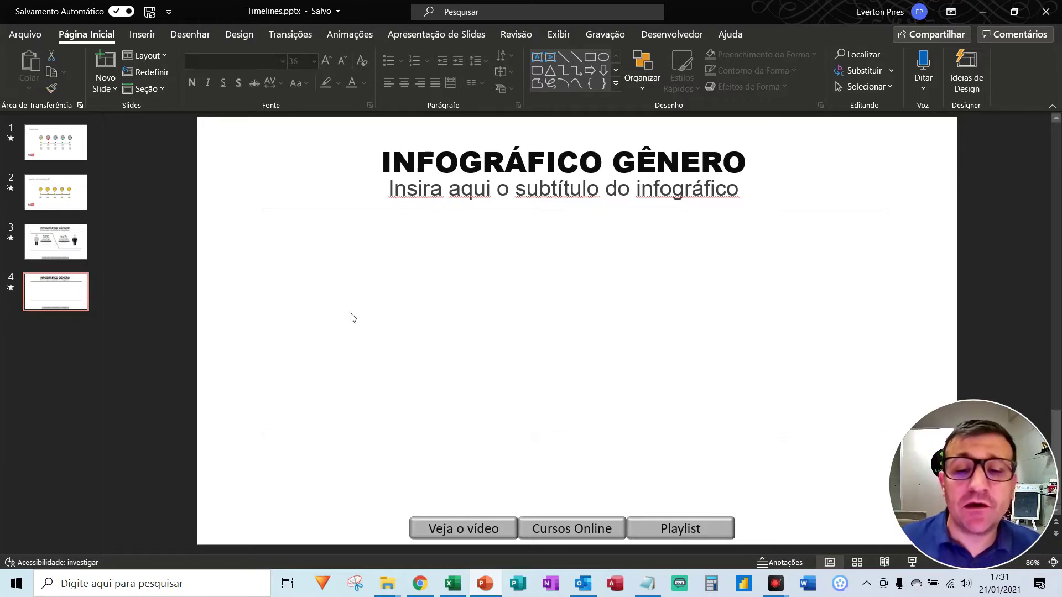
{"action": "left_click", "coordinate": [141, 35]}
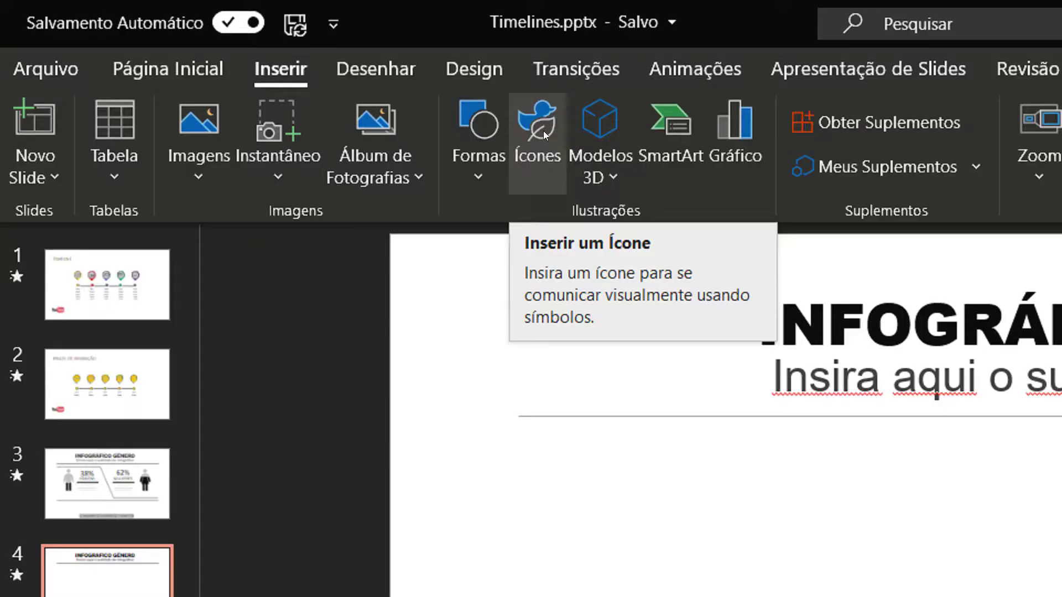
{"action": "left_click", "coordinate": [541, 133]}
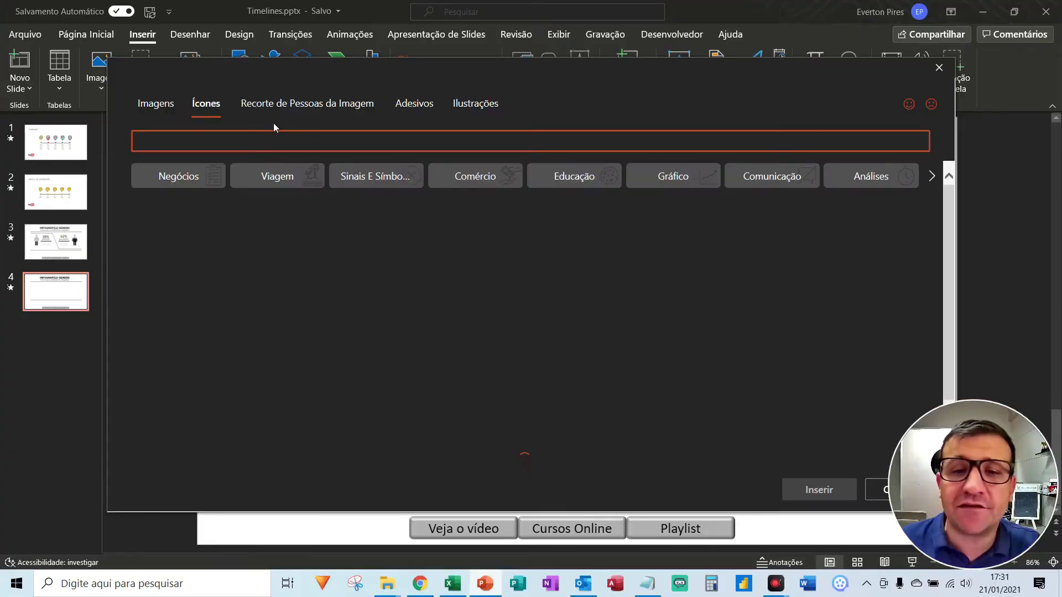
{"action": "key", "text": "F5"}
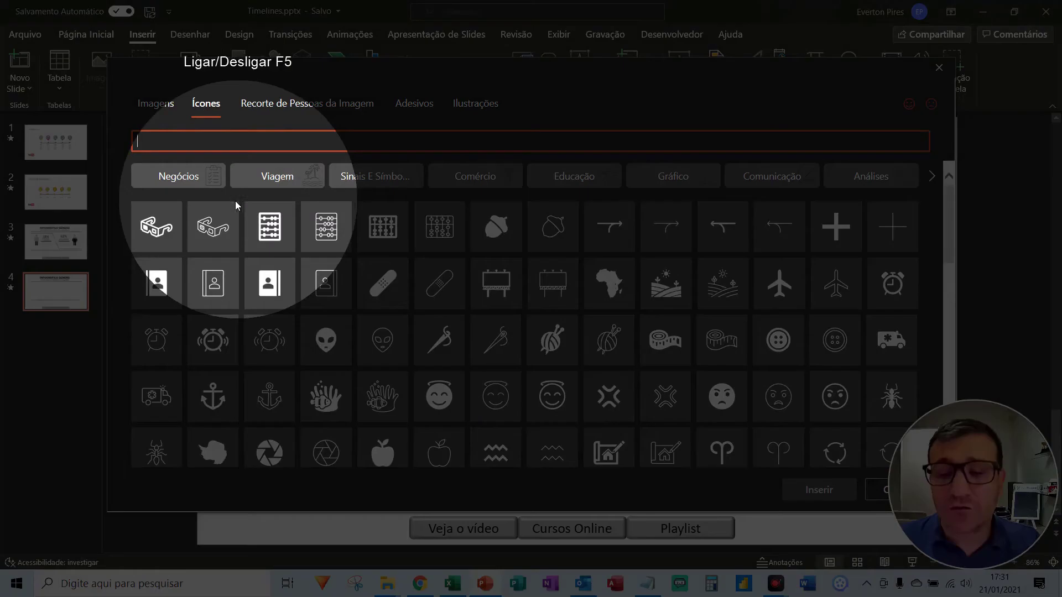
{"action": "key", "text": "F5"}
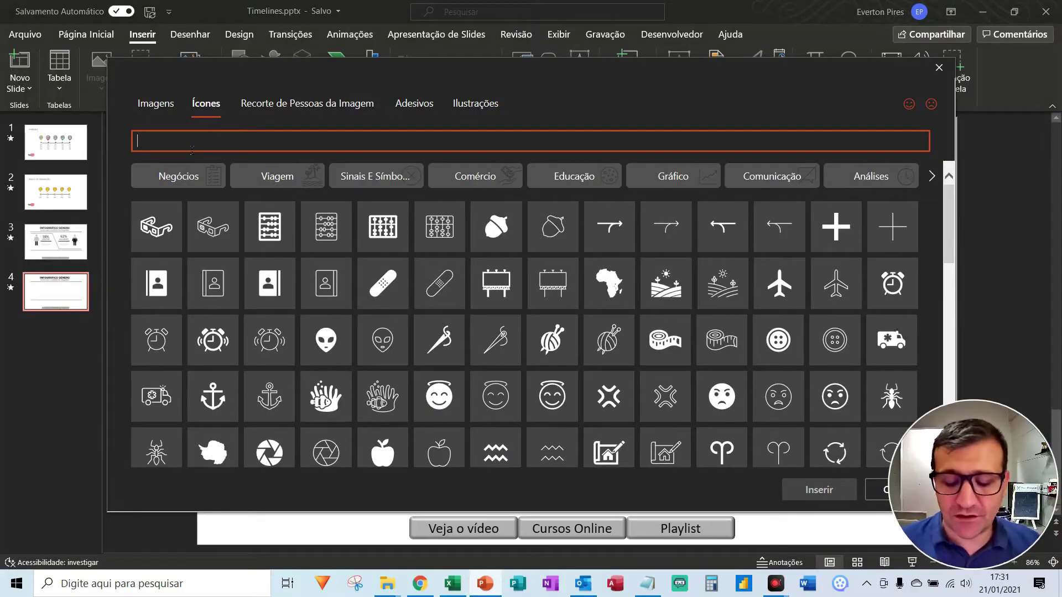
{"action": "type", "text": "pessoa"}
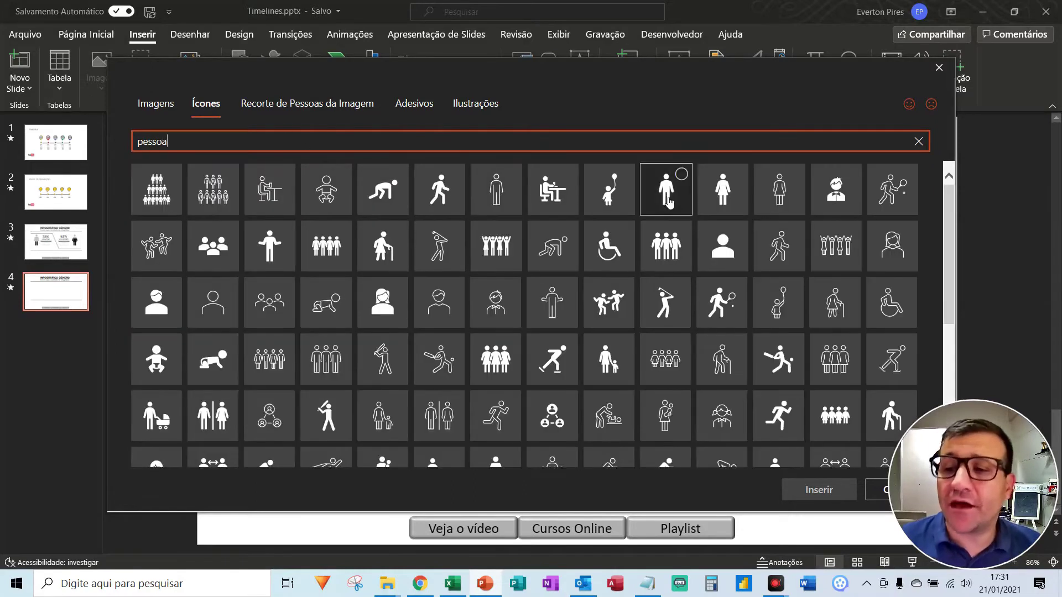
{"action": "key", "text": "F5"}
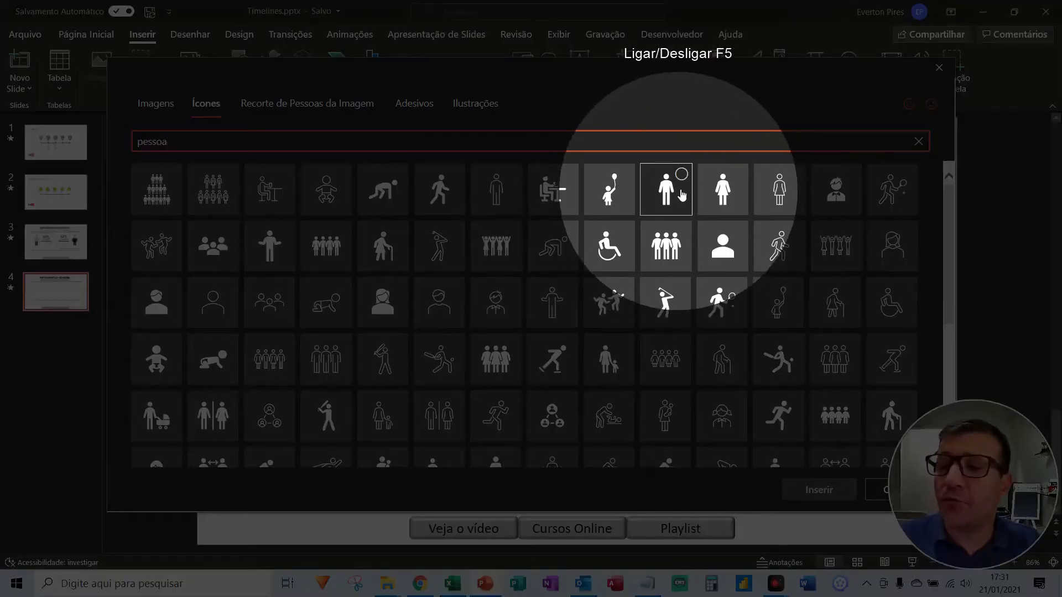
{"action": "left_click", "coordinate": [682, 174]}
{"action": "left_click", "coordinate": [680, 180]}
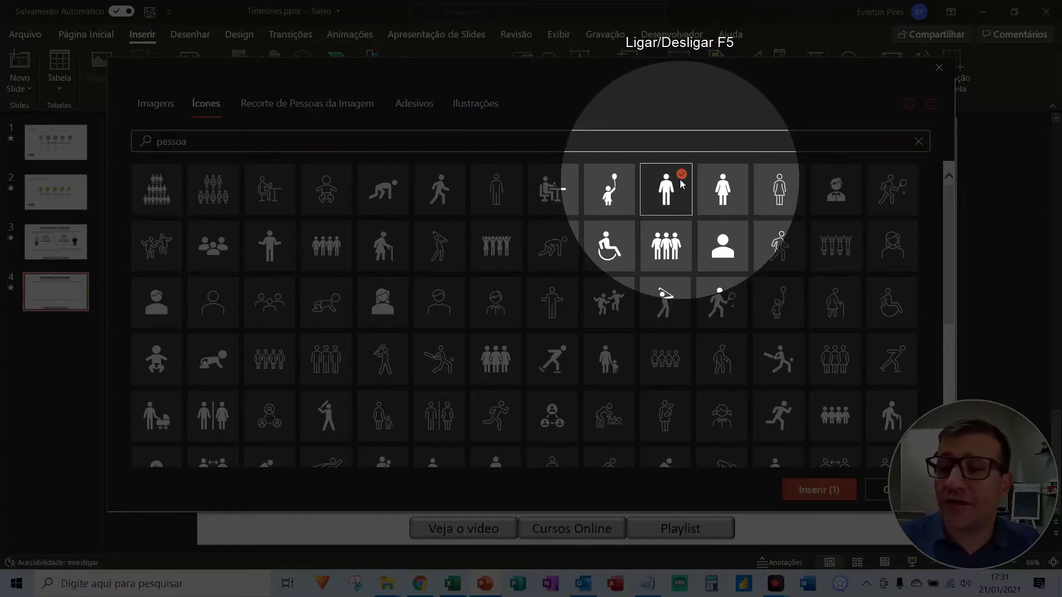
{"action": "key", "text": "F5"}
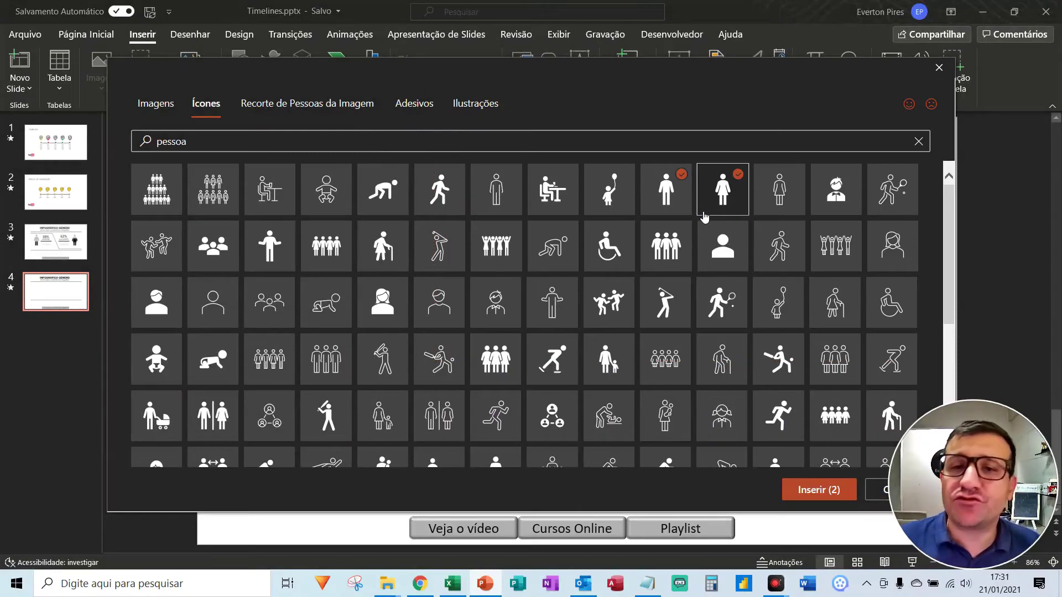
{"action": "left_click", "coordinate": [813, 492]}
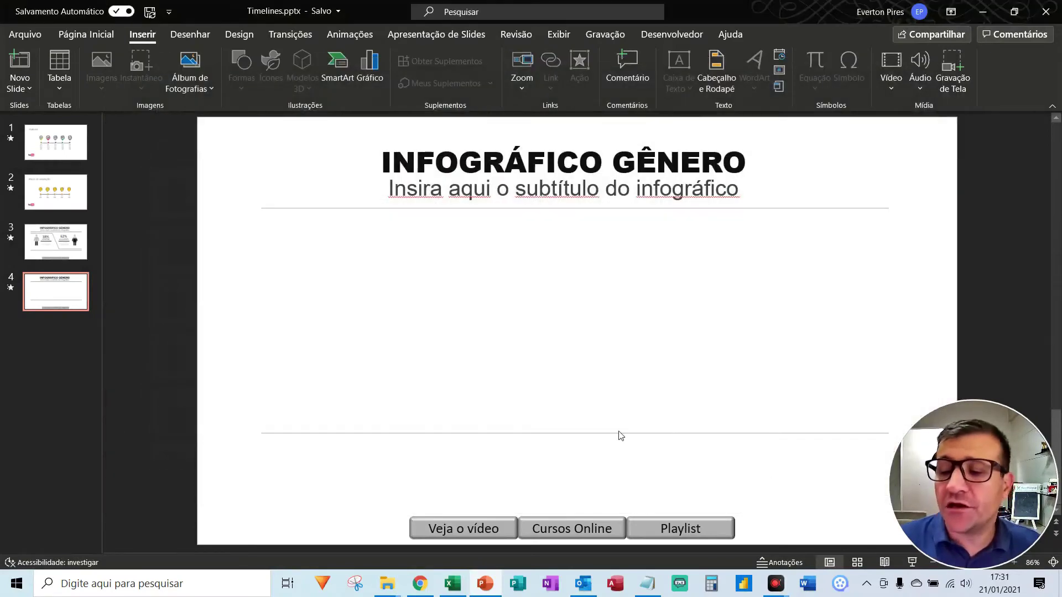
Step: Pull the two icons apart and enlarge both to about 6,7 cm
{"action": "left_click", "coordinate": [474, 335]}
{"action": "left_click_drag", "start_coordinate": [588, 343], "coordinate": [470, 343]}
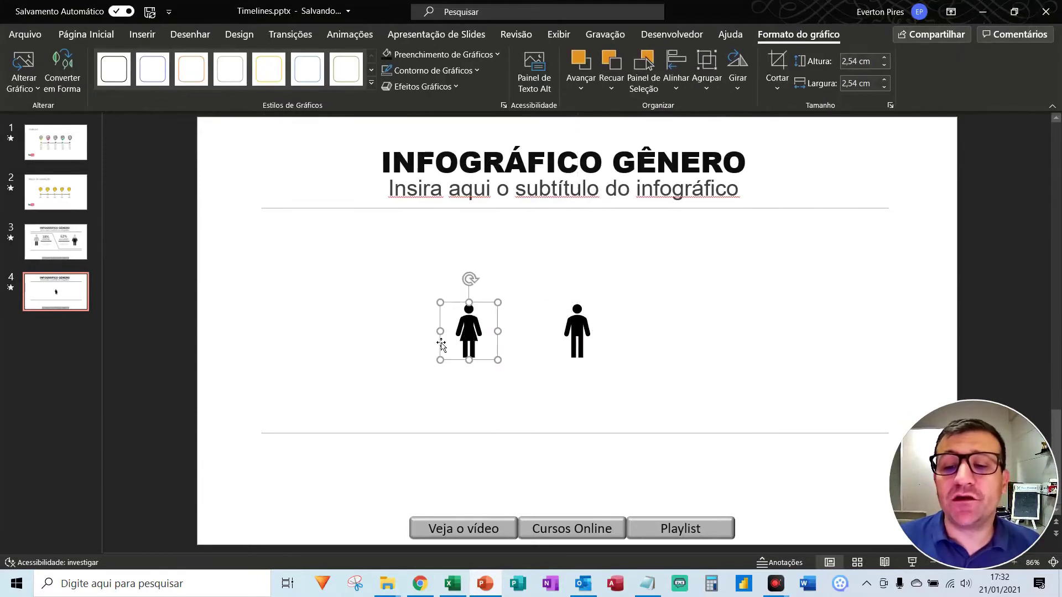
{"action": "left_click", "coordinate": [326, 317]}
{"action": "left_click_drag", "start_coordinate": [362, 267], "coordinate": [611, 393]}
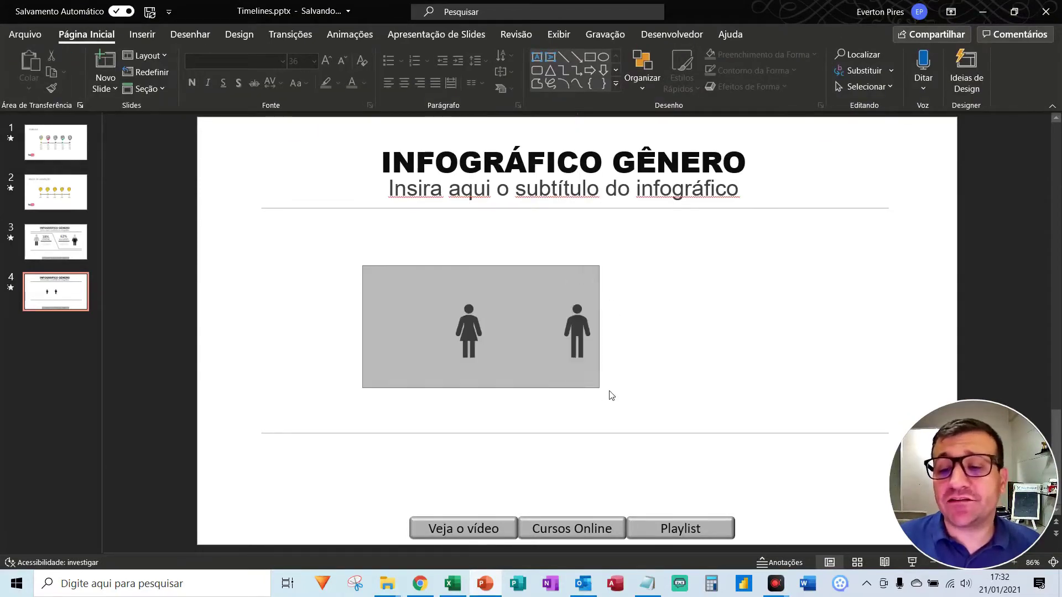
{"action": "left_click_drag", "start_coordinate": [609, 303], "coordinate": [700, 209]}
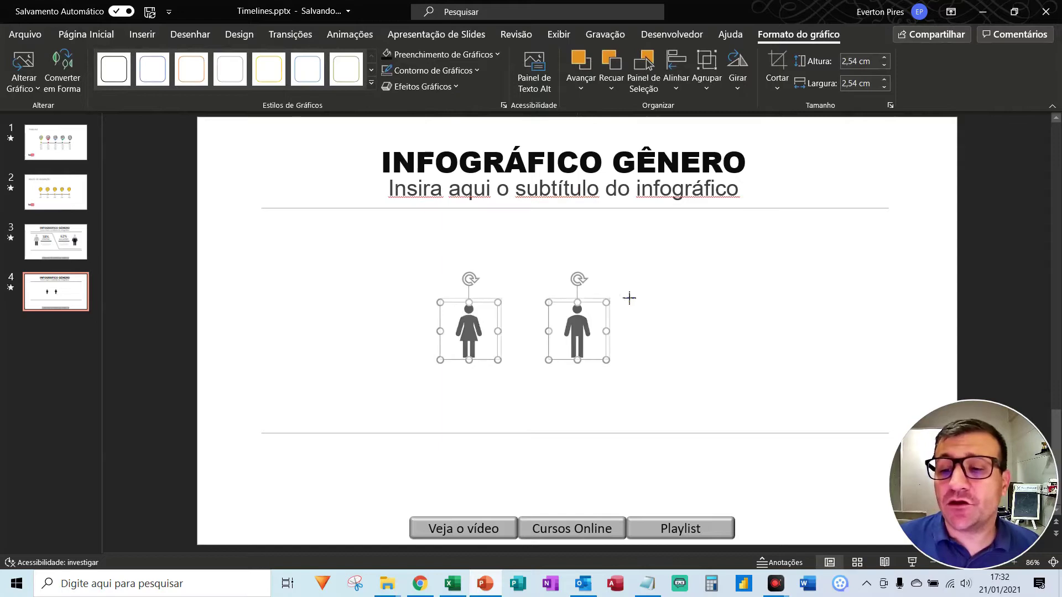
{"action": "left_click", "coordinate": [724, 294]}
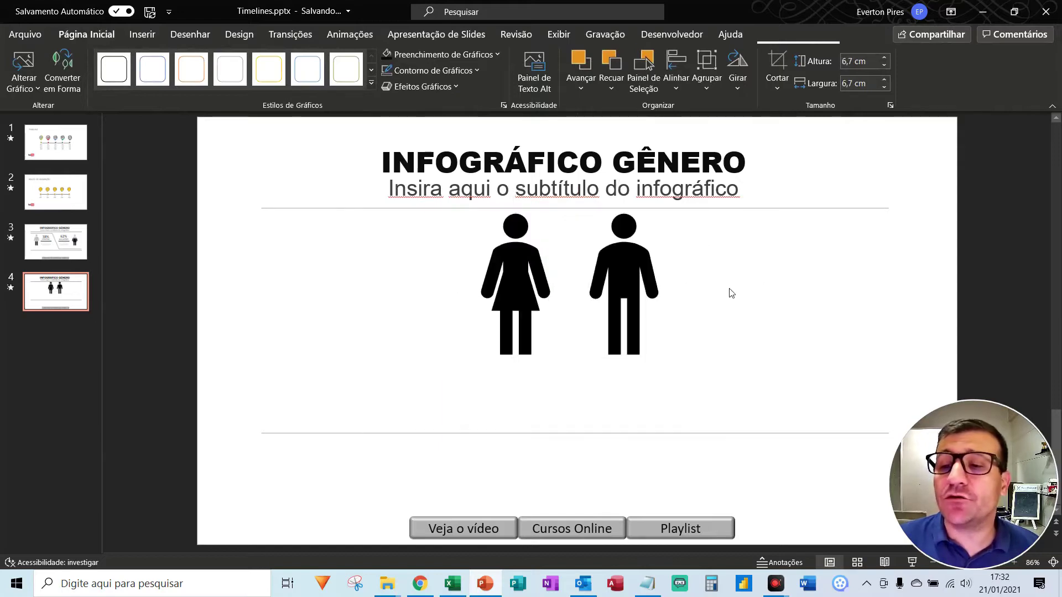
{"action": "key", "text": "ctrl+z"}
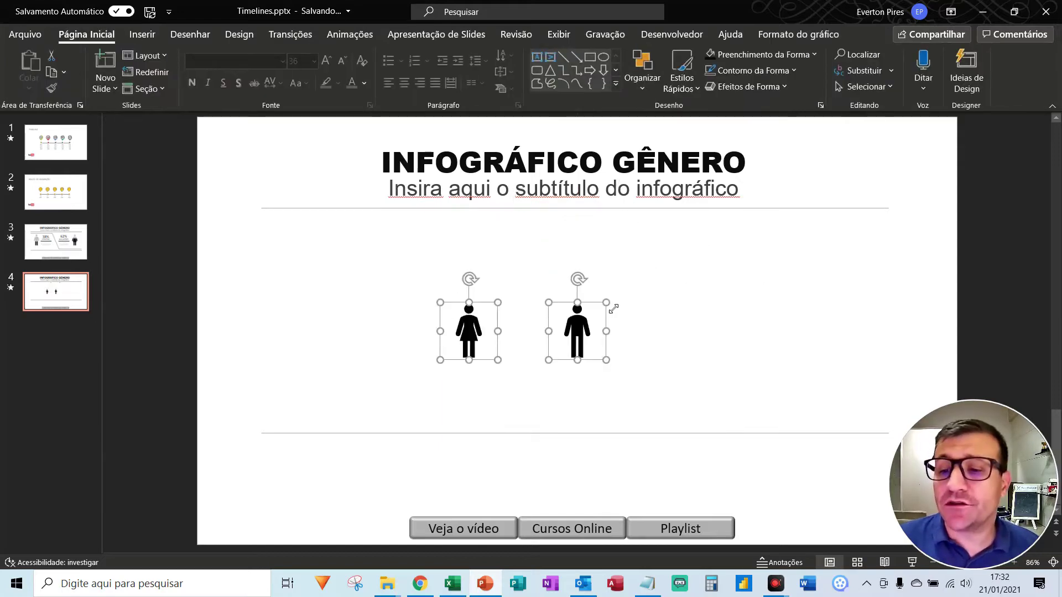
{"action": "left_click_drag", "start_coordinate": [607, 303], "coordinate": [688, 221]}
Step: Shift both icons down and right, then move the woman icon to the left side
{"action": "mouse_move", "coordinate": [650, 294]}
{"action": "left_mouse_down"}
{"action": "mouse_move", "coordinate": [659, 320]}
{"action": "mouse_move", "coordinate": [766, 313]}
{"action": "left_mouse_up"}
{"action": "left_click", "coordinate": [680, 331]}
{"action": "left_click_drag", "start_coordinate": [553, 330], "coordinate": [407, 332]}
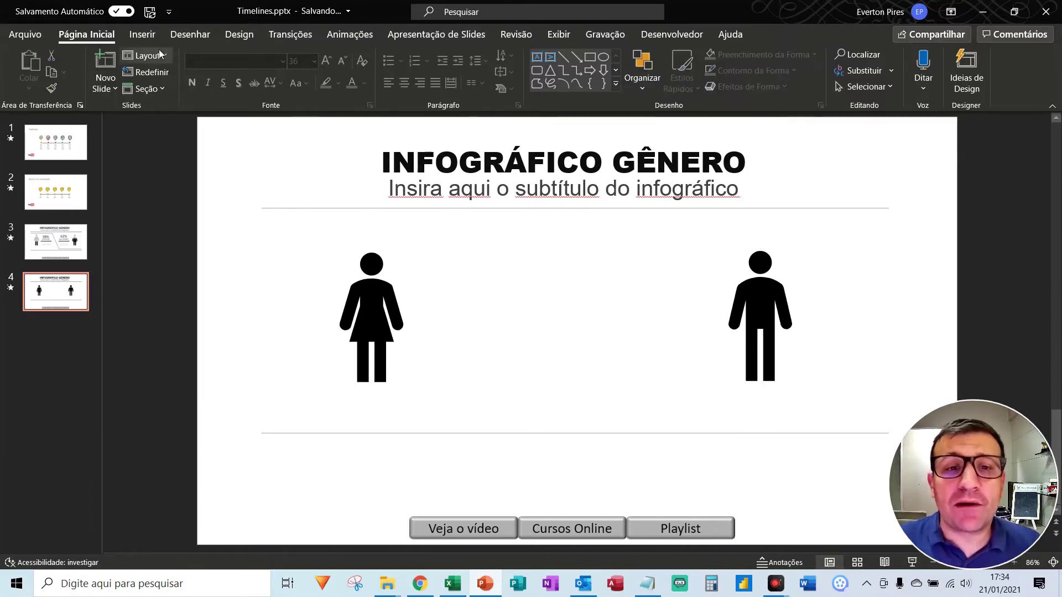
{"action": "left_click", "coordinate": [142, 35]}
Step: Draw a short horizontal line above the woman icon
{"action": "left_click", "coordinate": [241, 69]}
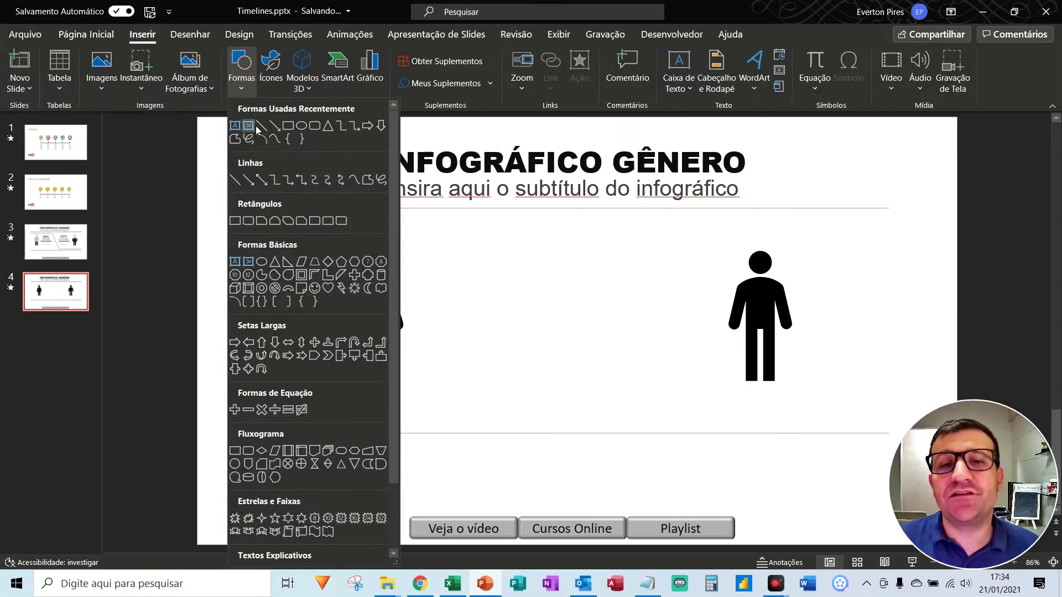
{"action": "left_click", "coordinate": [277, 127]}
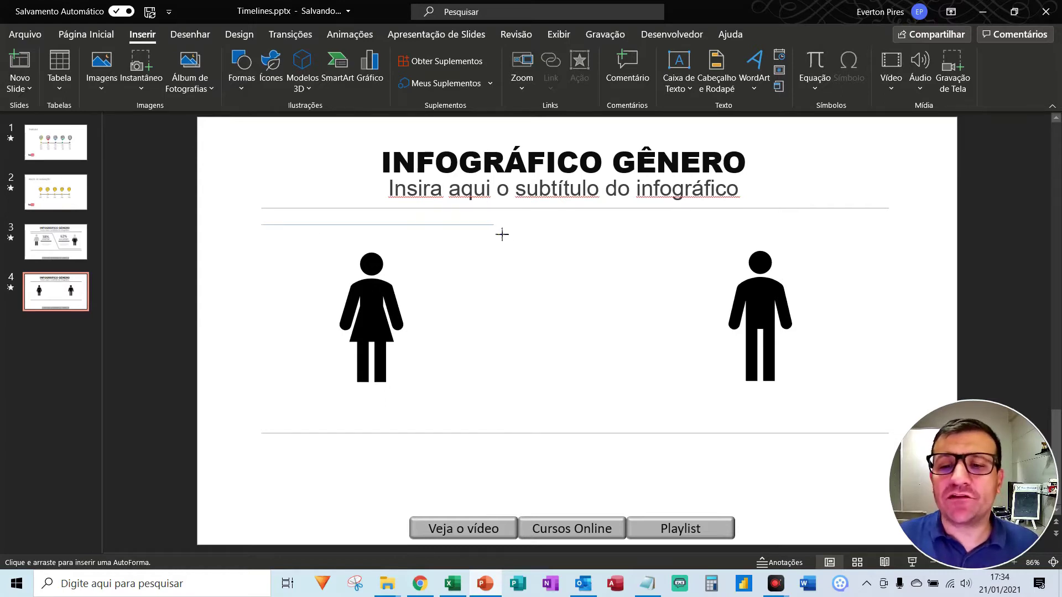
{"action": "left_click_drag", "start_coordinate": [502, 234], "coordinate": [494, 240]}
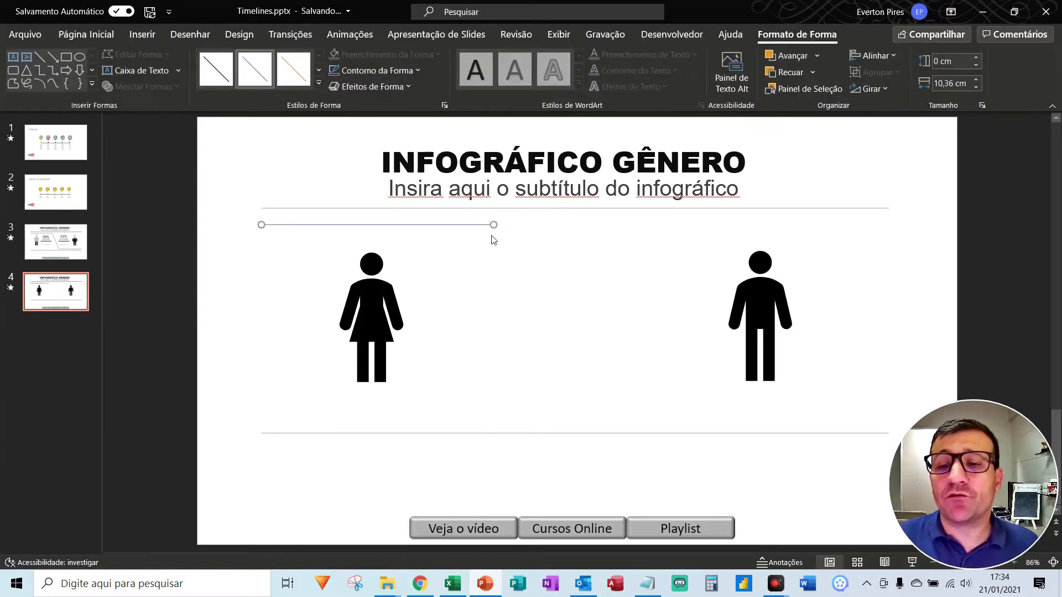
Step: Draw a diagonal line dropping from that line's end down between the two icons
{"action": "left_click", "coordinate": [155, 38]}
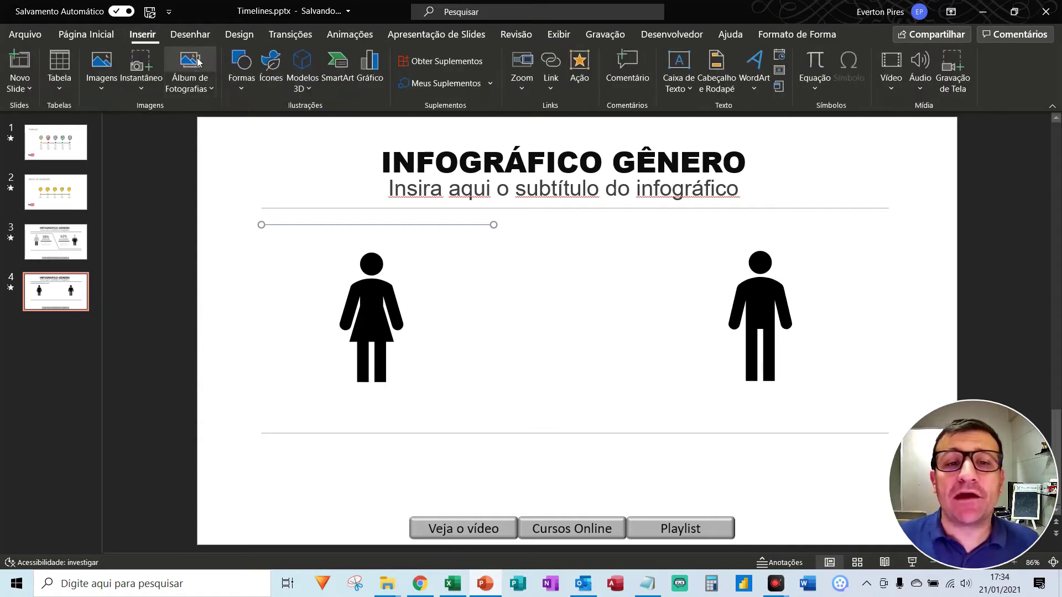
{"action": "left_click", "coordinate": [236, 73]}
{"action": "left_click", "coordinate": [261, 127]}
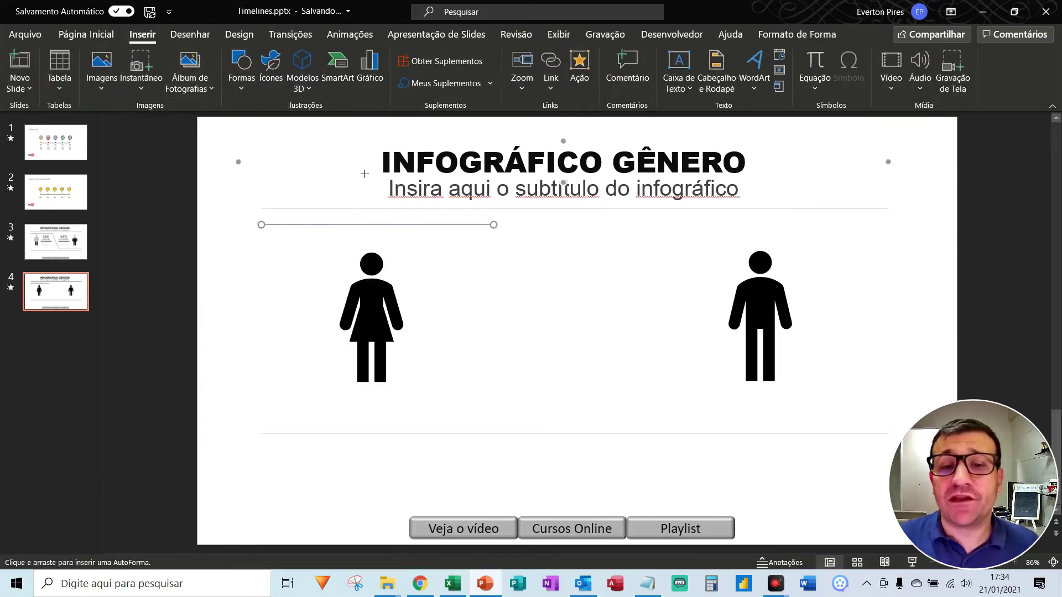
{"action": "mouse_move", "coordinate": [504, 235]}
{"action": "left_mouse_down"}
{"action": "mouse_move", "coordinate": [667, 424]}
{"action": "mouse_move", "coordinate": [660, 416]}
{"action": "left_mouse_up"}
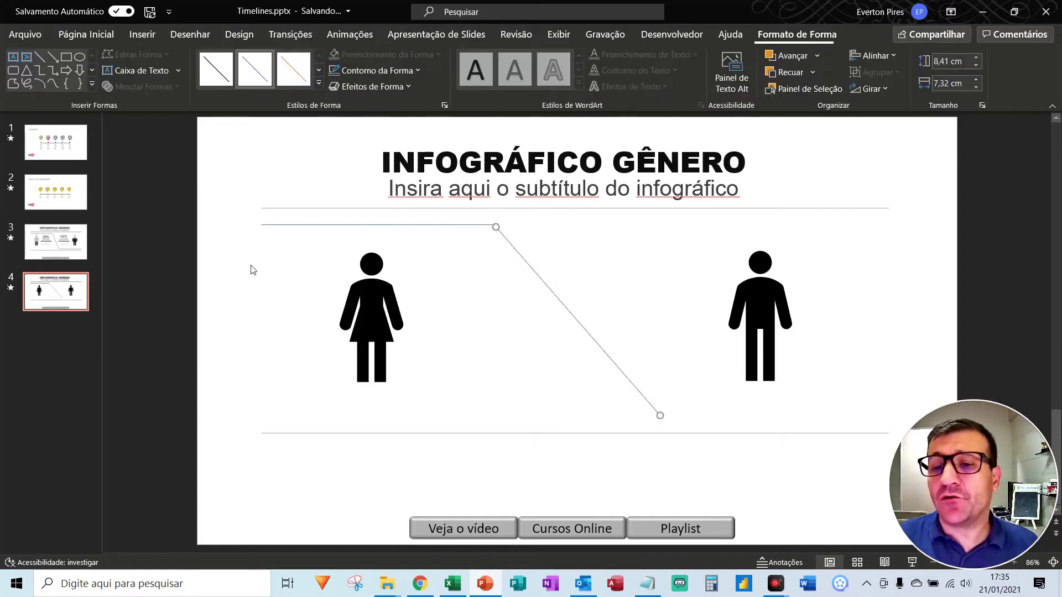
{"action": "left_click", "coordinate": [479, 265]}
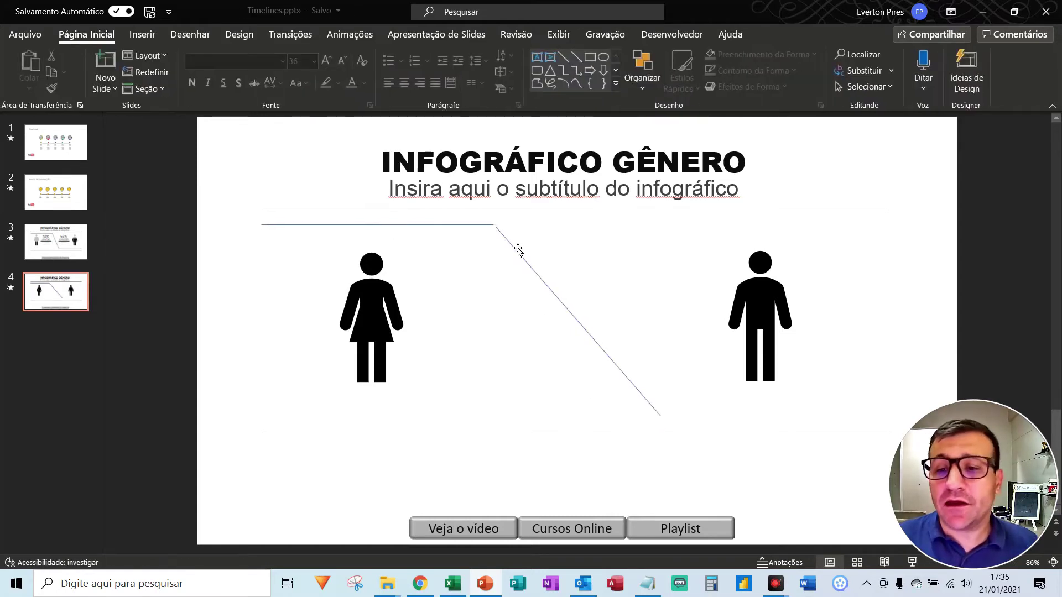
{"action": "left_click_drag", "start_coordinate": [514, 246], "coordinate": [514, 246]}
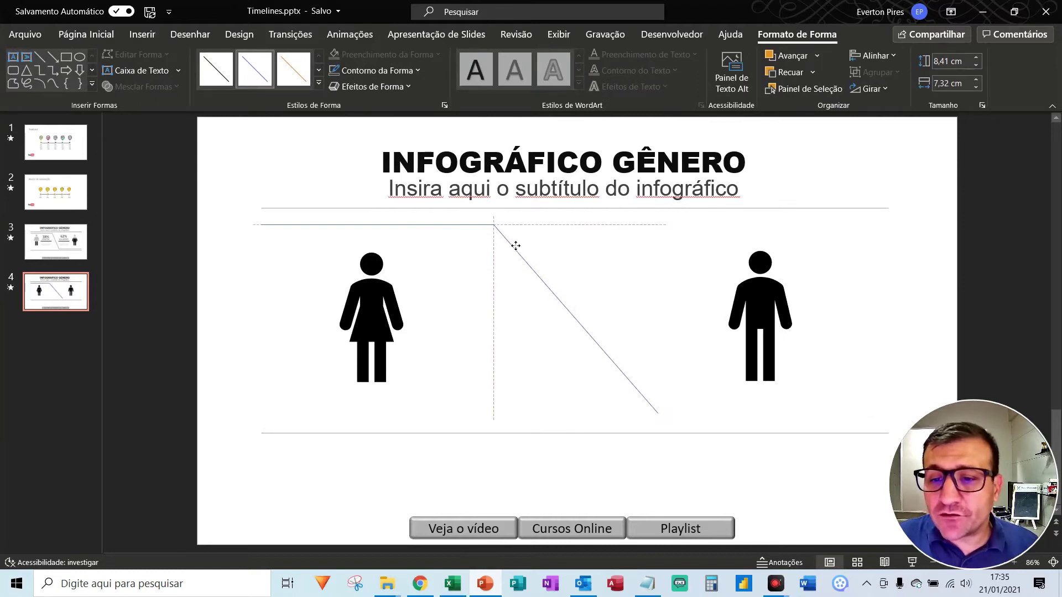
Step: Draw a low horizontal line running right from the diagonal's bottom end
{"action": "left_click", "coordinate": [142, 34]}
{"action": "left_click", "coordinate": [242, 77]}
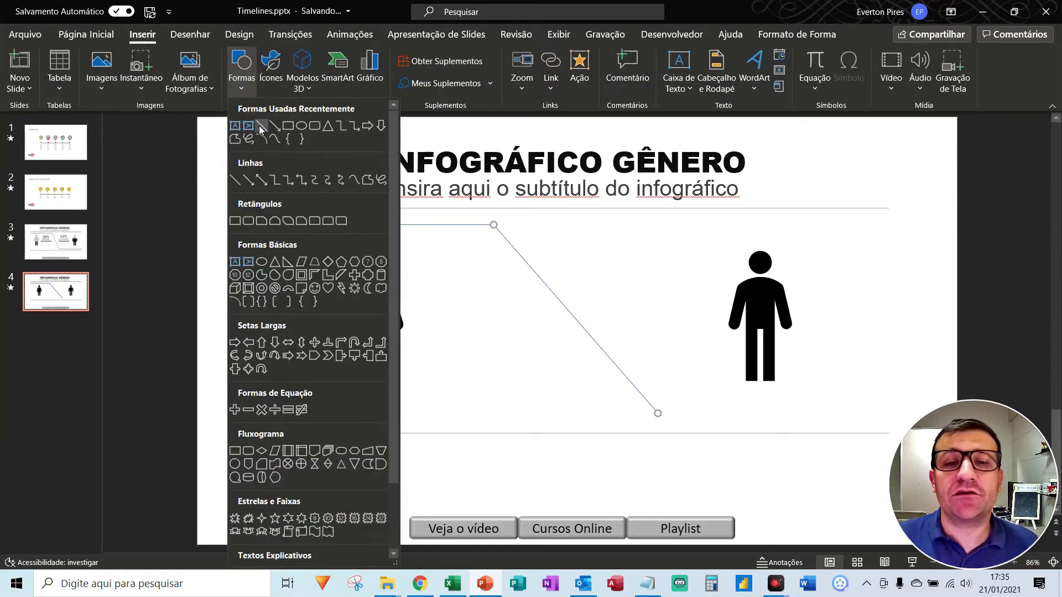
{"action": "left_click", "coordinate": [238, 147]}
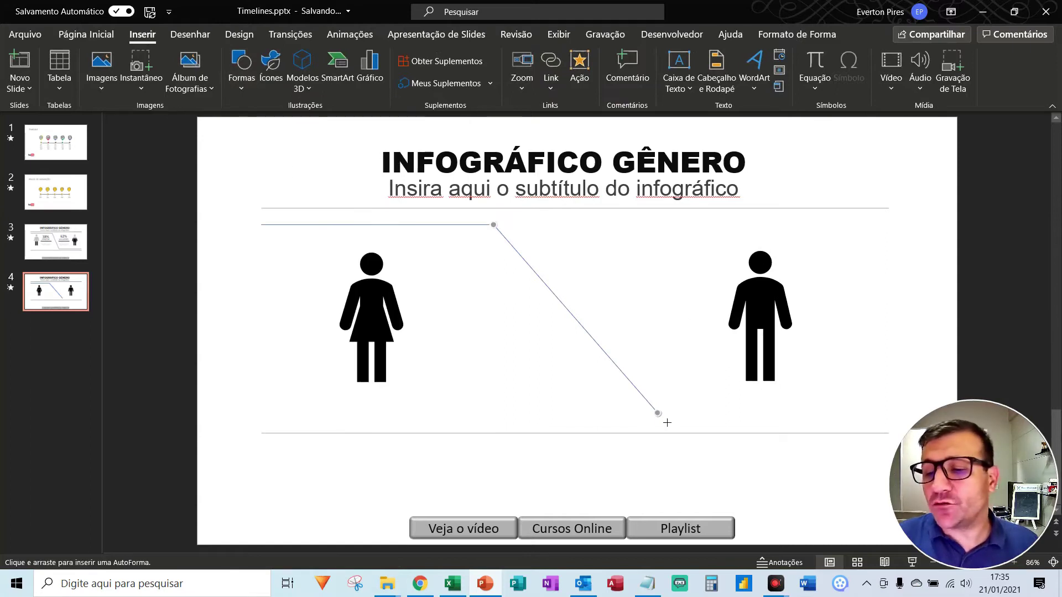
{"action": "left_click_drag", "start_coordinate": [739, 422], "coordinate": [888, 413]}
{"action": "left_click", "coordinate": [724, 458]}
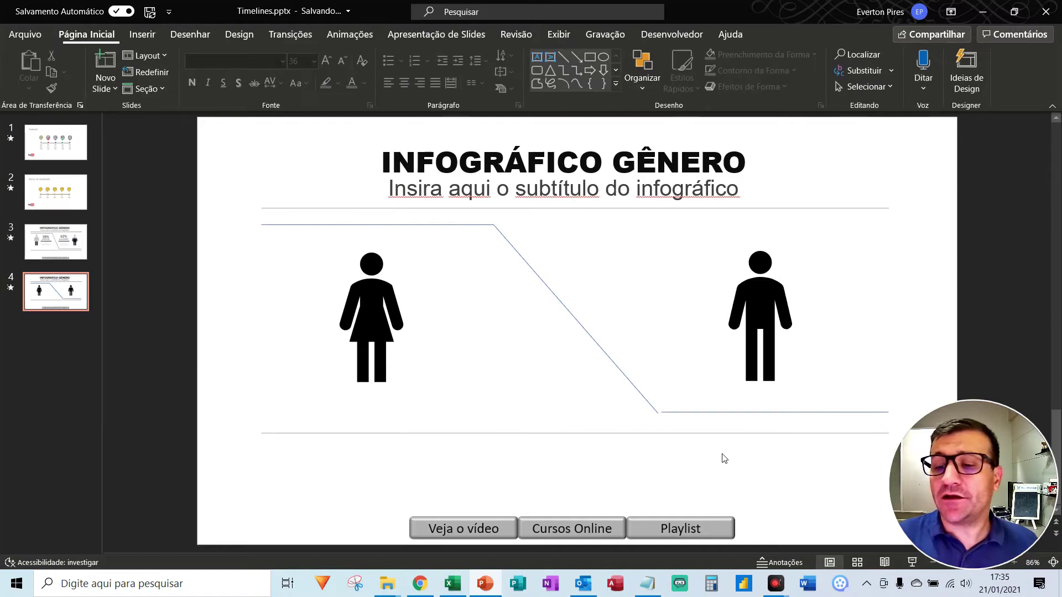
{"action": "left_click", "coordinate": [680, 415]}
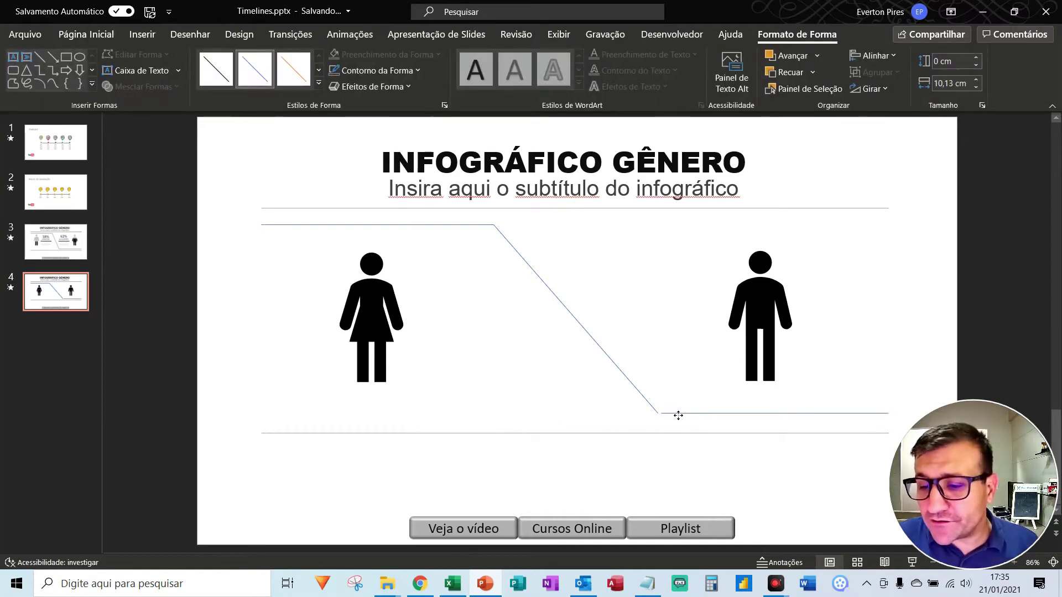
{"action": "left_click", "coordinate": [798, 455]}
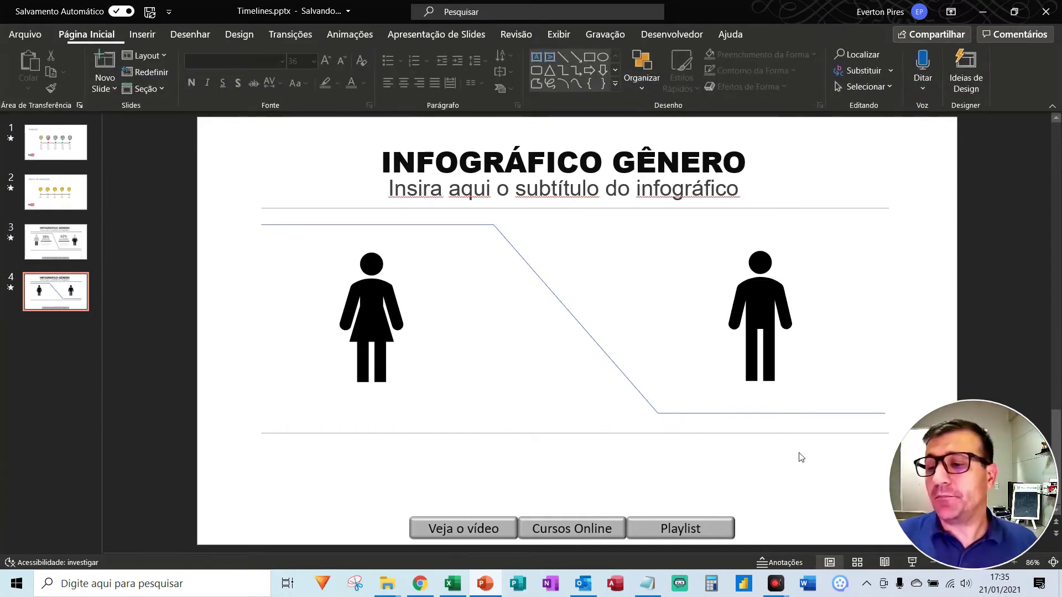
Step: Apply a lighter gray shape style to the stepped lines
{"action": "left_click", "coordinate": [439, 232]}
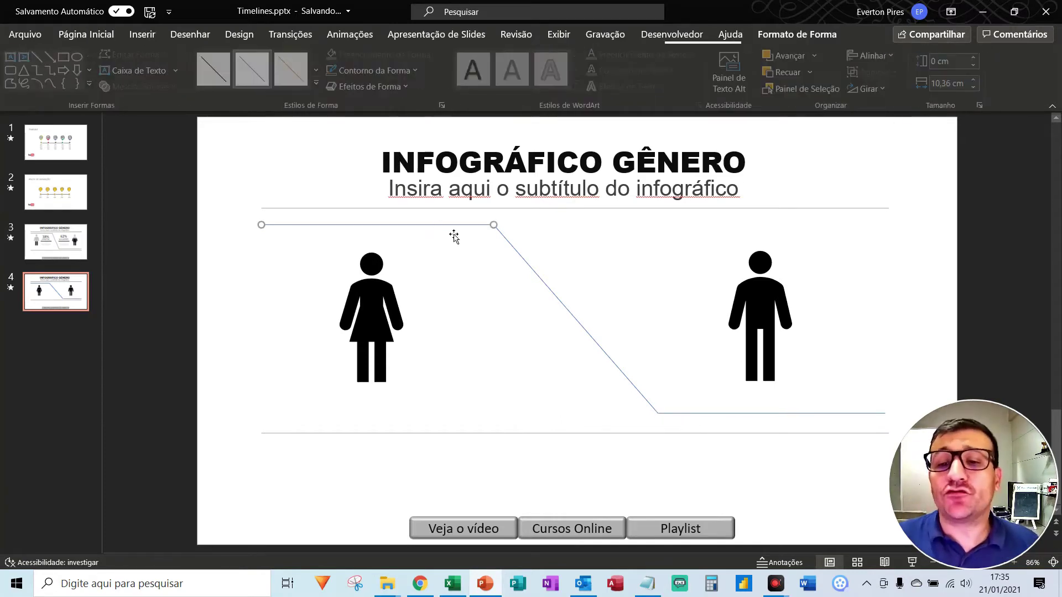
{"action": "left_click", "coordinate": [701, 413], "text": "shift"}
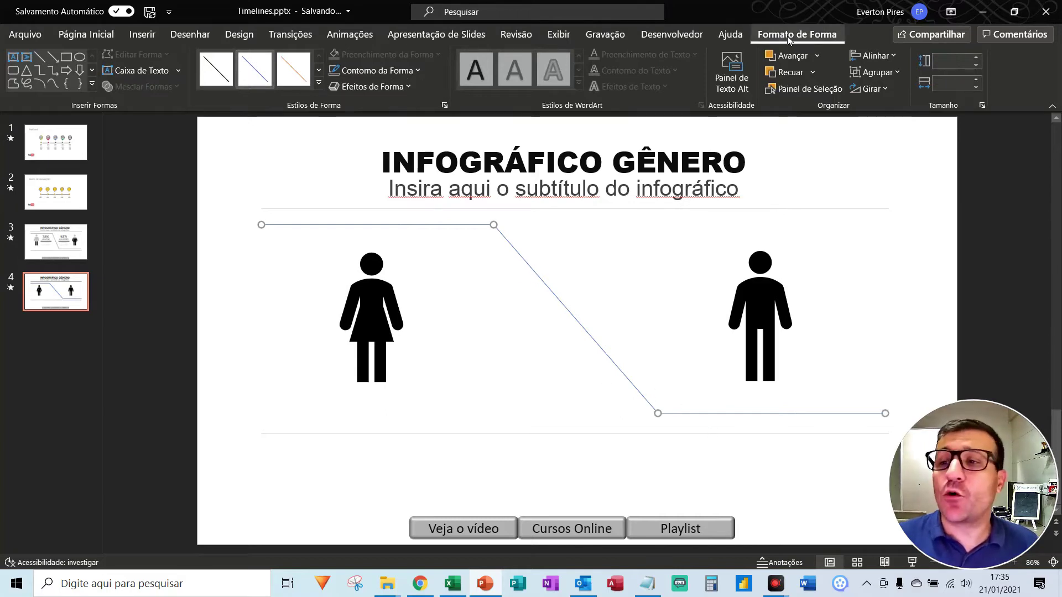
{"action": "left_click", "coordinate": [318, 85]}
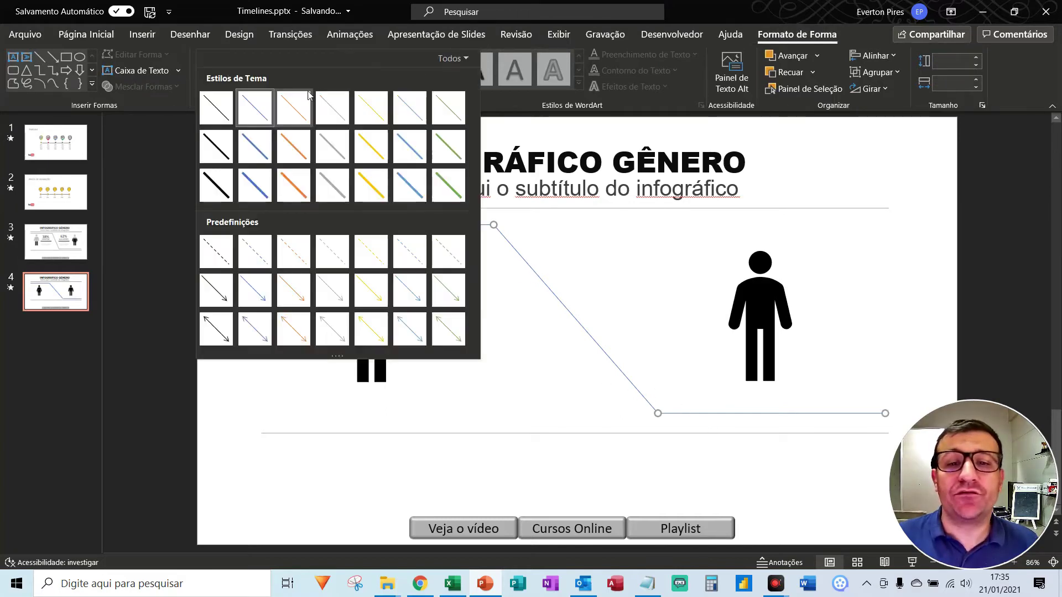
{"action": "left_click", "coordinate": [336, 150]}
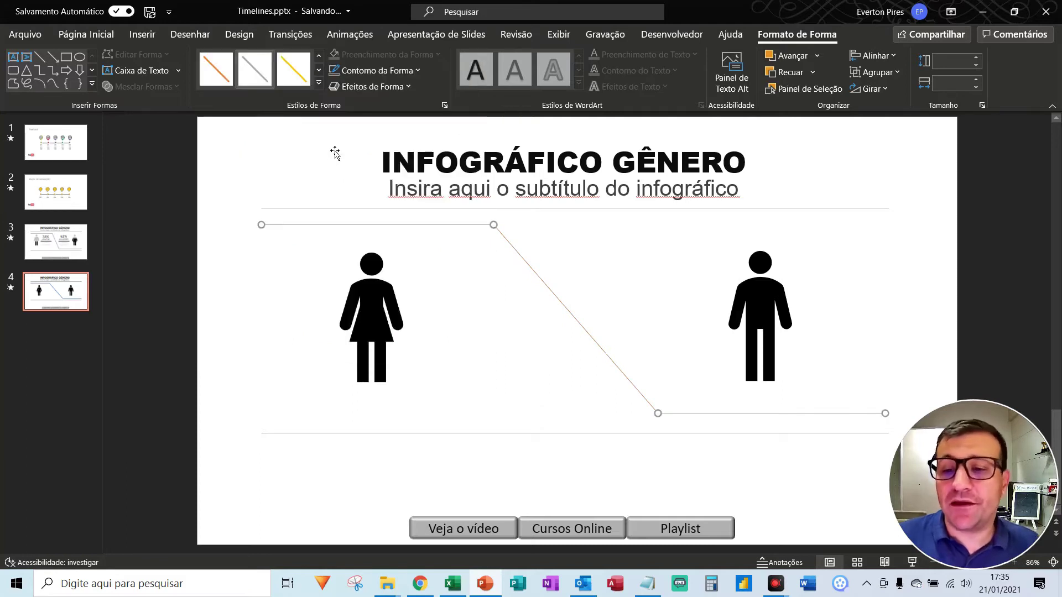
{"action": "left_click", "coordinate": [226, 174]}
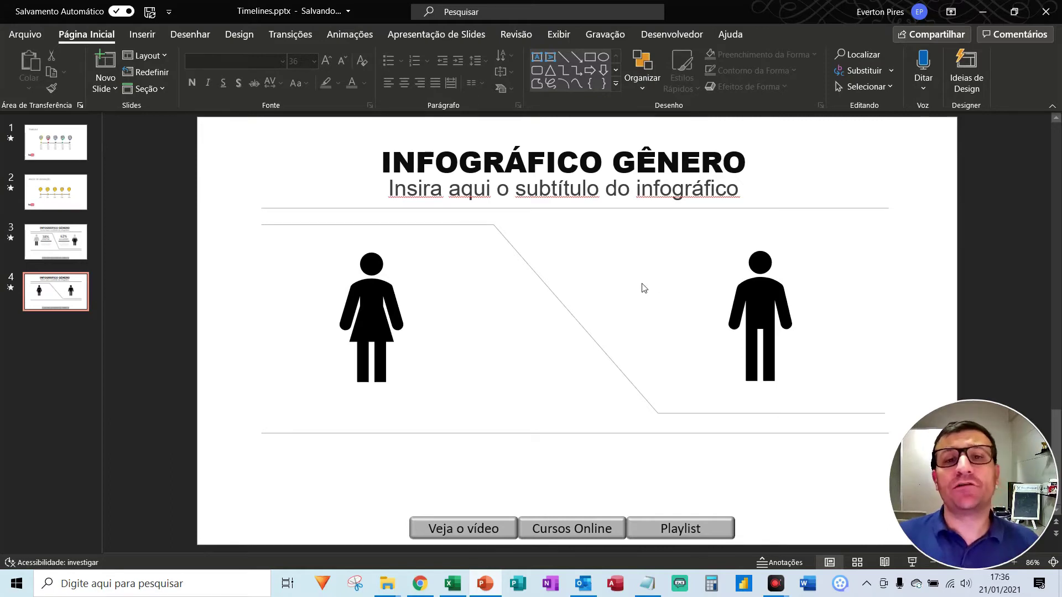
Step: Move the man figure further right and the woman figure further left
{"action": "mouse_move", "coordinate": [759, 295]}
{"action": "left_mouse_down"}
{"action": "mouse_move", "coordinate": [841, 294]}
{"action": "mouse_move", "coordinate": [831, 294]}
{"action": "left_mouse_up"}
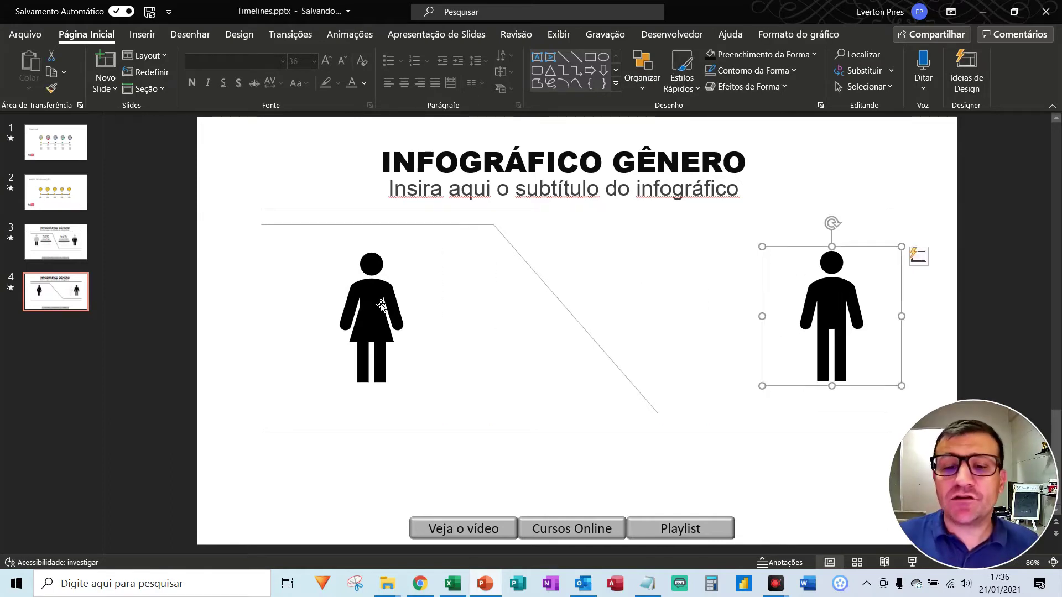
{"action": "left_click_drag", "start_coordinate": [381, 302], "coordinate": [320, 305]}
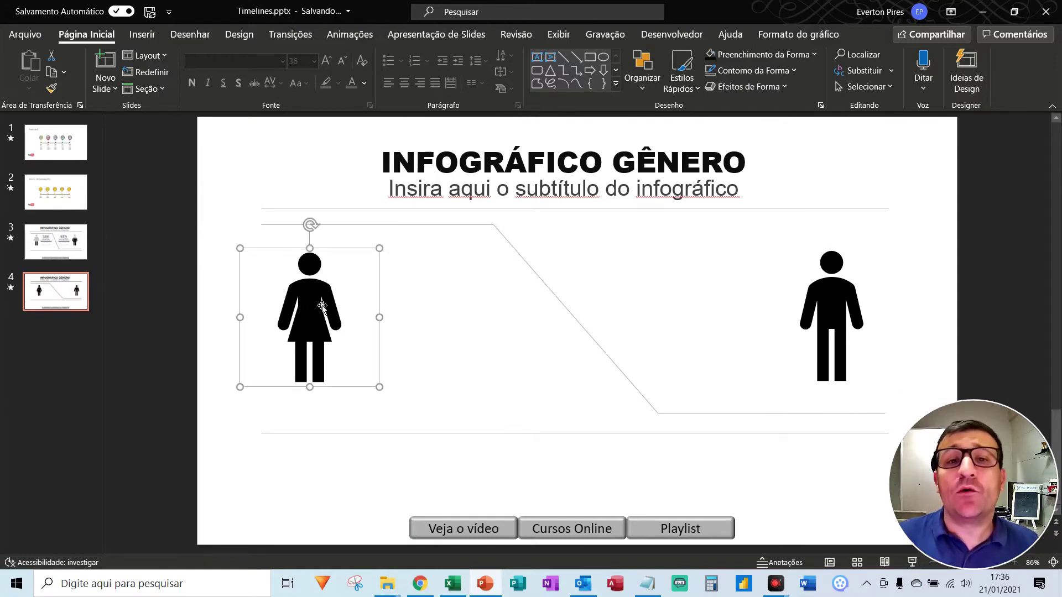
{"action": "left_click", "coordinate": [427, 304]}
{"action": "left_click", "coordinate": [142, 35]}
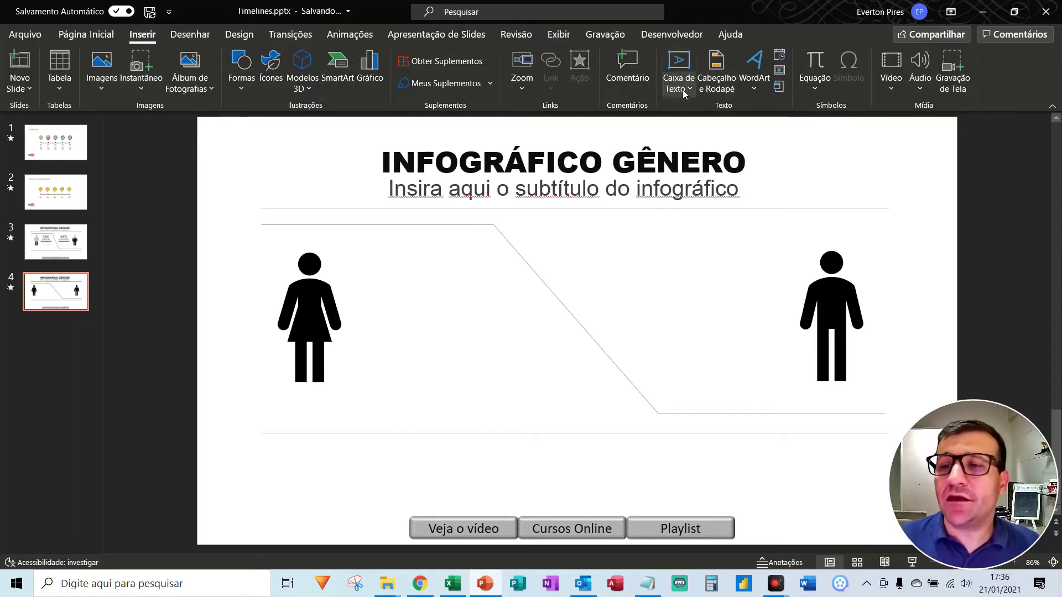
Step: Add a text box beside the woman figure reading 'HOMEN'
{"action": "left_click", "coordinate": [684, 89]}
{"action": "left_click", "coordinate": [712, 108]}
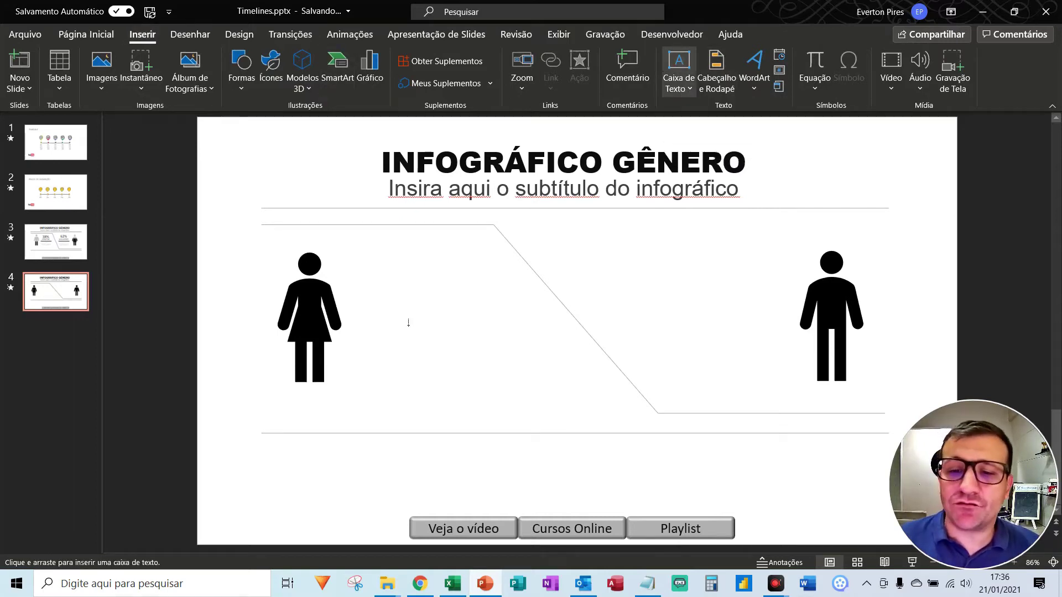
{"action": "left_click_drag", "start_coordinate": [378, 272], "coordinate": [504, 340]}
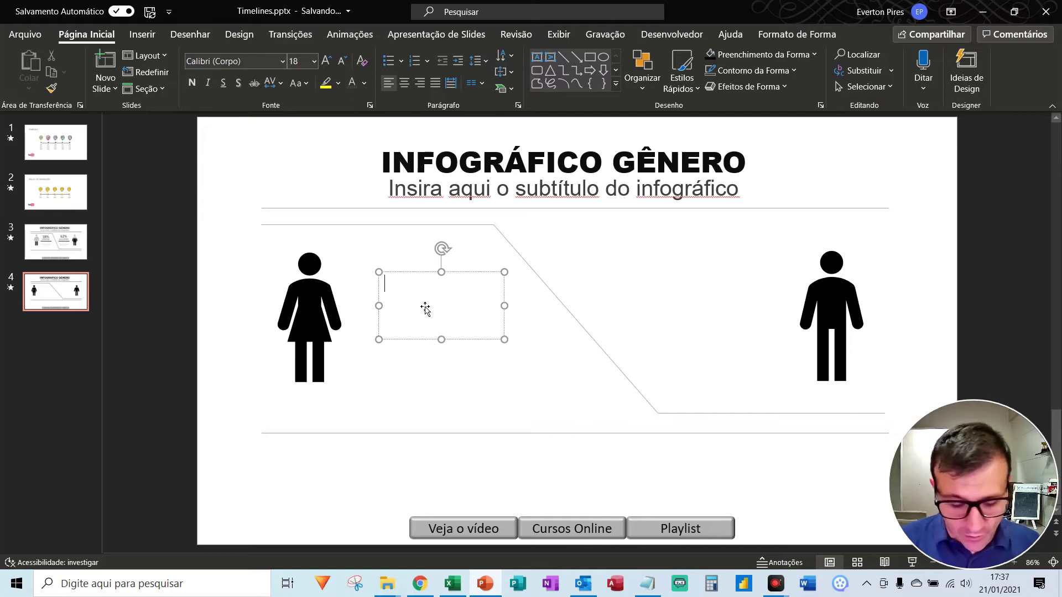
{"action": "type", "text": "HOMEN"}
Step: Centre HOMEN at 36 pt, place it near the woman's head, and copy it beside the man
{"action": "left_click", "coordinate": [455, 294]}
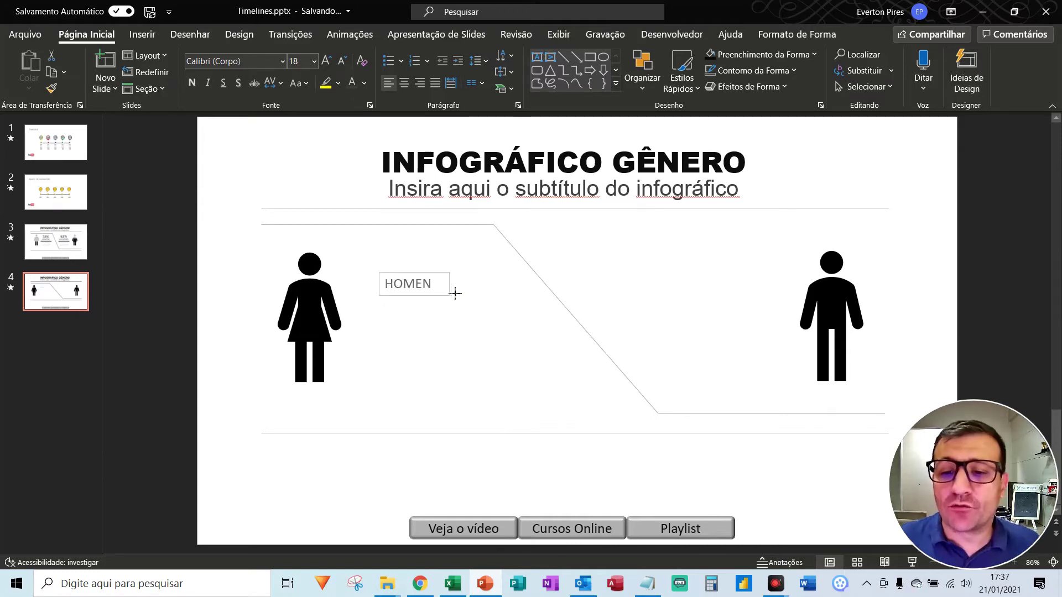
{"action": "left_click", "coordinate": [404, 83]}
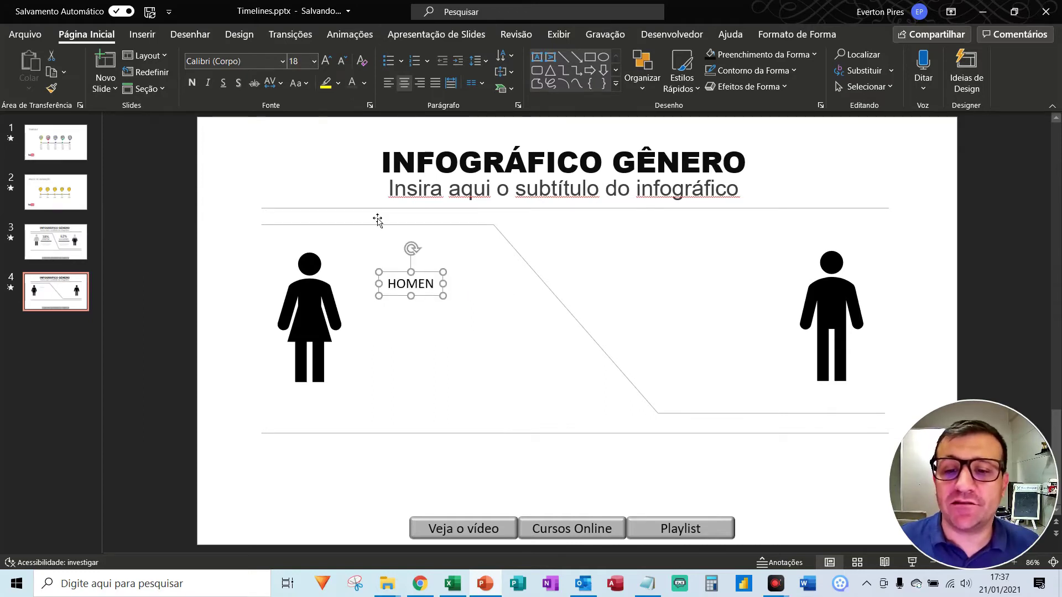
{"action": "left_click", "coordinate": [327, 61]}
{"action": "left_click", "coordinate": [327, 61]}
{"action": "left_click", "coordinate": [327, 61]}
{"action": "left_click", "coordinate": [327, 62]}
{"action": "left_click", "coordinate": [327, 61]}
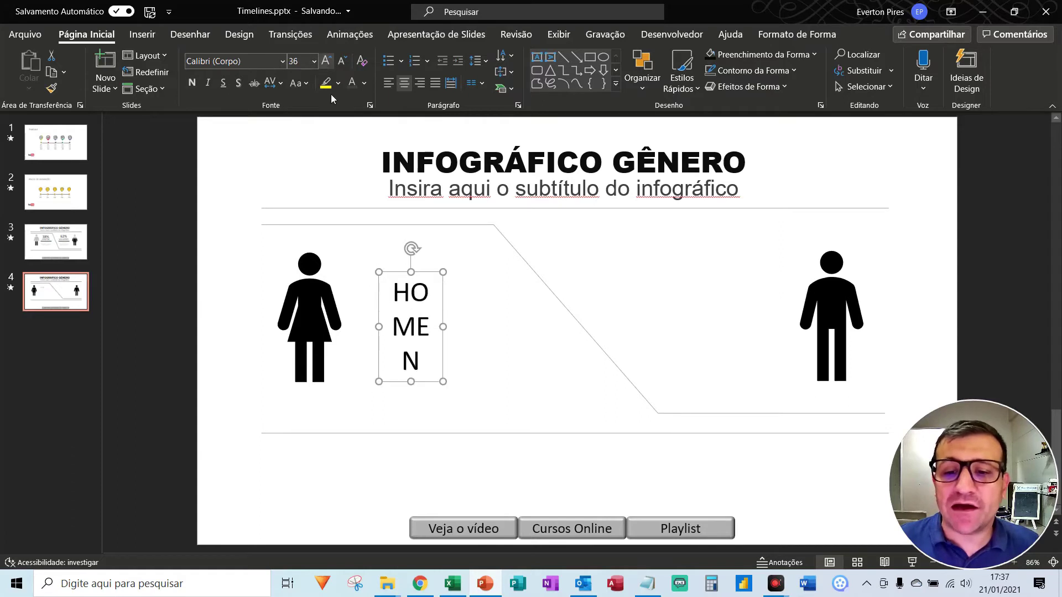
{"action": "left_click_drag", "start_coordinate": [532, 330], "coordinate": [527, 317]}
{"action": "mouse_move", "coordinate": [480, 277]}
{"action": "left_mouse_down"}
{"action": "mouse_move", "coordinate": [453, 254]}
{"action": "mouse_move", "coordinate": [558, 266]}
{"action": "left_mouse_up"}
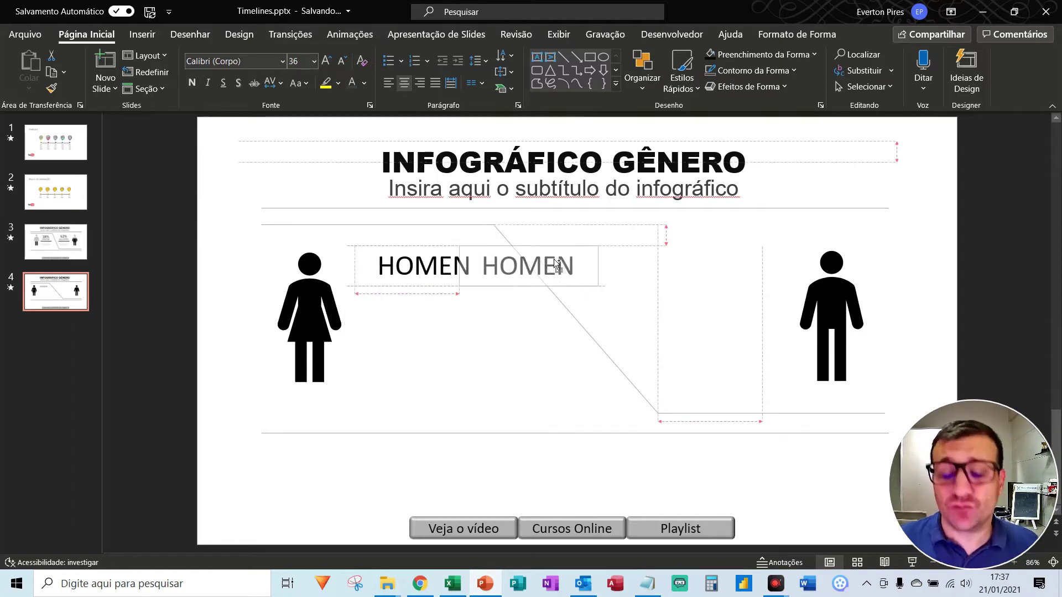
{"action": "left_click_drag", "start_coordinate": [558, 266], "coordinate": [724, 267]}
Step: Retype the copied label beside the man as 'MULHER'
{"action": "double_click", "coordinate": [692, 263]}
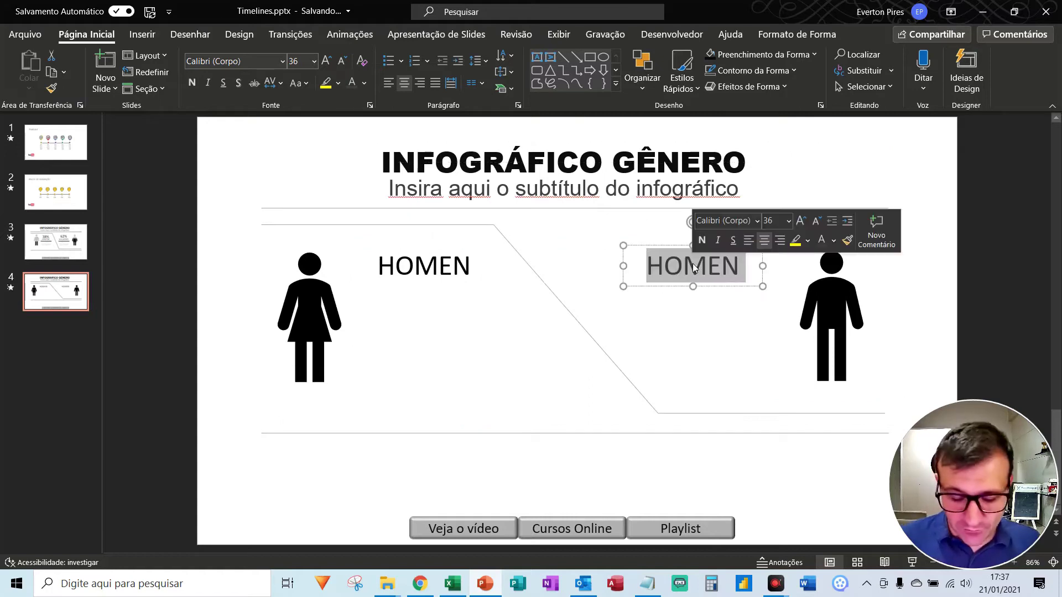
{"action": "type", "text": "MULHER"}
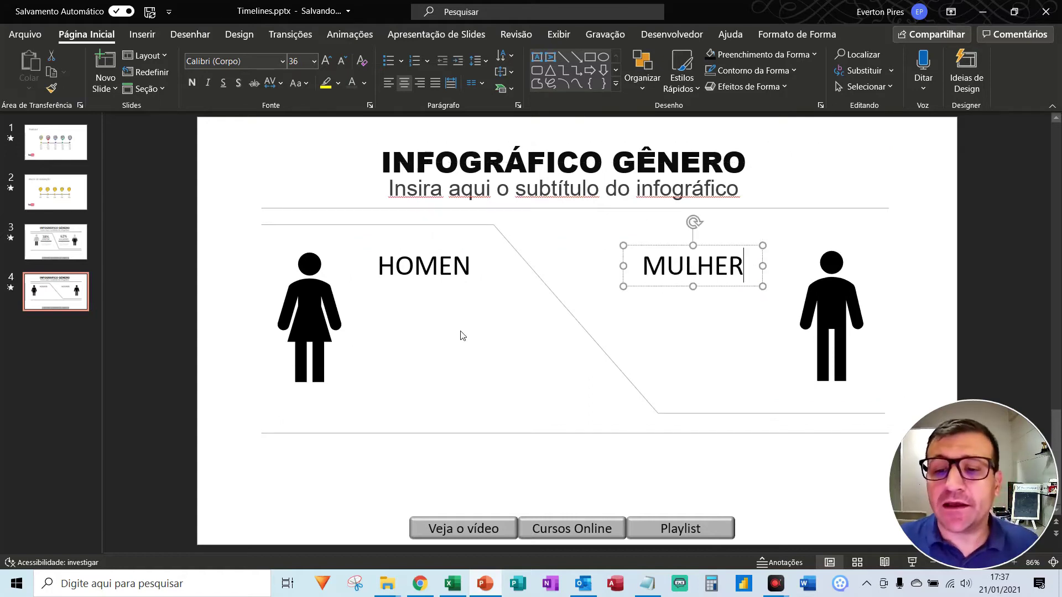
{"action": "left_click", "coordinate": [463, 335]}
Step: Set both HOMEN and MULHER labels to Arial Black at 28 pt
{"action": "left_click", "coordinate": [429, 263]}
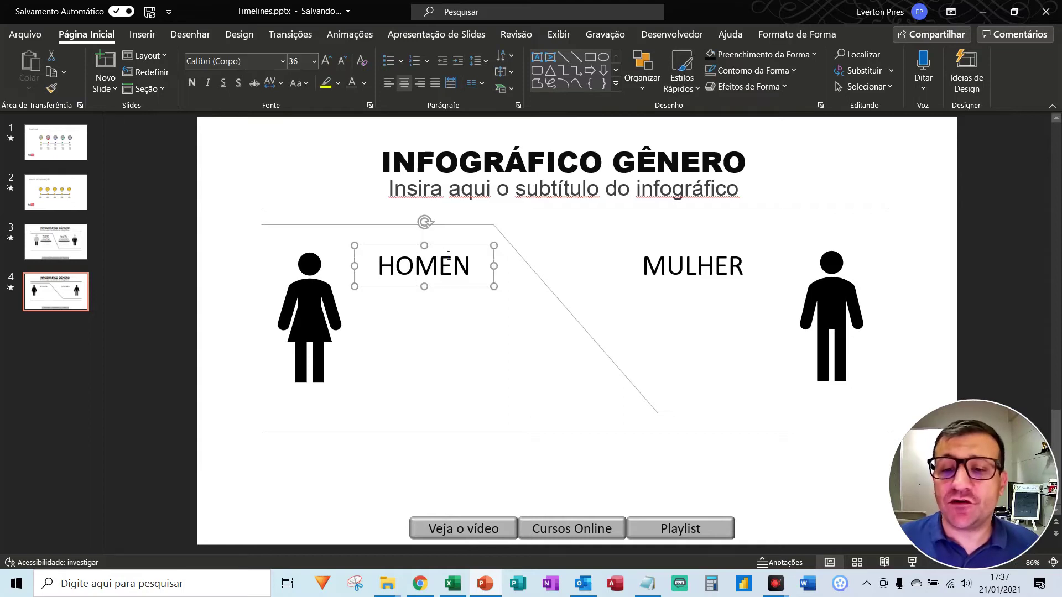
{"action": "left_click", "coordinate": [692, 264], "text": "shift"}
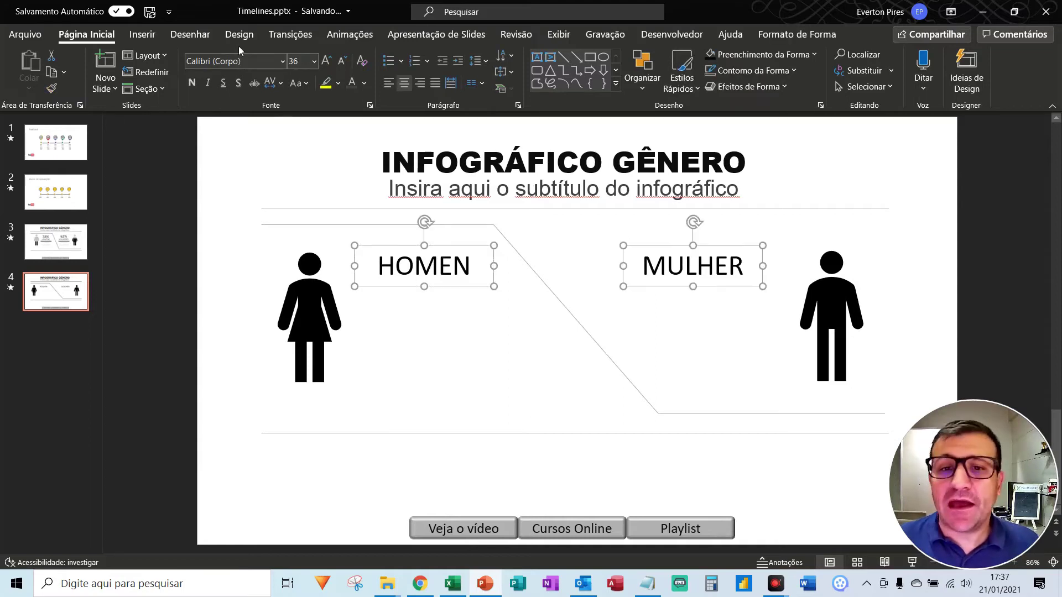
{"action": "left_click", "coordinate": [282, 62]}
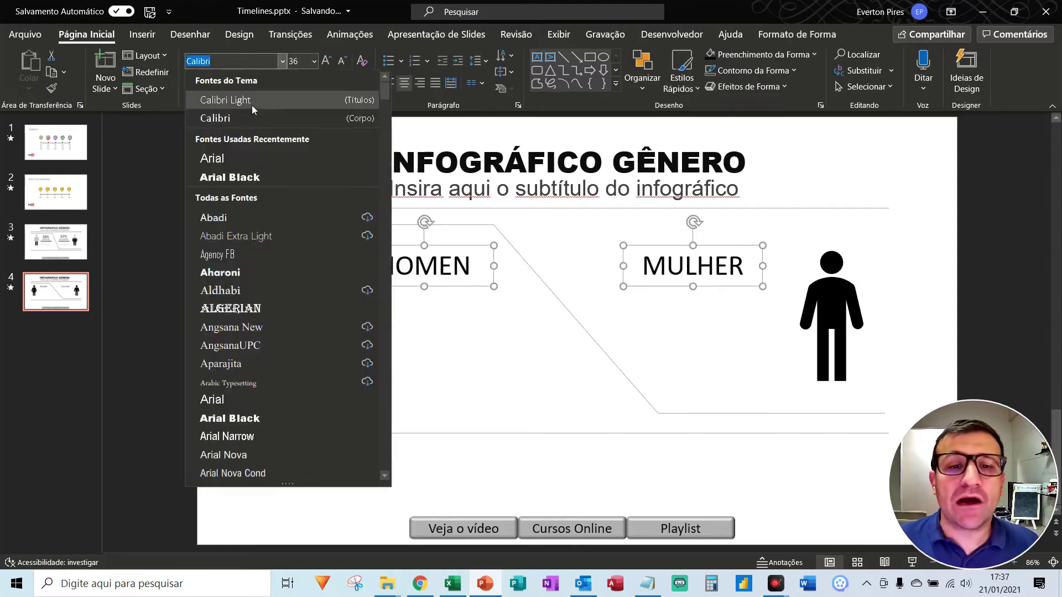
{"action": "left_click", "coordinate": [228, 177]}
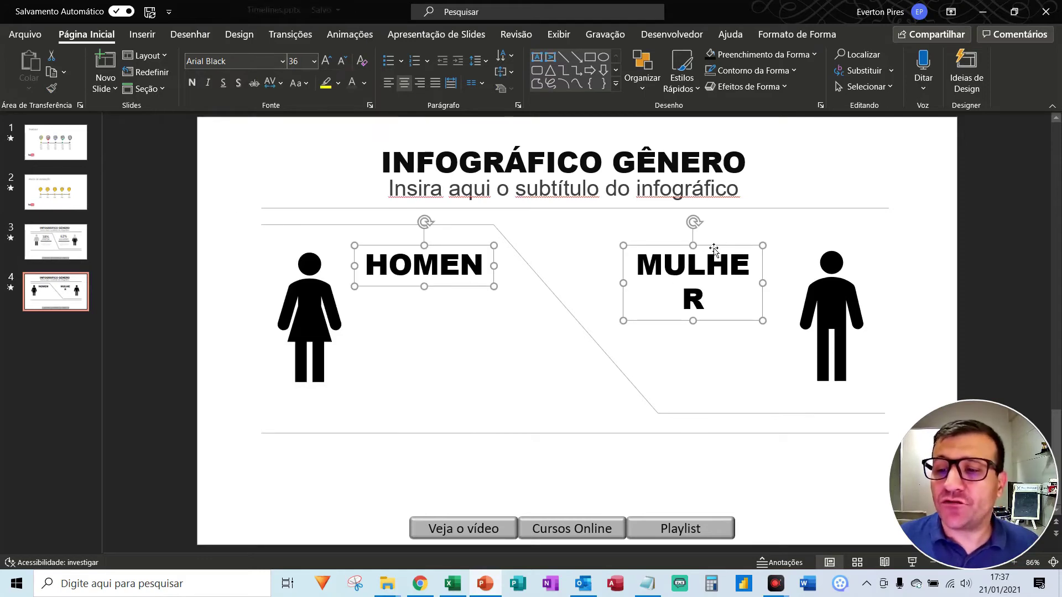
{"action": "left_click", "coordinate": [342, 65]}
{"action": "left_click", "coordinate": [343, 67]}
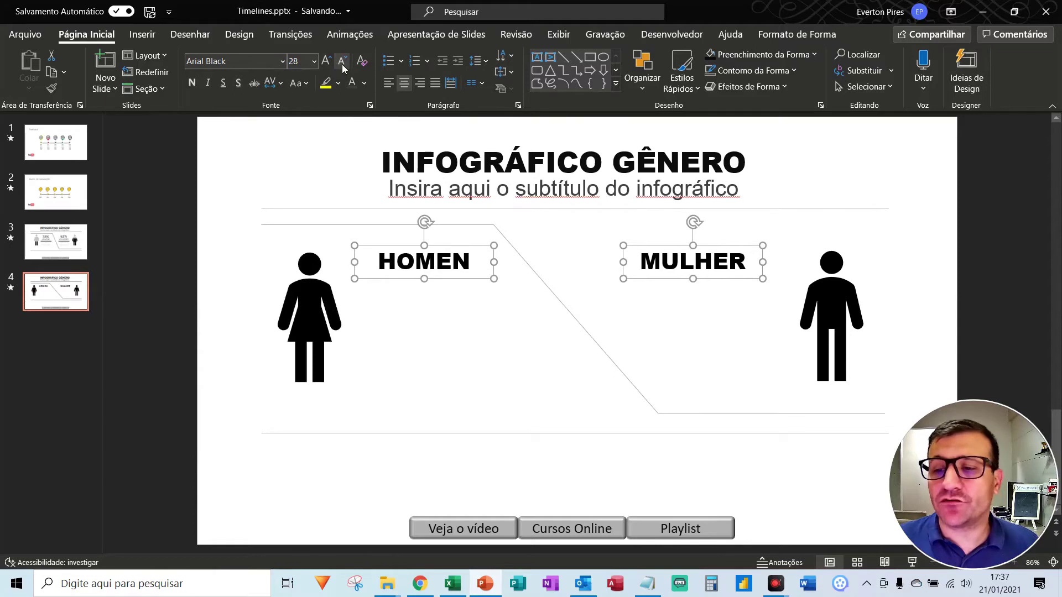
{"action": "left_click", "coordinate": [480, 381]}
{"action": "left_click", "coordinate": [452, 253]}
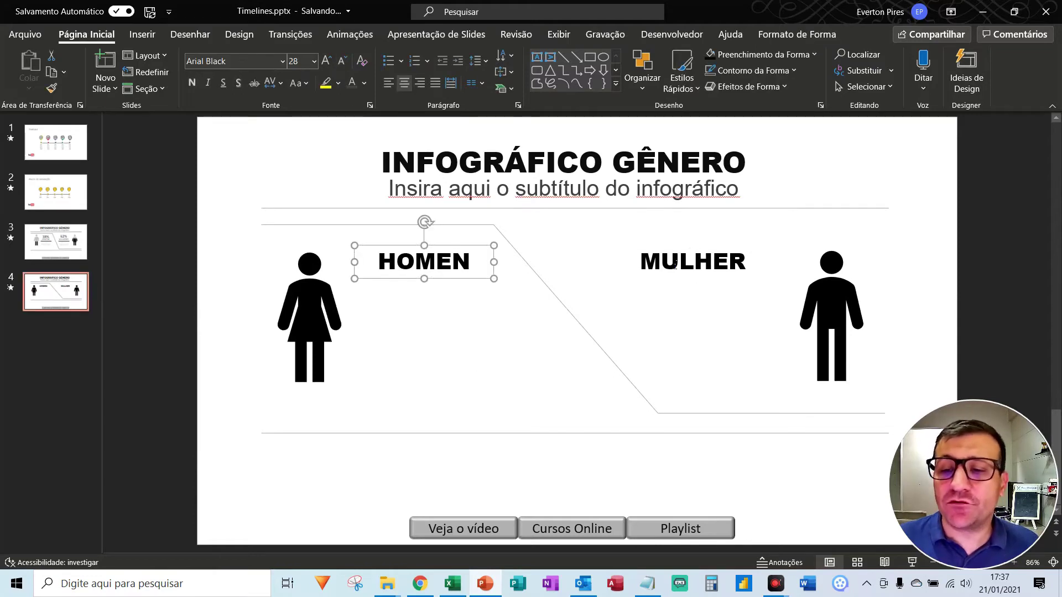
{"action": "left_click", "coordinate": [703, 260], "text": "shift"}
Step: Lower both labels slightly and duplicate them just above the originals
{"action": "left_click_drag", "start_coordinate": [711, 252], "coordinate": [708, 293]}
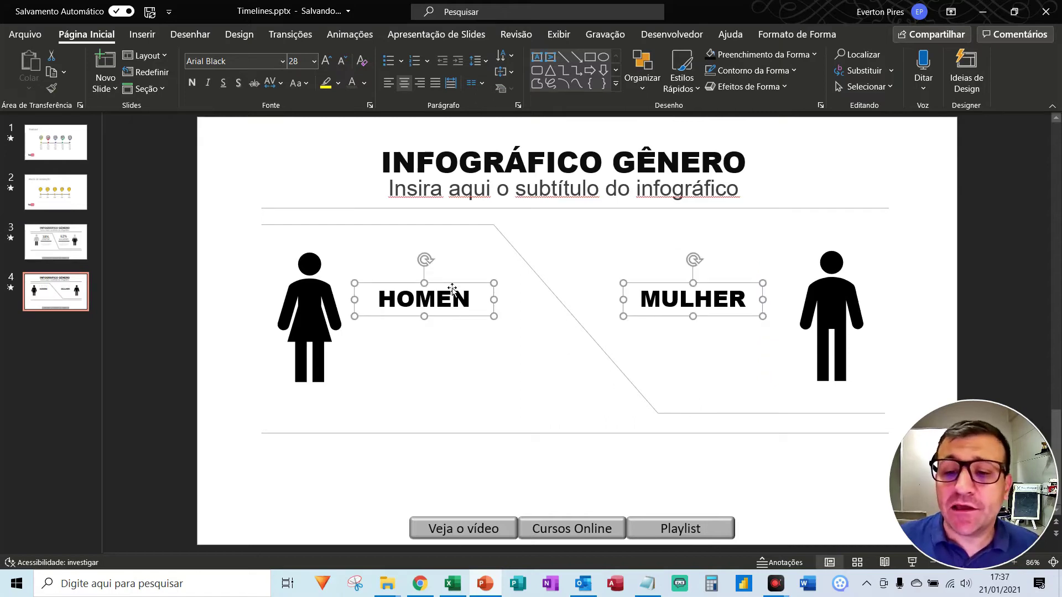
{"action": "left_click_drag", "start_coordinate": [452, 287], "coordinate": [453, 248]}
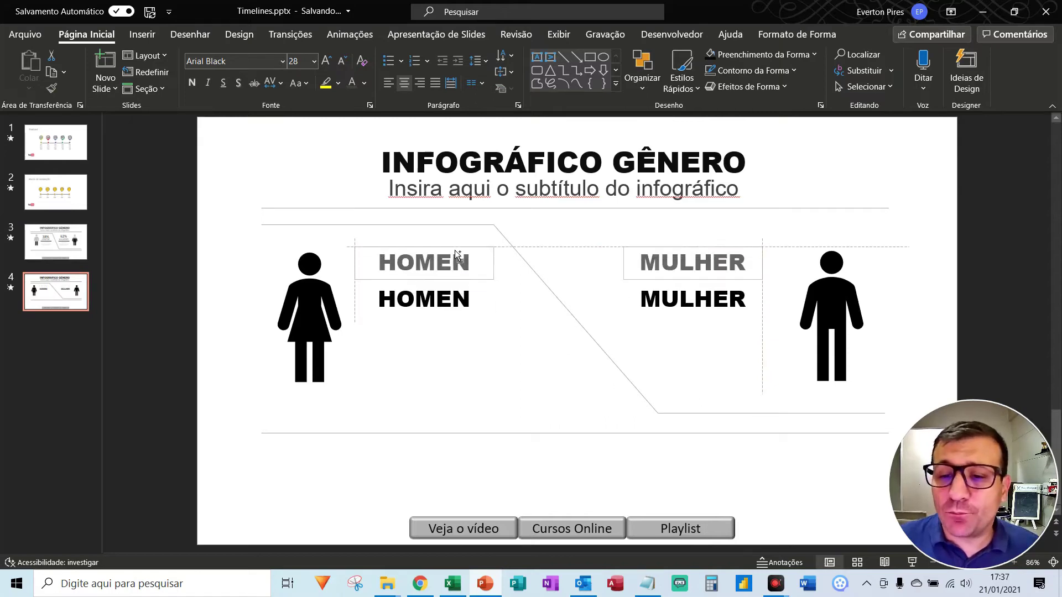
{"action": "left_click", "coordinate": [420, 267]}
Step: Replace the copied text with '38%' above HOMEN and '62%' above MULHER
{"action": "double_click", "coordinate": [416, 265]}
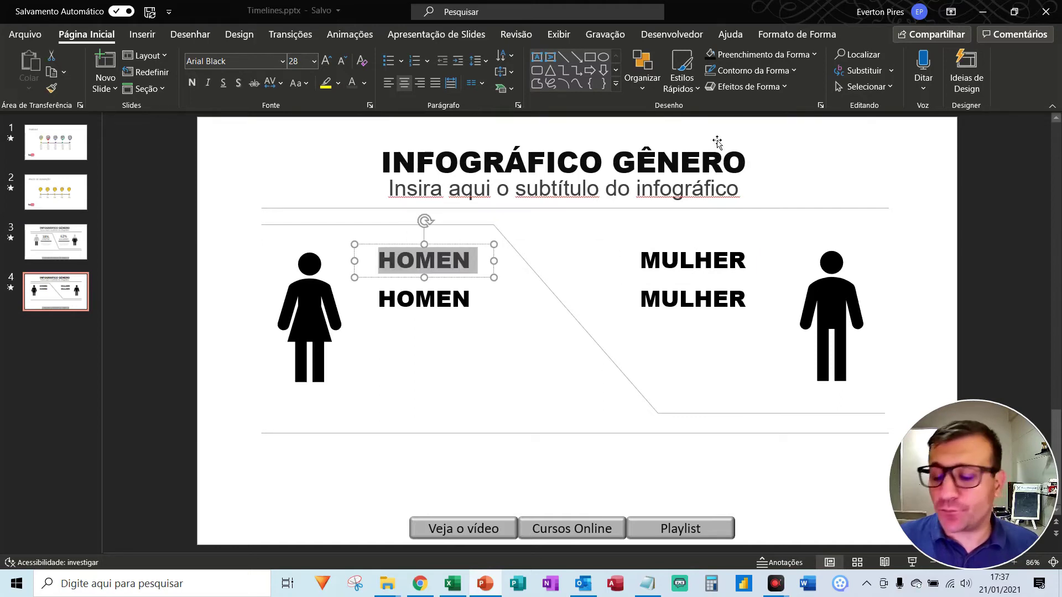
{"action": "type", "text": "38"}
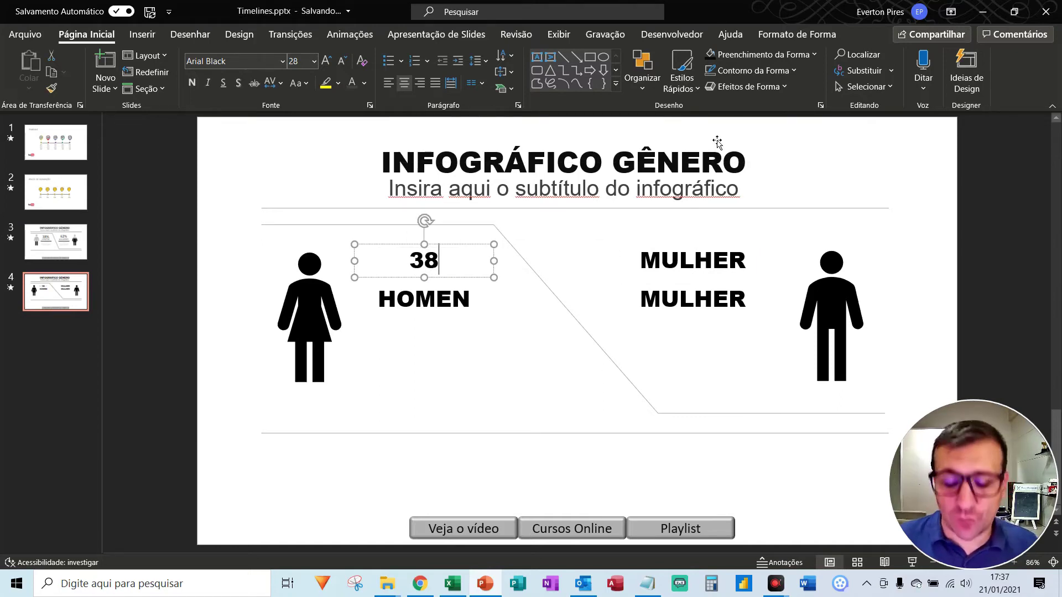
{"action": "type", "text": "%"}
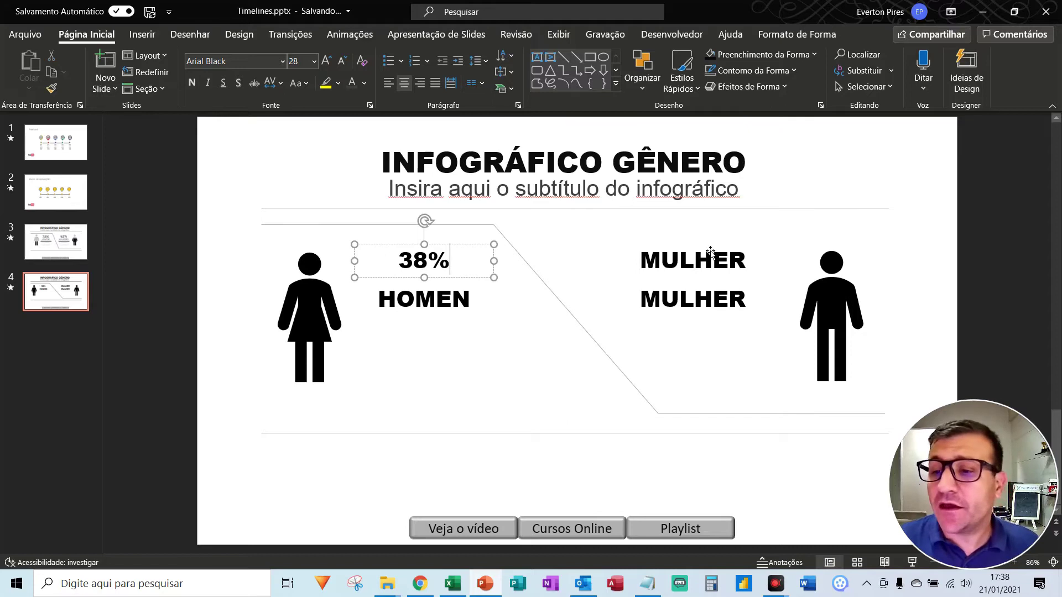
{"action": "double_click", "coordinate": [689, 260]}
{"action": "type", "text": "62"}
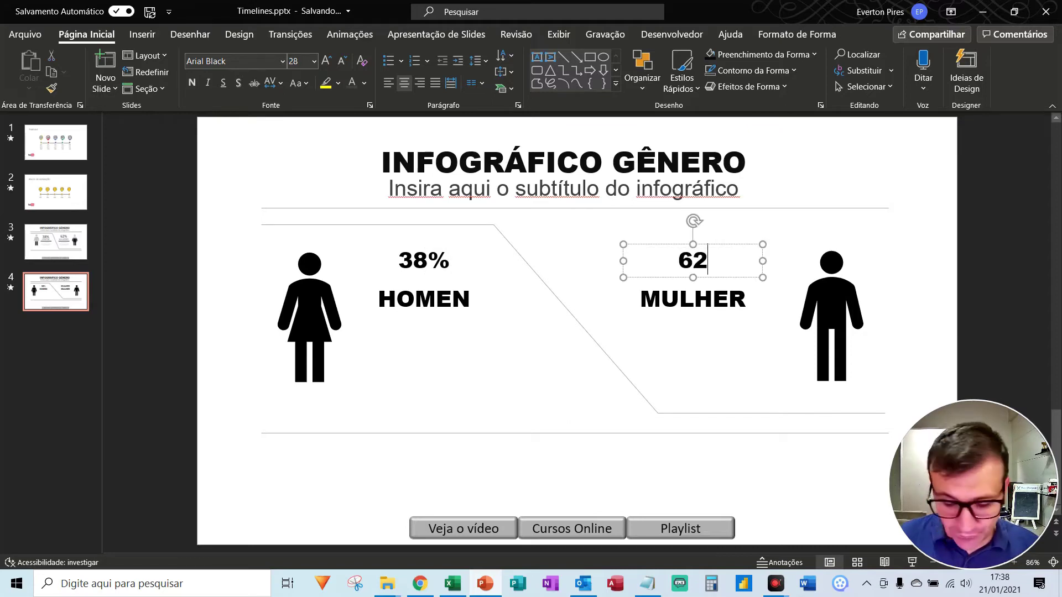
{"action": "type", "text": "%"}
{"action": "left_click", "coordinate": [424, 336]}
{"action": "left_click", "coordinate": [397, 271]}
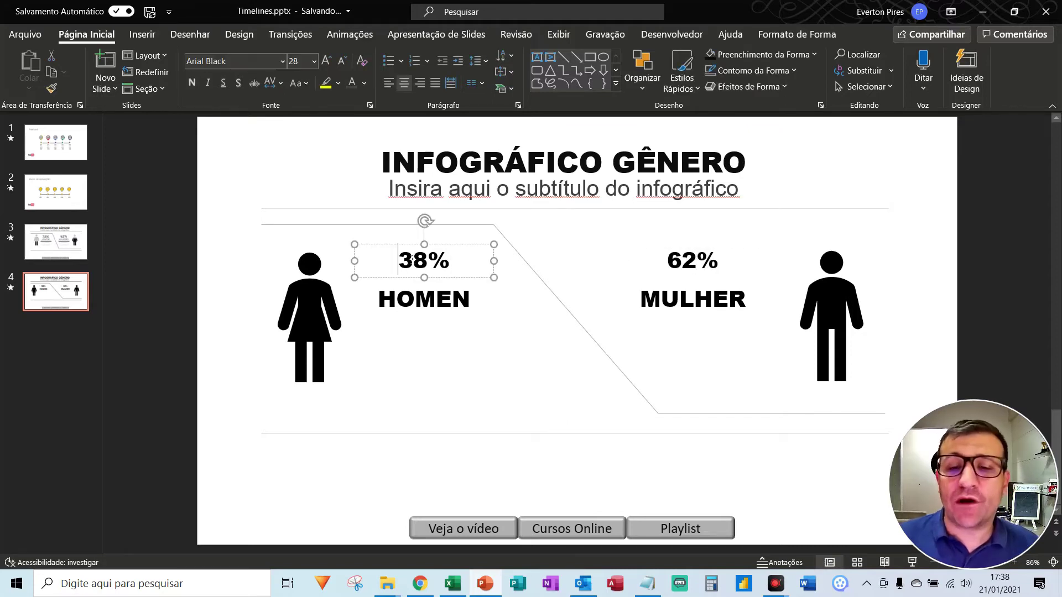
{"action": "left_click", "coordinate": [691, 252], "text": "shift"}
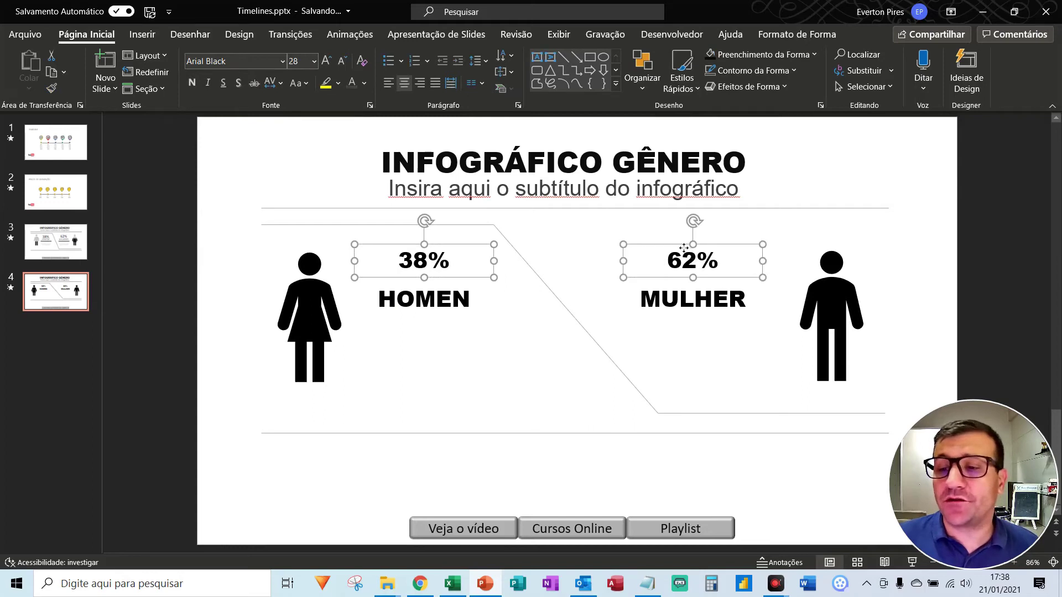
Step: Enlarge the 38% and 62% figures to 48 pt and move them up above their labels
{"action": "left_click", "coordinate": [672, 253], "text": "shift"}
{"action": "left_click", "coordinate": [677, 261], "text": "shift"}
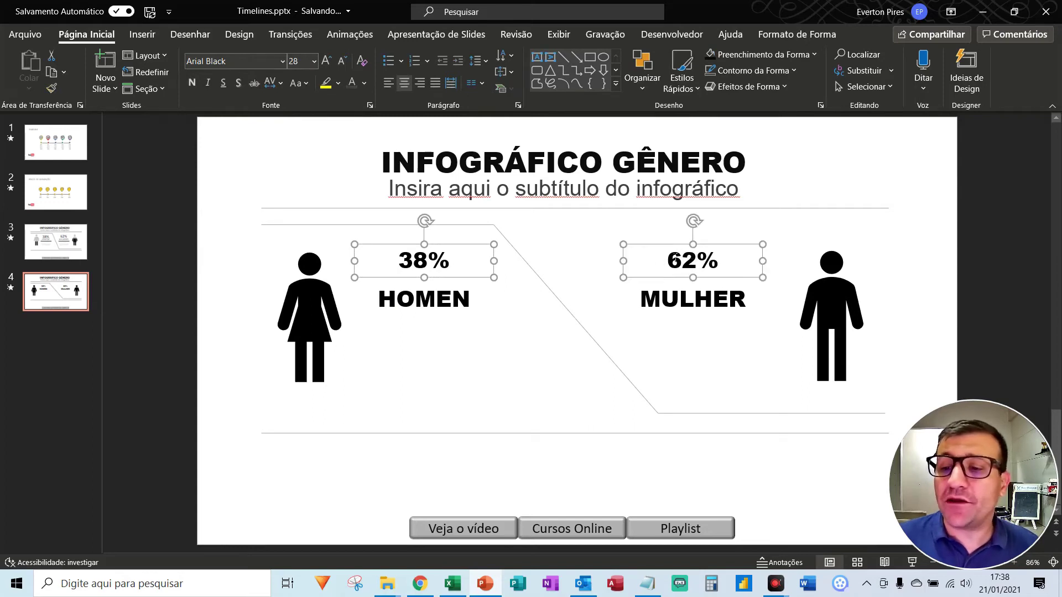
{"action": "left_click", "coordinate": [326, 61]}
{"action": "left_click", "coordinate": [326, 61]}
{"action": "left_click", "coordinate": [326, 61]}
{"action": "left_click", "coordinate": [327, 60]}
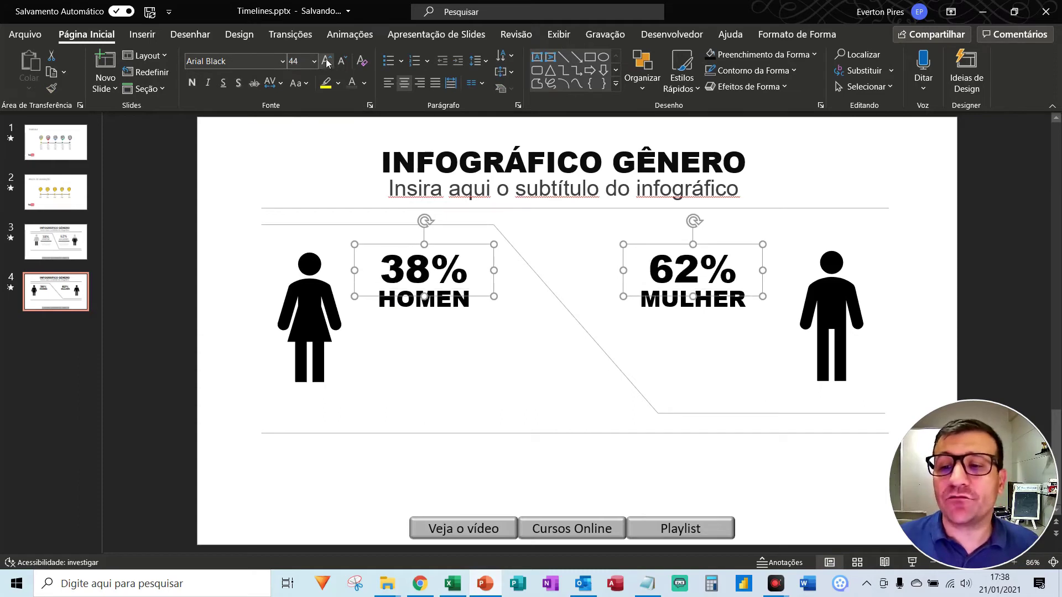
{"action": "left_click", "coordinate": [326, 60]}
{"action": "left_click_drag", "start_coordinate": [458, 250], "coordinate": [467, 242]}
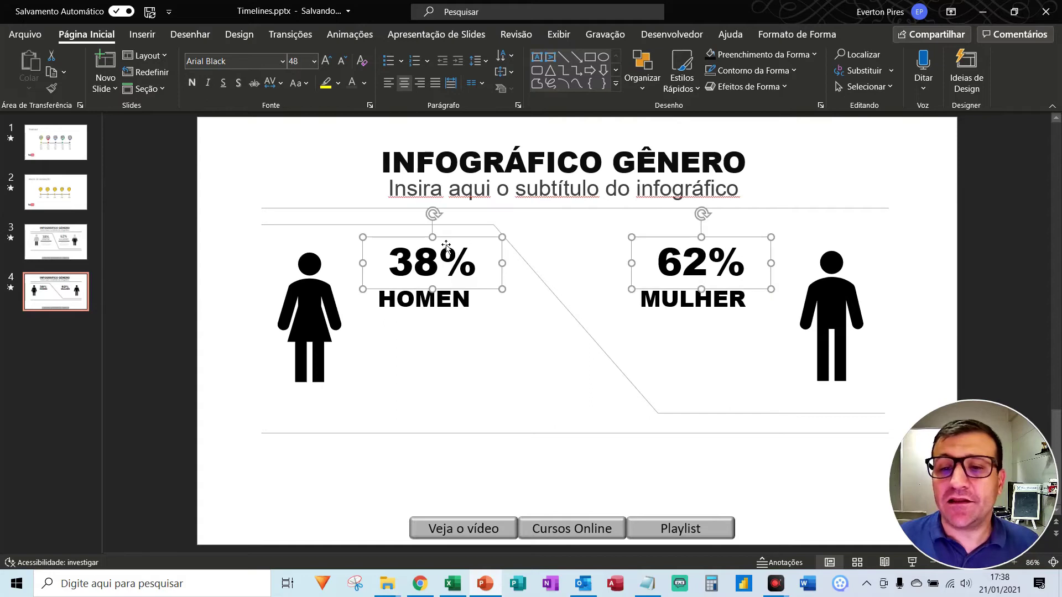
Step: Colour the percentages and the HOMEN and MULHER labels grey
{"action": "left_click", "coordinate": [365, 83]}
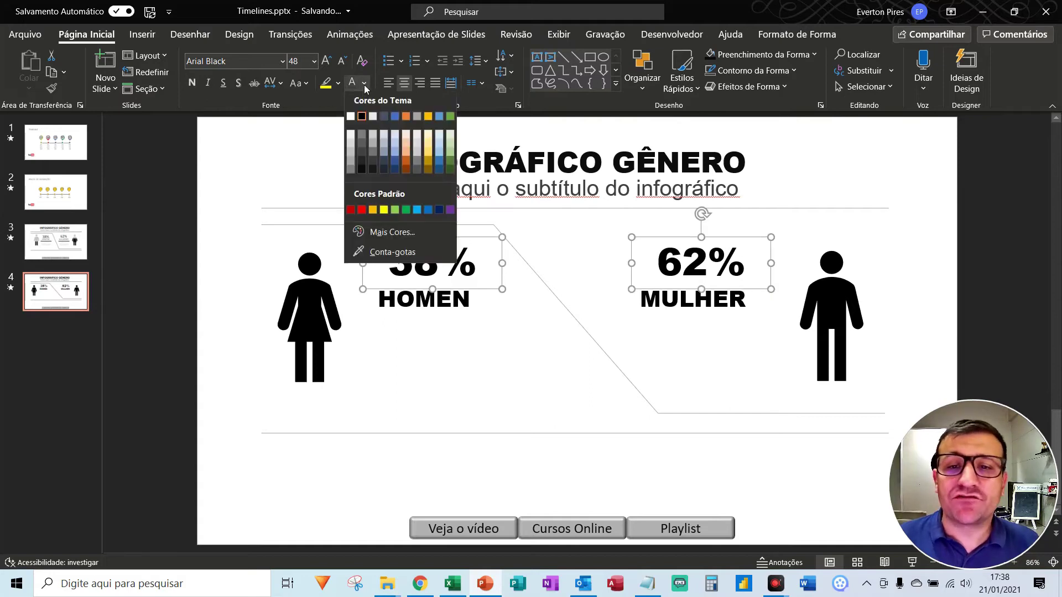
{"action": "left_click", "coordinate": [362, 154]}
{"action": "left_click", "coordinate": [432, 308]}
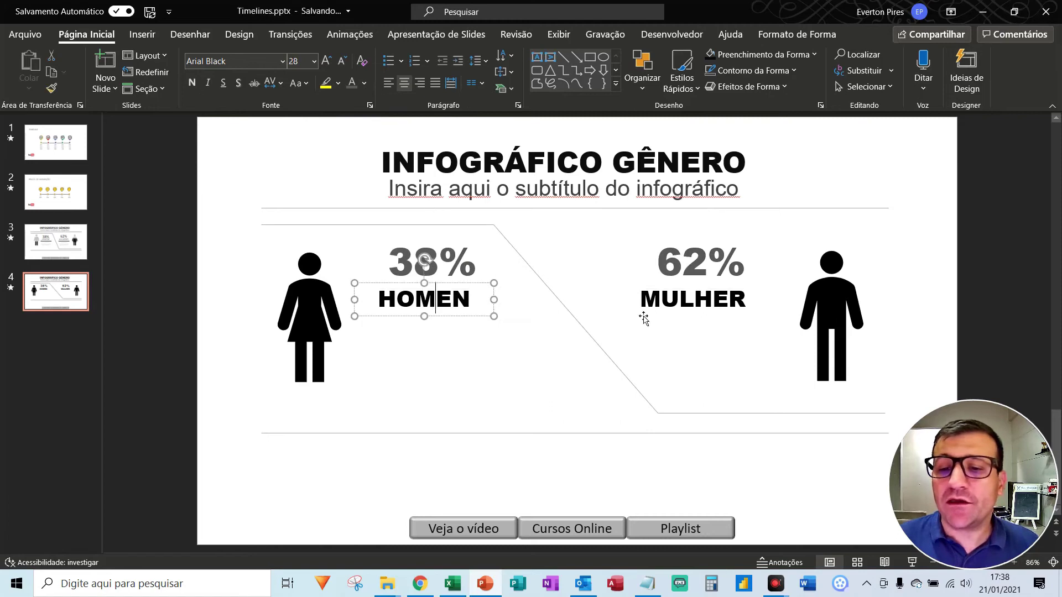
{"action": "left_click", "coordinate": [701, 302]}
{"action": "left_click", "coordinate": [455, 301], "text": "shift"}
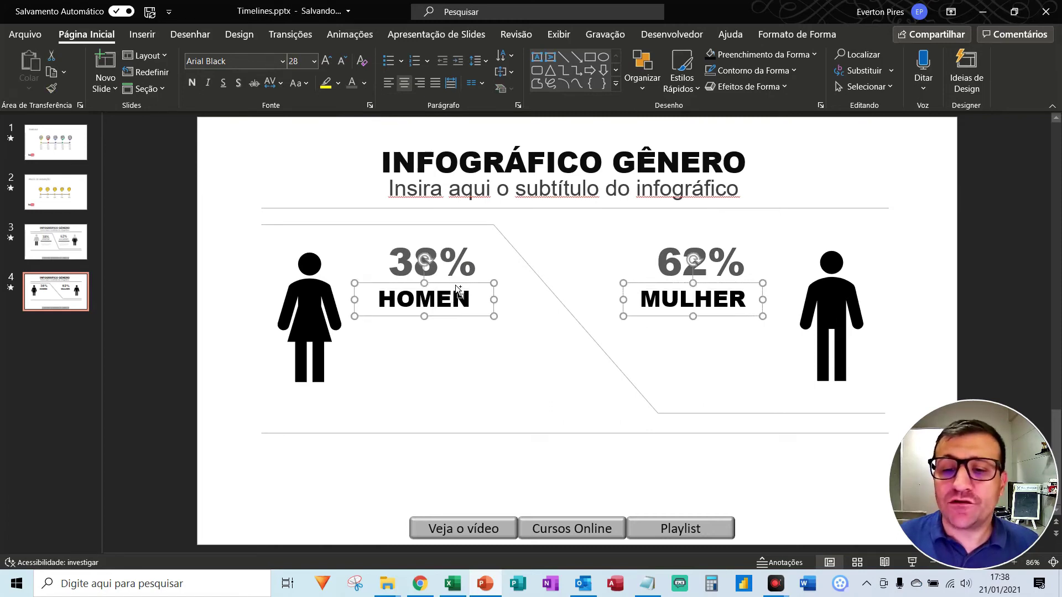
{"action": "key", "text": "ctrl+shift+v"}
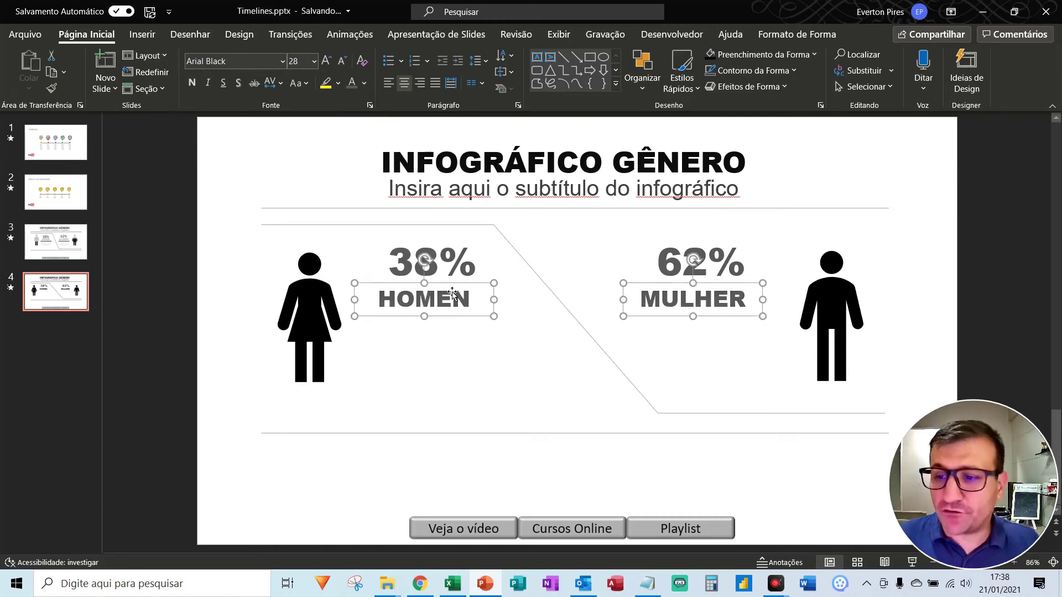
{"action": "left_click", "coordinate": [494, 363]}
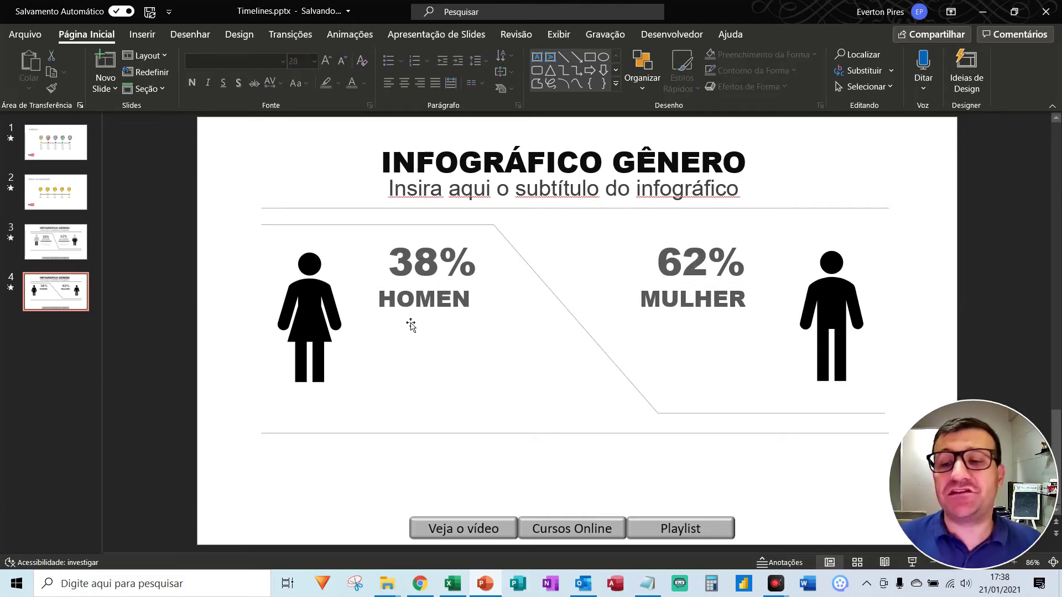
Step: Nudge the 38% and 62% figures slightly left
{"action": "left_click", "coordinate": [436, 256]}
{"action": "key", "text": "Escape"}
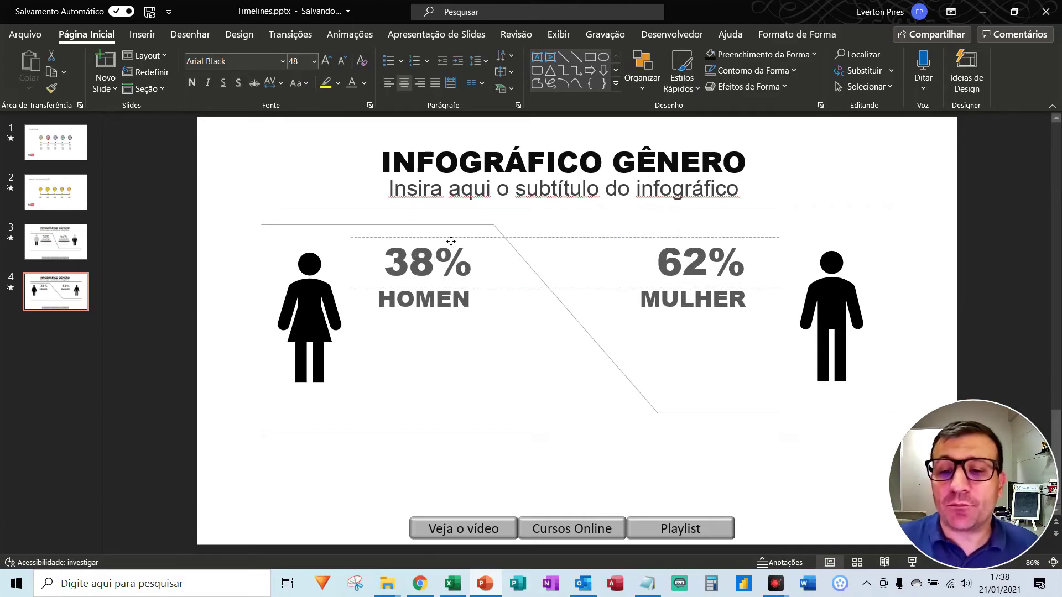
{"action": "key", "text": "Left"}
{"action": "left_click", "coordinate": [708, 264]}
{"action": "key", "text": "Escape"}
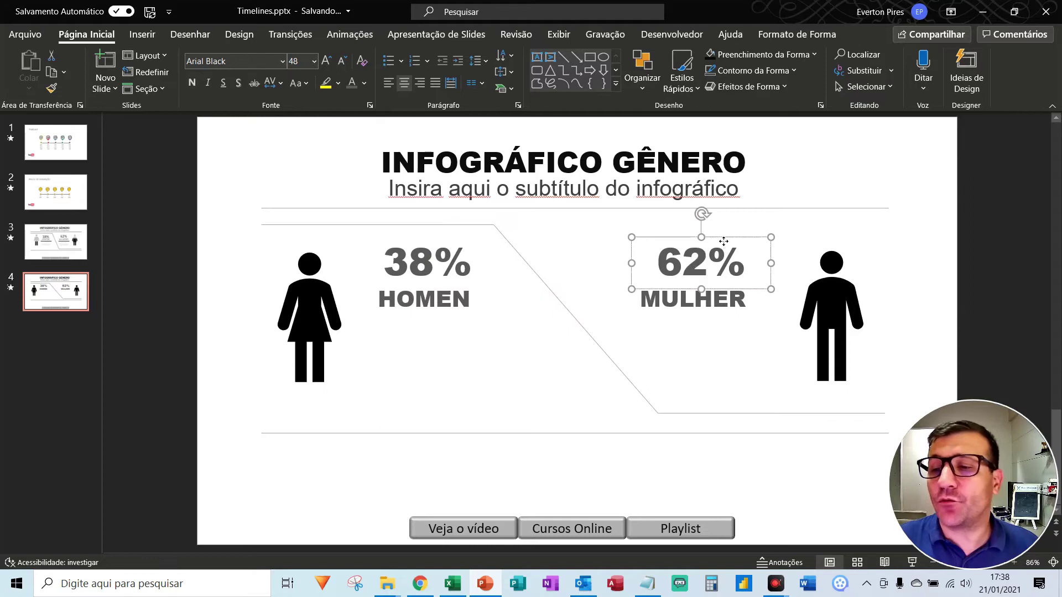
{"action": "key", "text": "Left"}
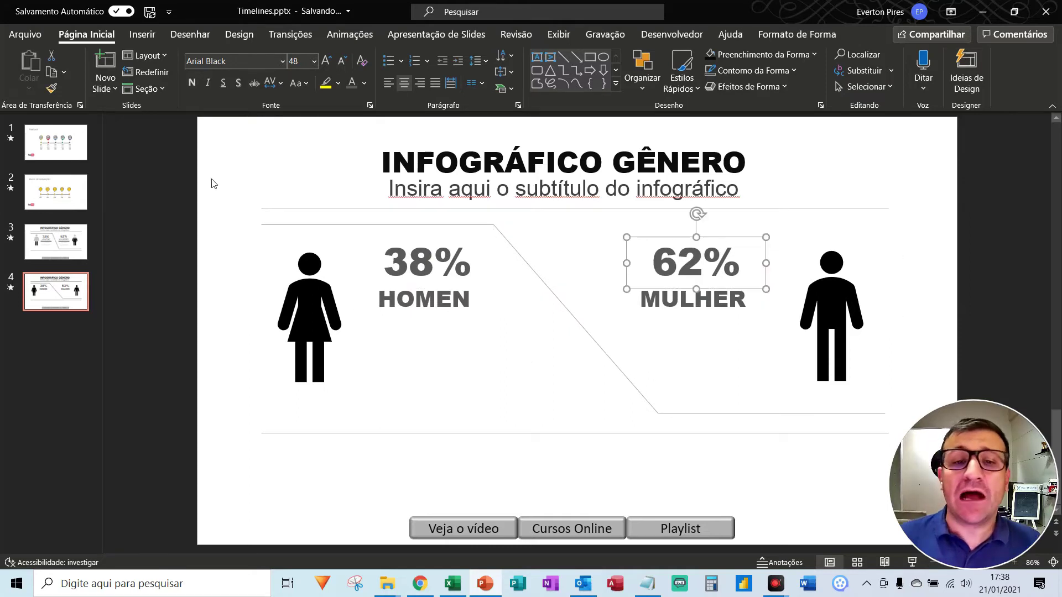
Step: Draw a horizontal line beneath the HOMEN label
{"action": "left_click", "coordinate": [142, 34]}
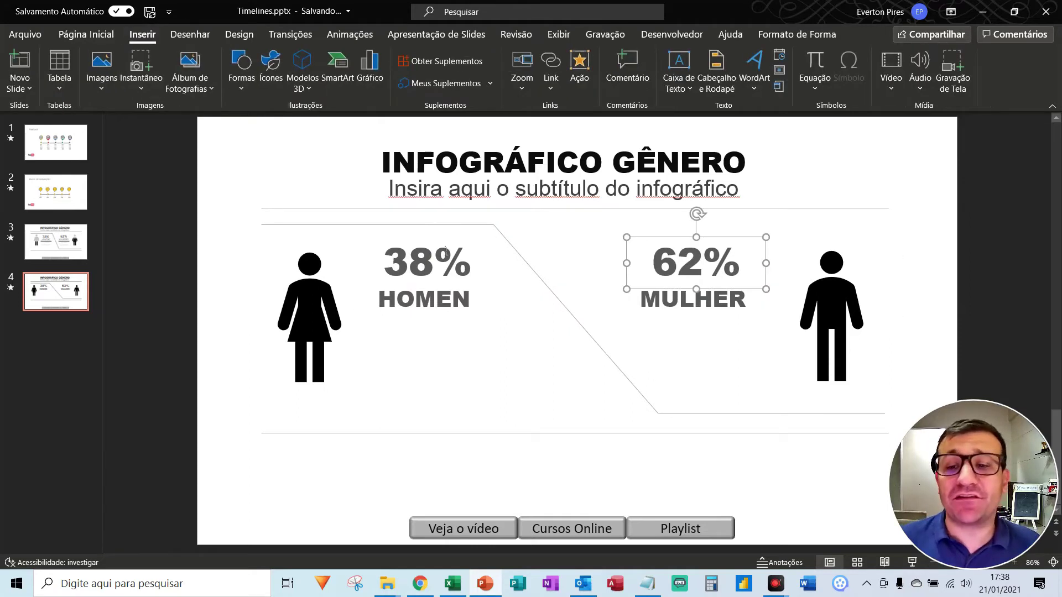
{"action": "left_click", "coordinate": [243, 81]}
{"action": "left_click", "coordinate": [260, 124]}
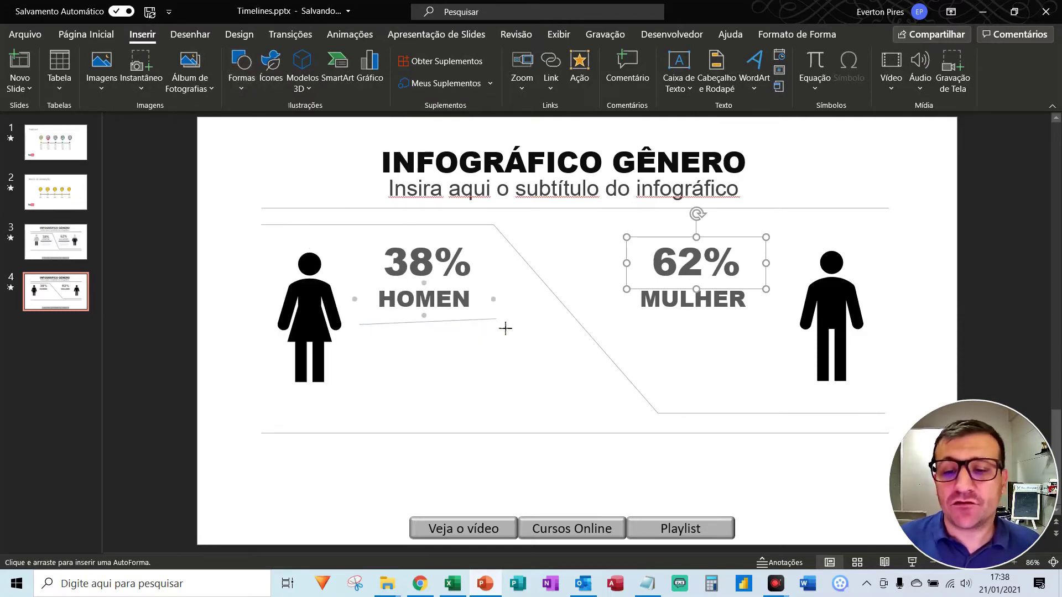
{"action": "left_click_drag", "start_coordinate": [501, 336], "coordinate": [494, 325]}
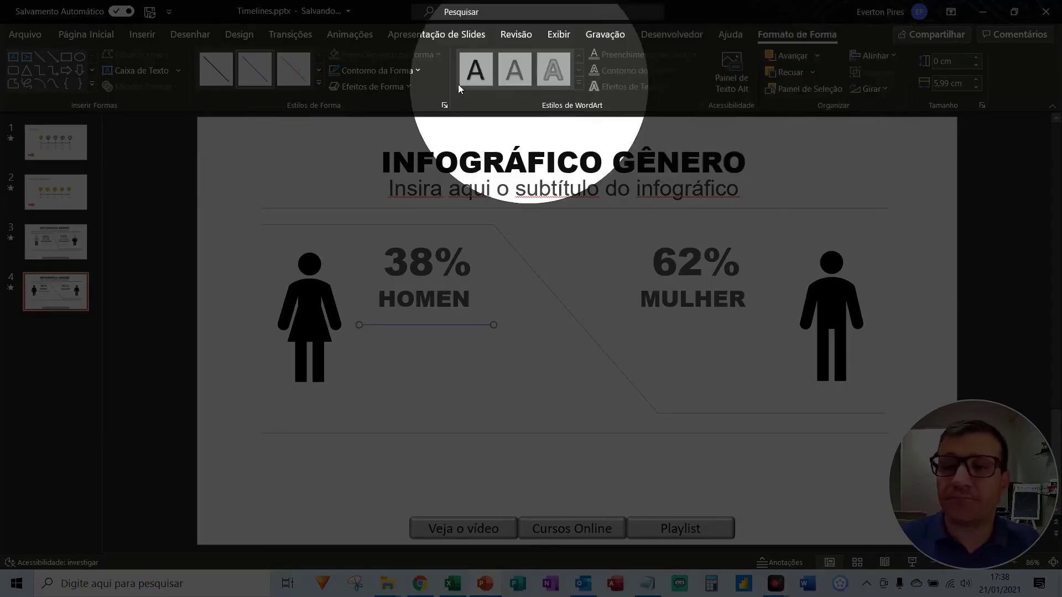
Step: Make the line black with a 6 pt weight
{"action": "left_click", "coordinate": [371, 72]}
{"action": "mouse_move", "coordinate": [370, 282]}
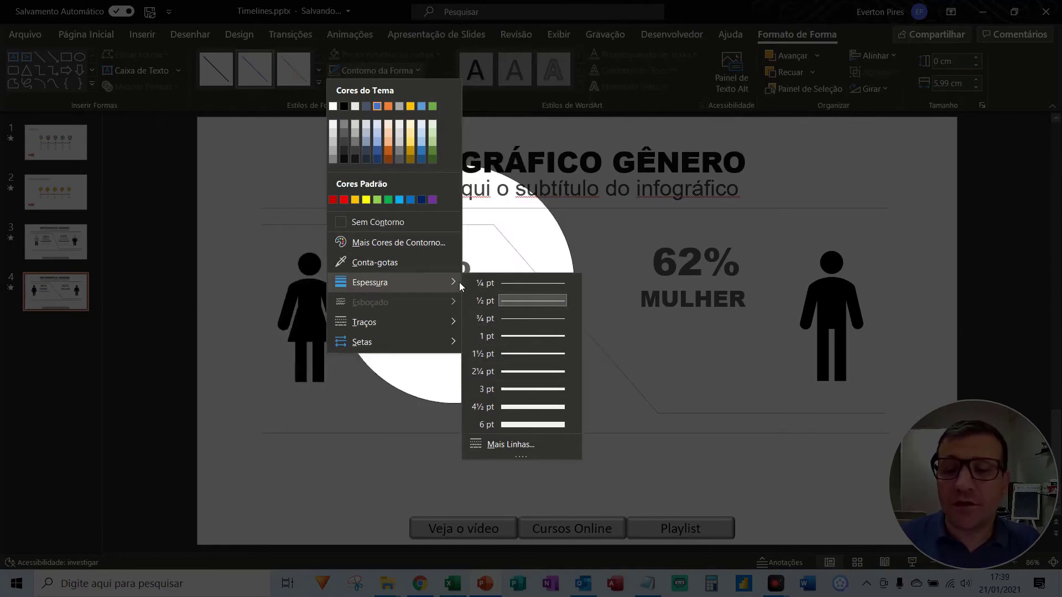
{"action": "left_click", "coordinate": [521, 424]}
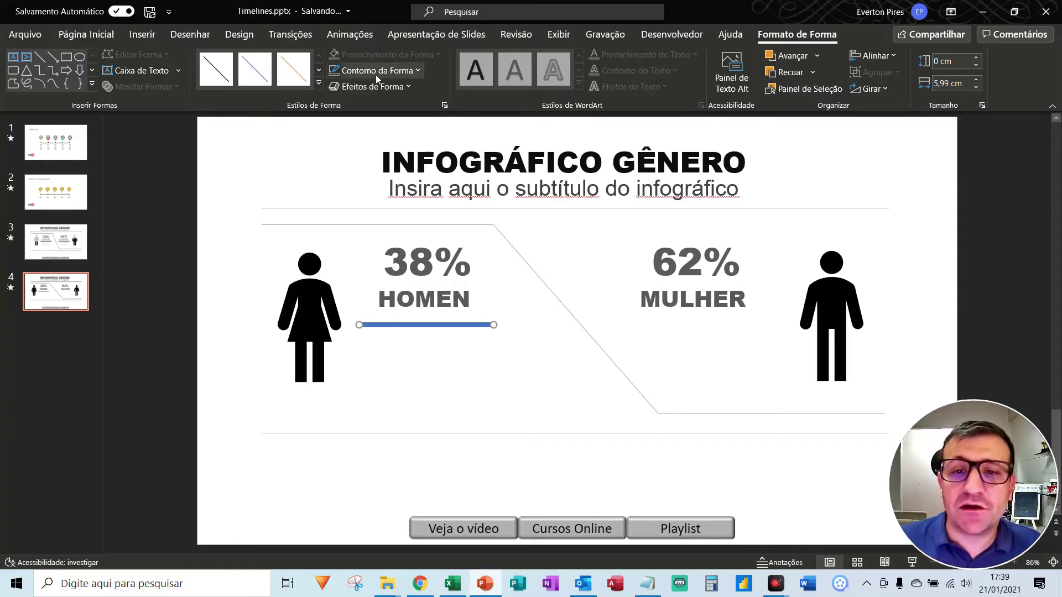
{"action": "left_click", "coordinate": [319, 83]}
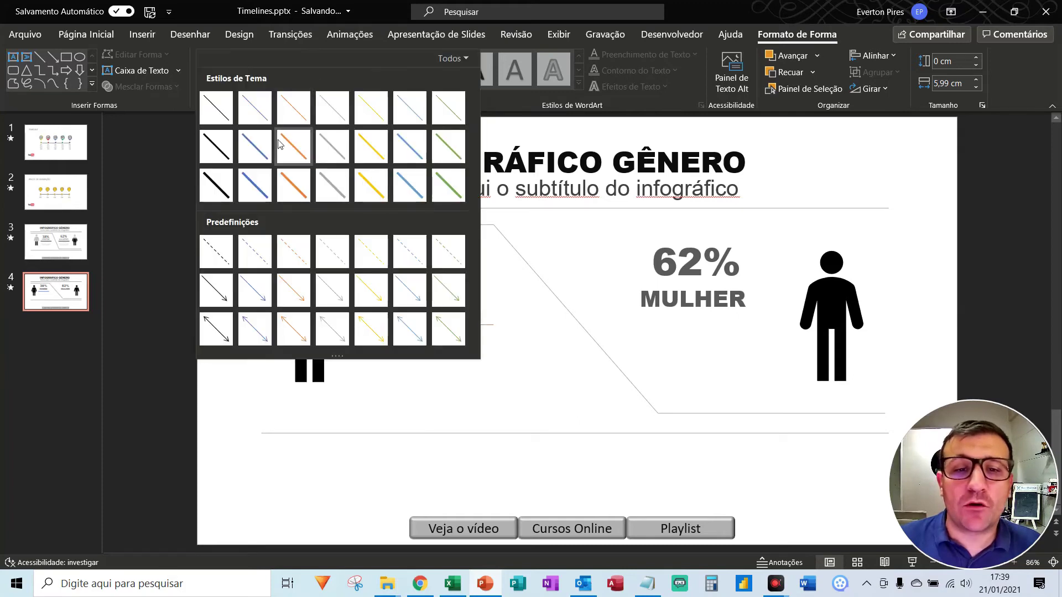
{"action": "left_click", "coordinate": [221, 189]}
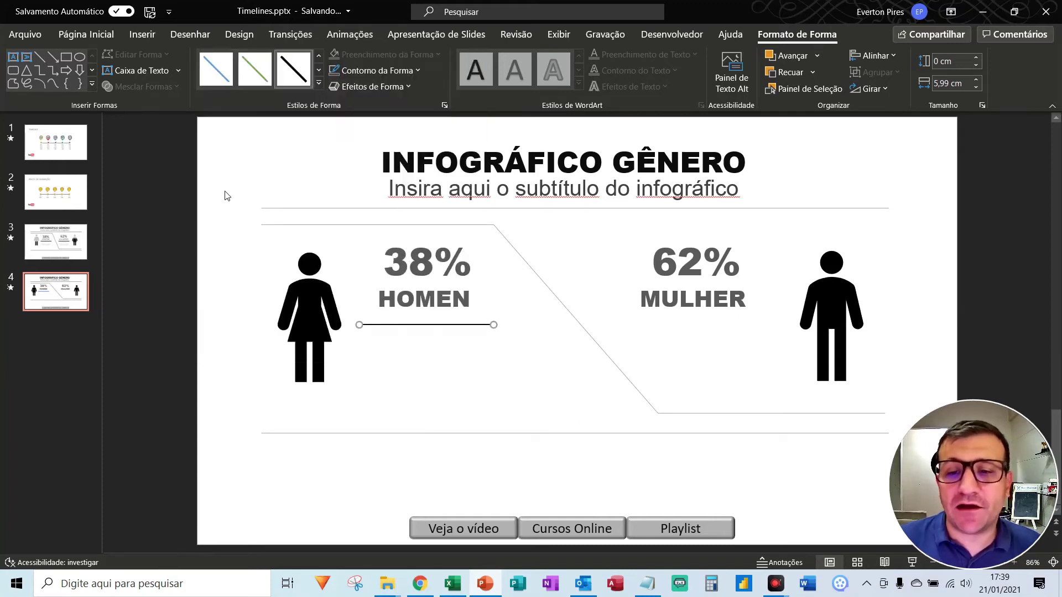
{"action": "left_click", "coordinate": [383, 70]}
{"action": "mouse_move", "coordinate": [393, 282]}
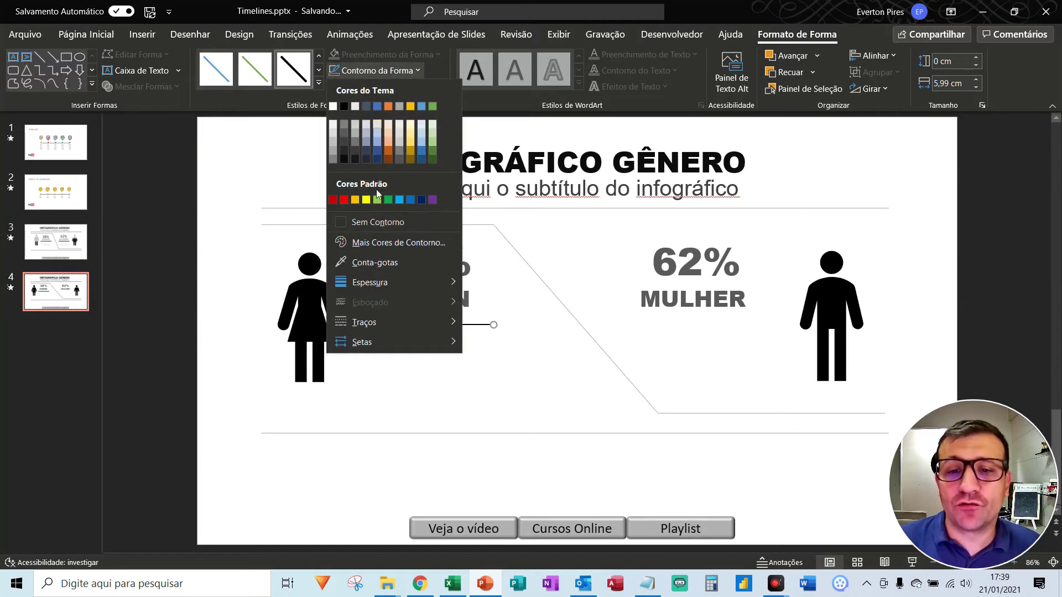
{"action": "left_click", "coordinate": [487, 424]}
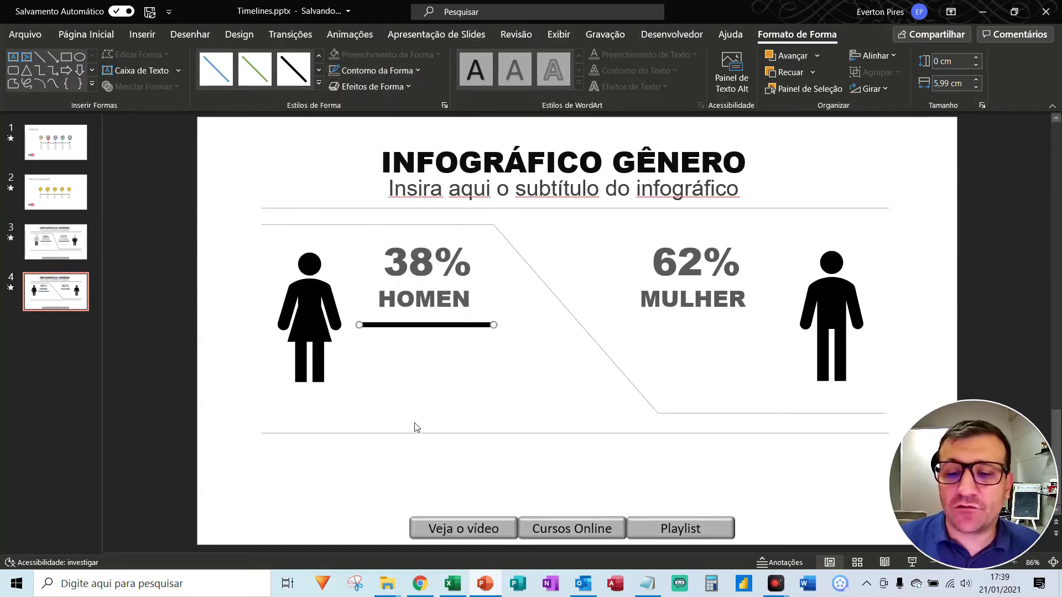
{"action": "left_click", "coordinate": [415, 426]}
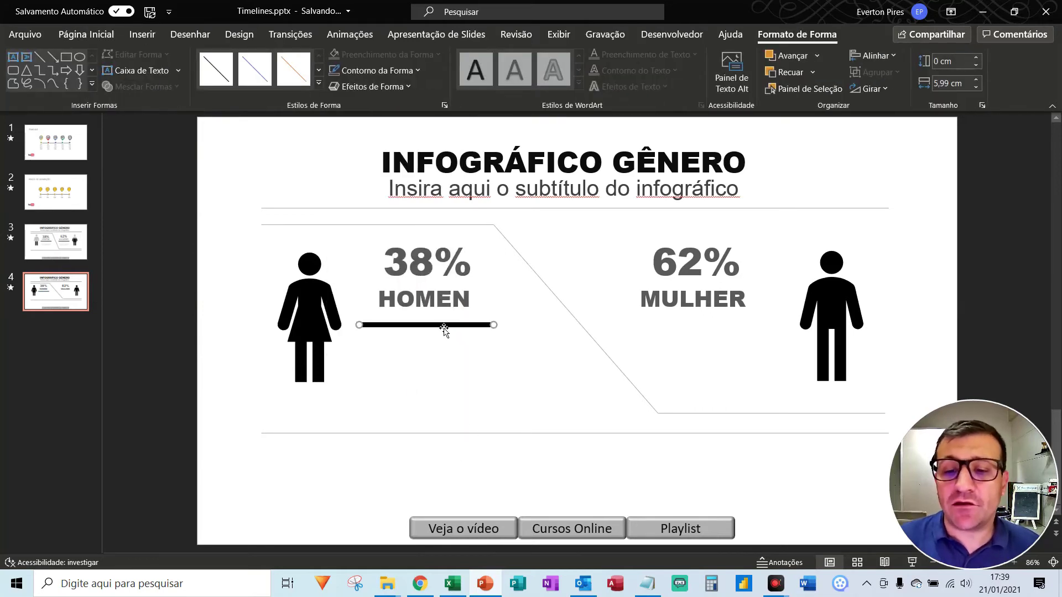
Step: Place a copy of the thick black line beneath the MULHER label
{"action": "left_click_drag", "start_coordinate": [517, 327], "coordinate": [715, 326]}
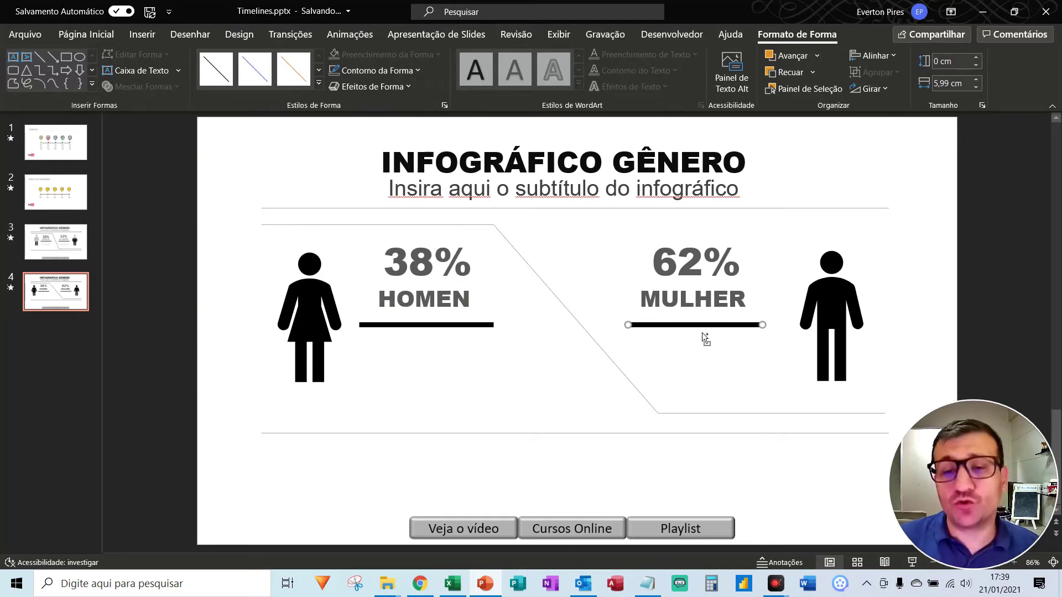
{"action": "left_click", "coordinate": [526, 331]}
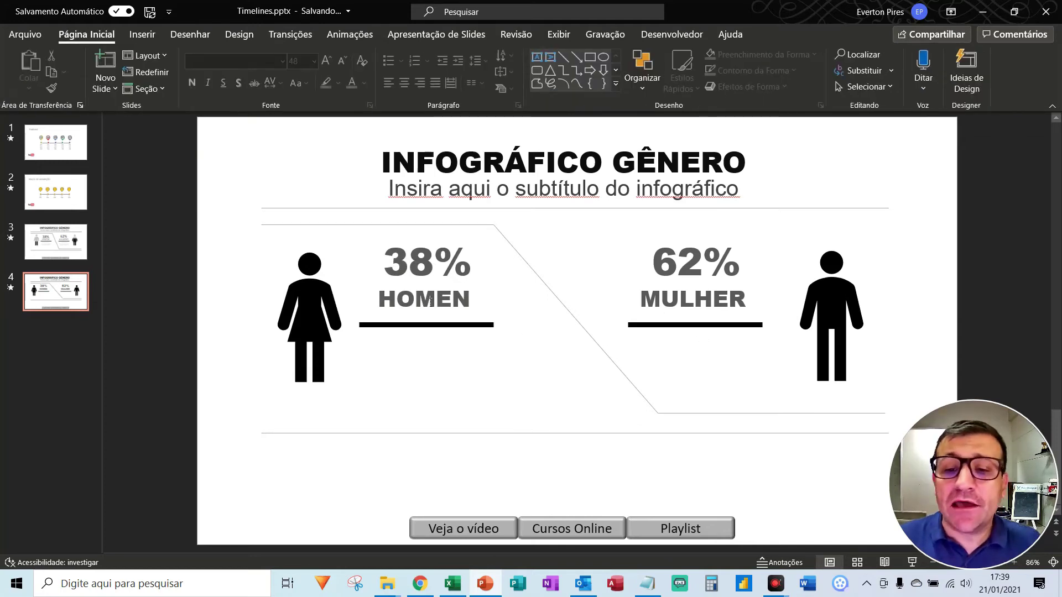
{"action": "left_click", "coordinate": [416, 298]}
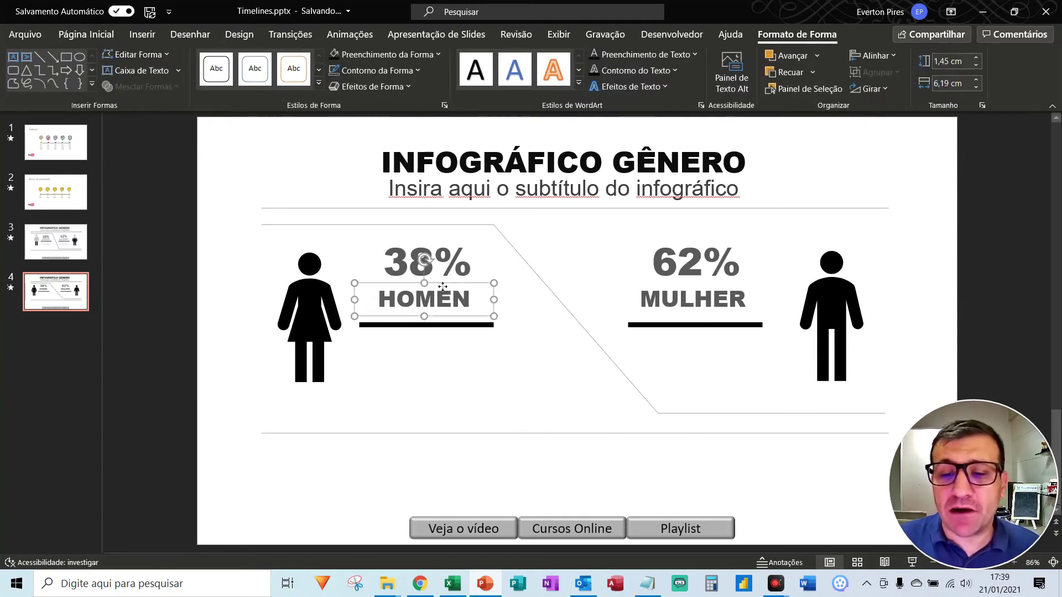
Step: Copy the HOMEN label below the line and change its text to 'Coloque aqui mais informações do inforgráfico'
{"action": "left_click_drag", "start_coordinate": [442, 287], "coordinate": [442, 335]}
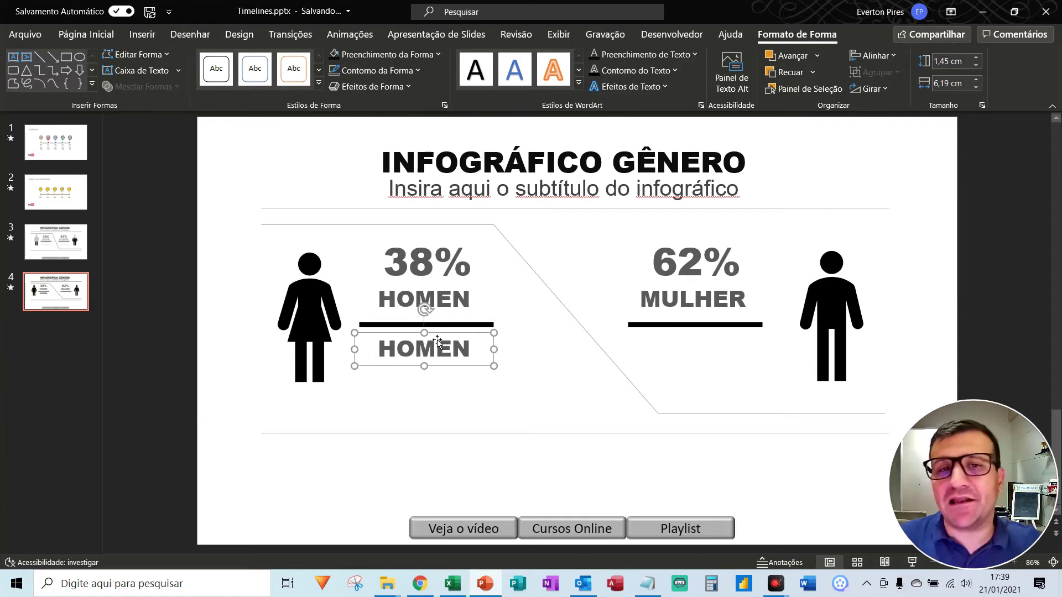
{"action": "double_click", "coordinate": [439, 347]}
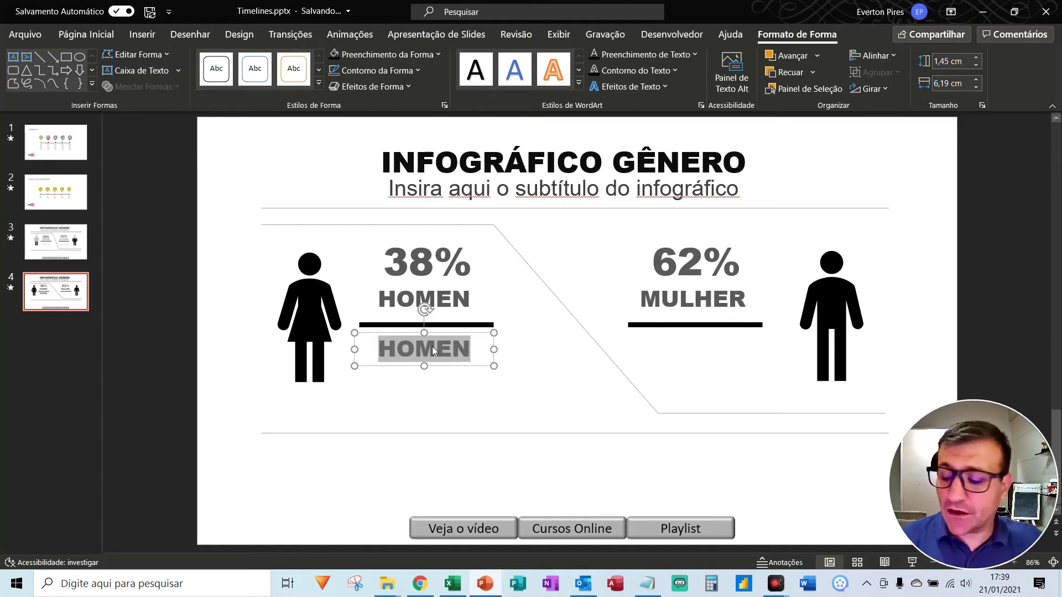
{"action": "type", "text": "Colo"}
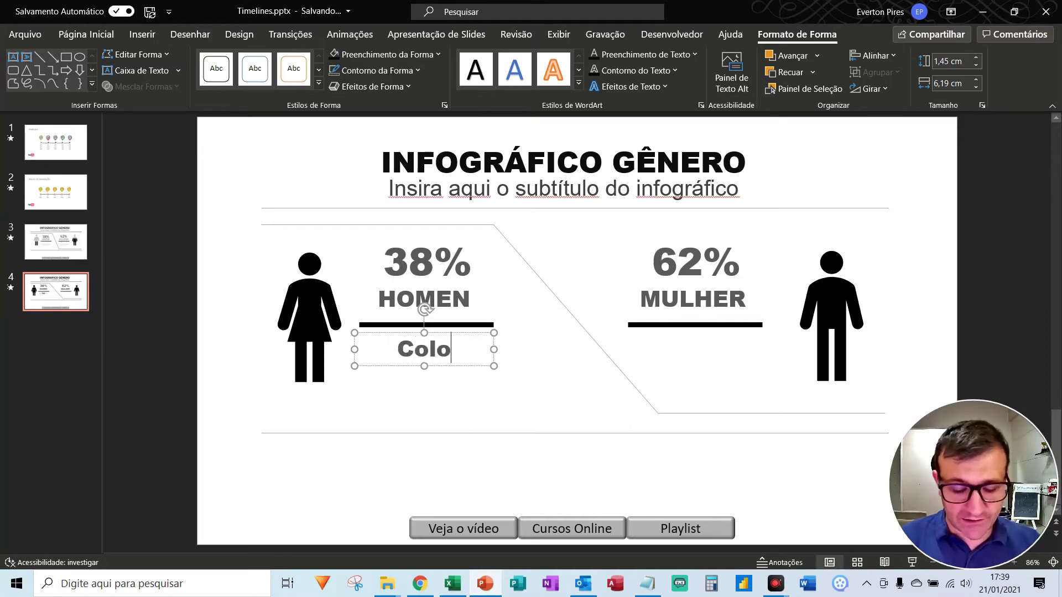
{"action": "type", "text": "que aqui mais"}
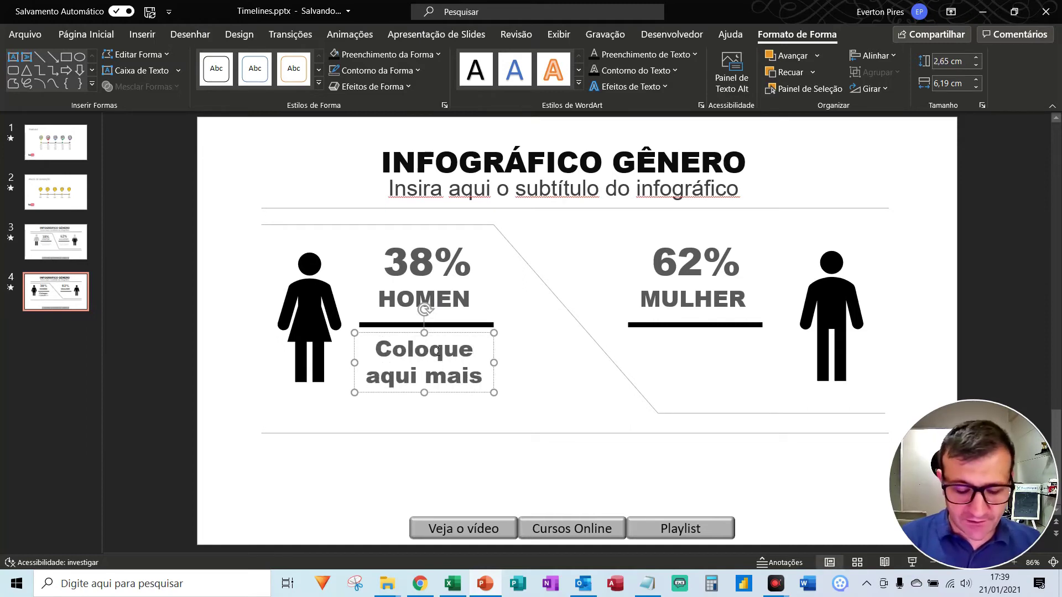
{"action": "type", "text": " infgormaç"}
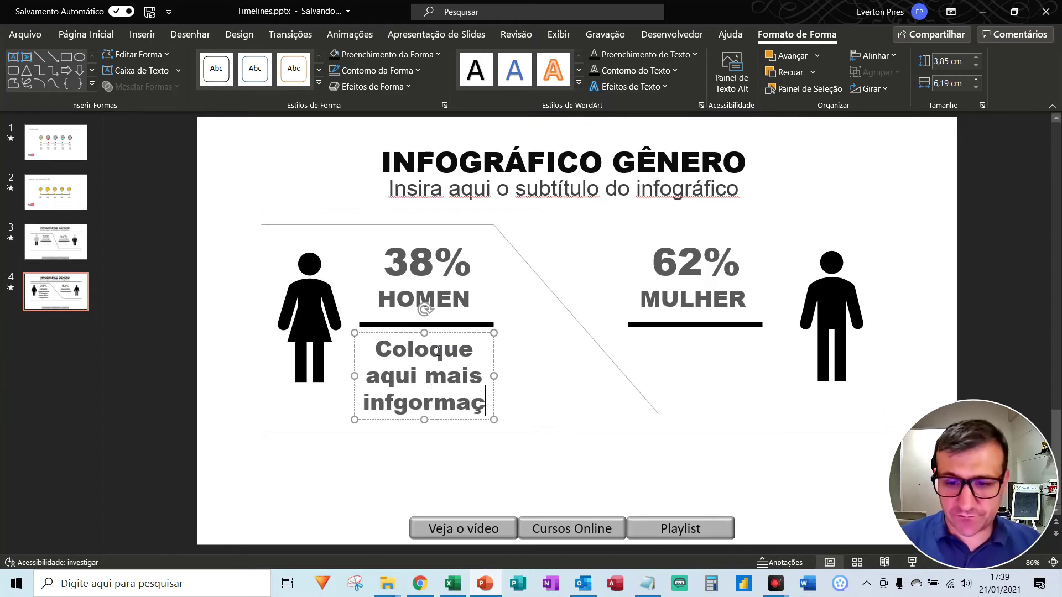
{"action": "key", "text": "BackSpace"}
{"action": "key", "text": "BackSpace"}
{"action": "key", "text": "BackSpace"}
{"action": "key", "text": "BackSpace"}
{"action": "key", "text": "BackSpace"}
{"action": "key", "text": "BackSpace"}
{"action": "type", "text": "ormaçõ"}
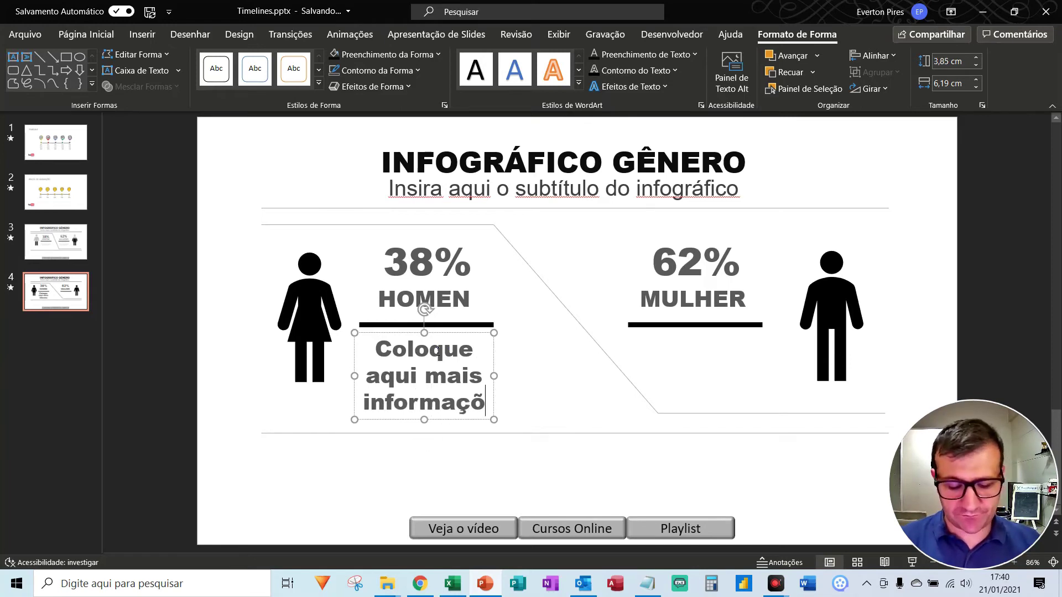
{"action": "type", "text": "es do inf"}
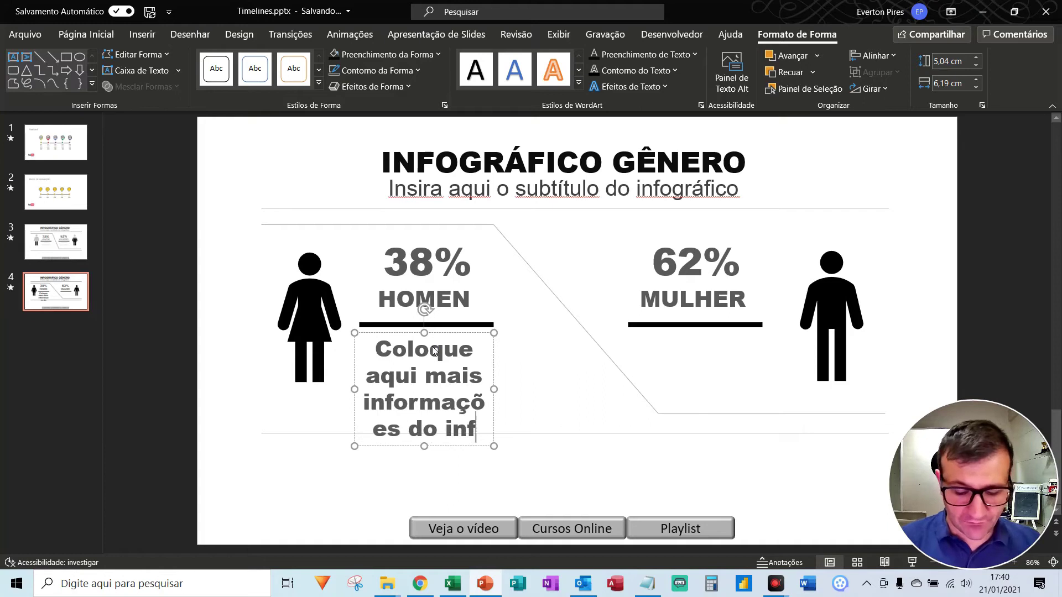
{"action": "type", "text": "orgráfico"}
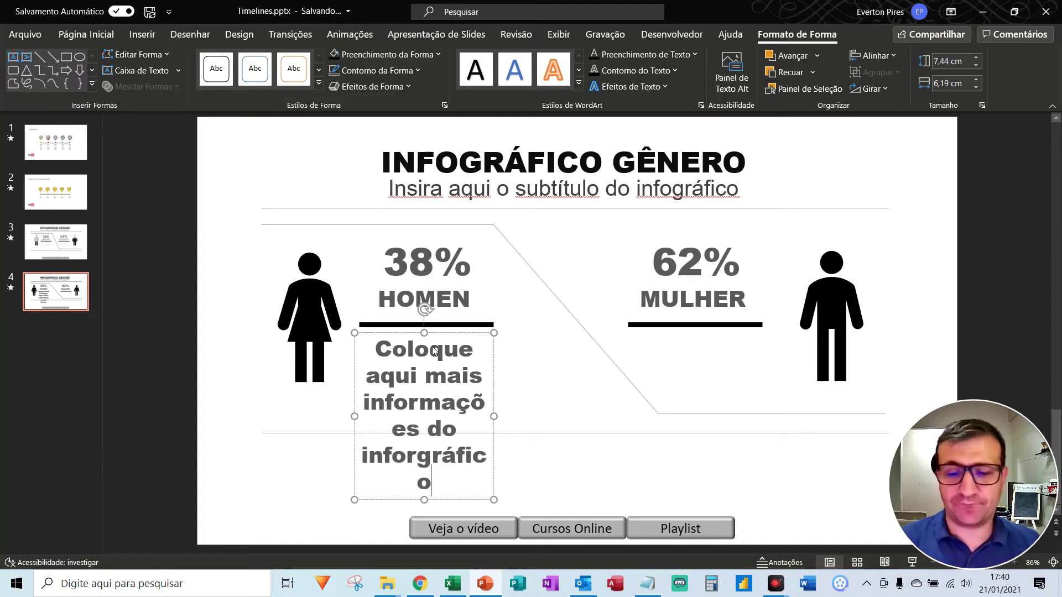
{"action": "left_click", "coordinate": [473, 339]}
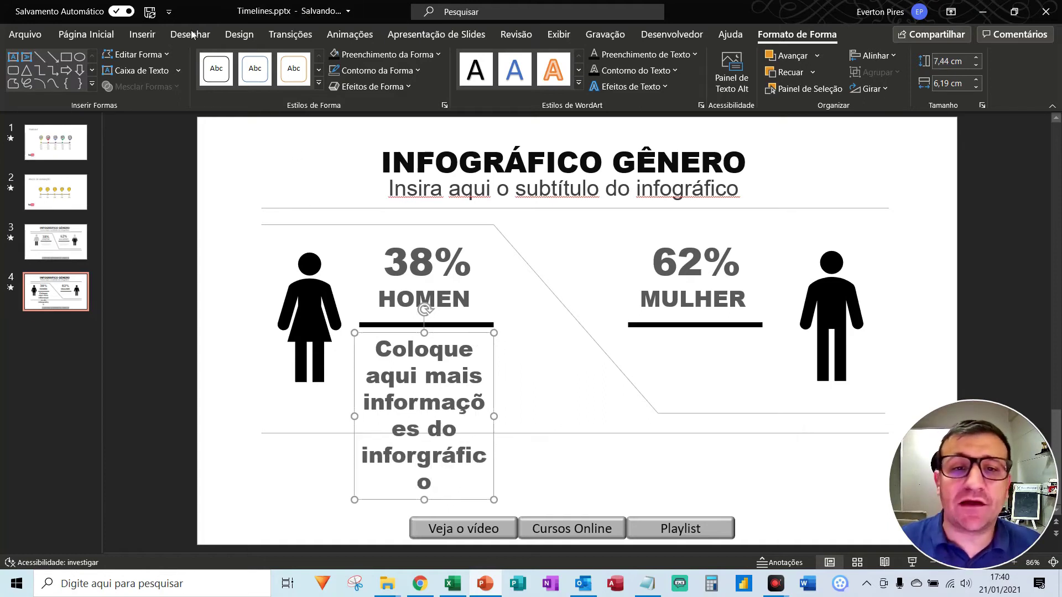
Step: Format the description text as 18-point Arial in a darker grey so it fits three lines
{"action": "left_click", "coordinate": [86, 35]}
{"action": "left_click", "coordinate": [341, 60]}
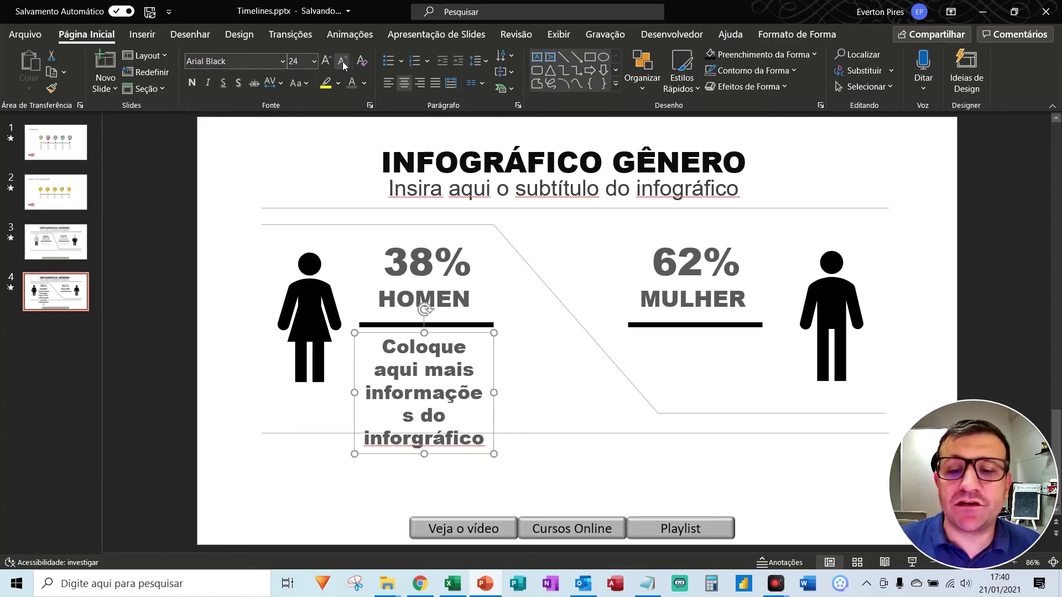
{"action": "left_click", "coordinate": [341, 61]}
{"action": "left_click", "coordinate": [341, 61]}
{"action": "left_click", "coordinate": [365, 83]}
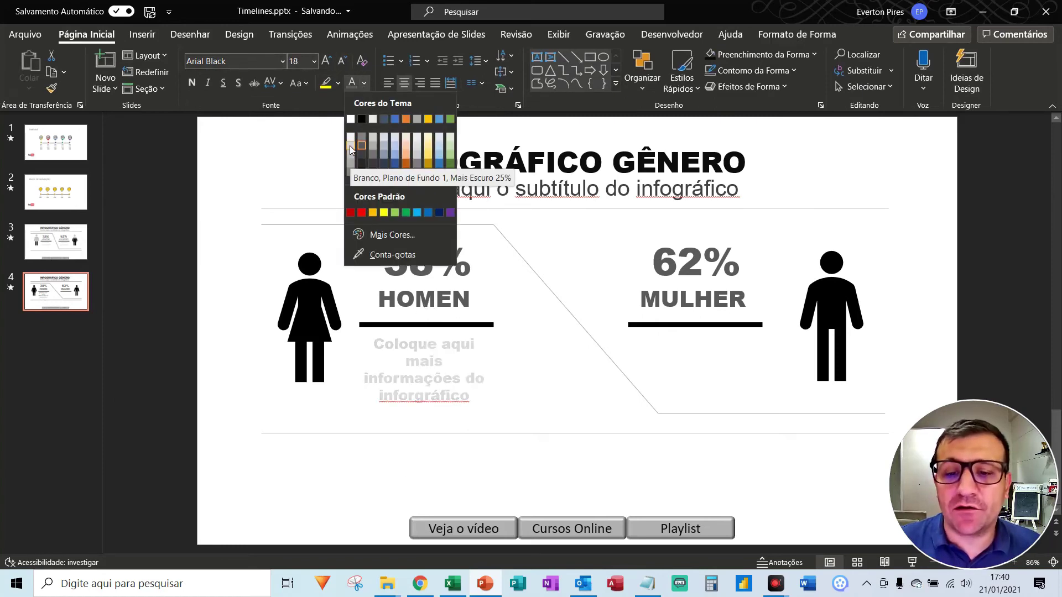
{"action": "left_click", "coordinate": [352, 148]}
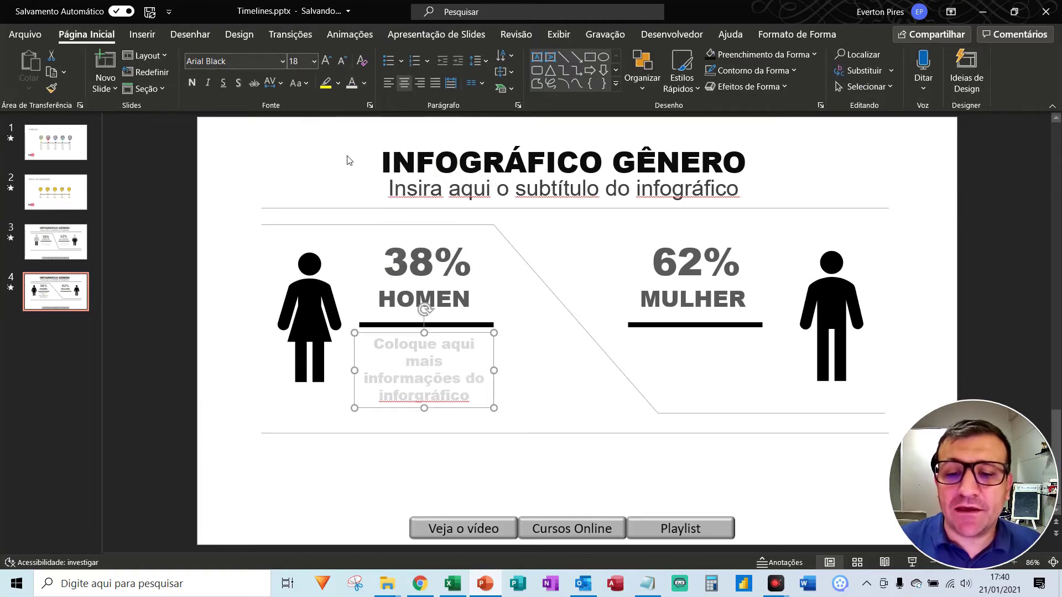
{"action": "left_click", "coordinate": [283, 61]}
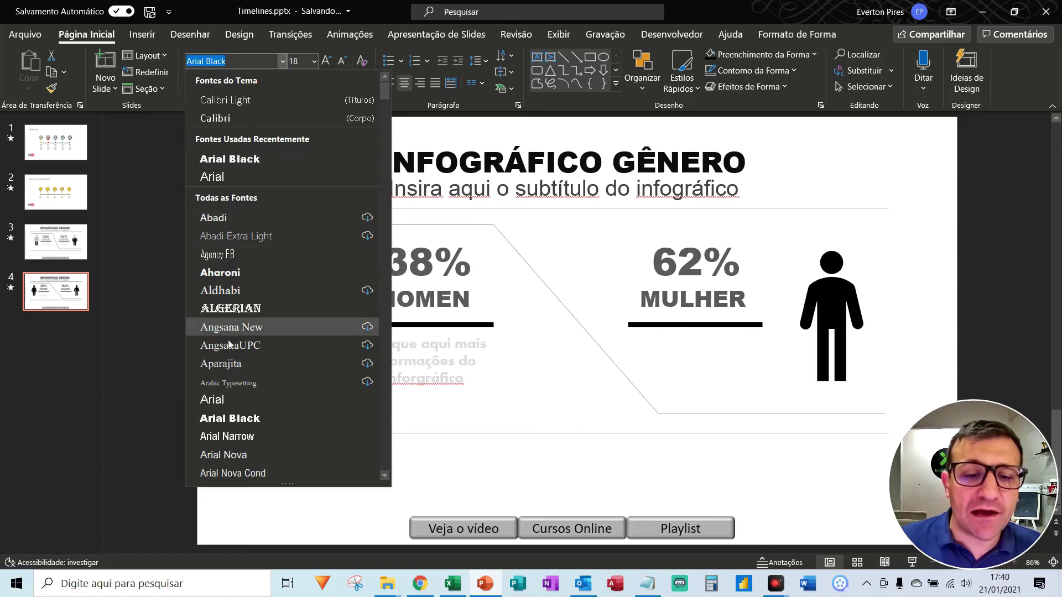
{"action": "left_click", "coordinate": [218, 400]}
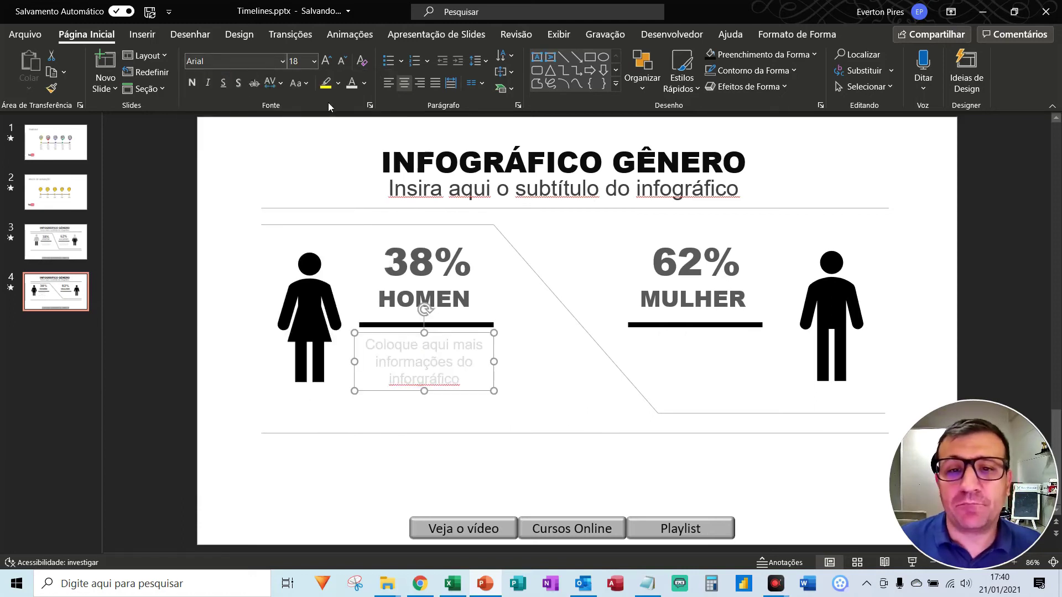
{"action": "left_click", "coordinate": [364, 85]}
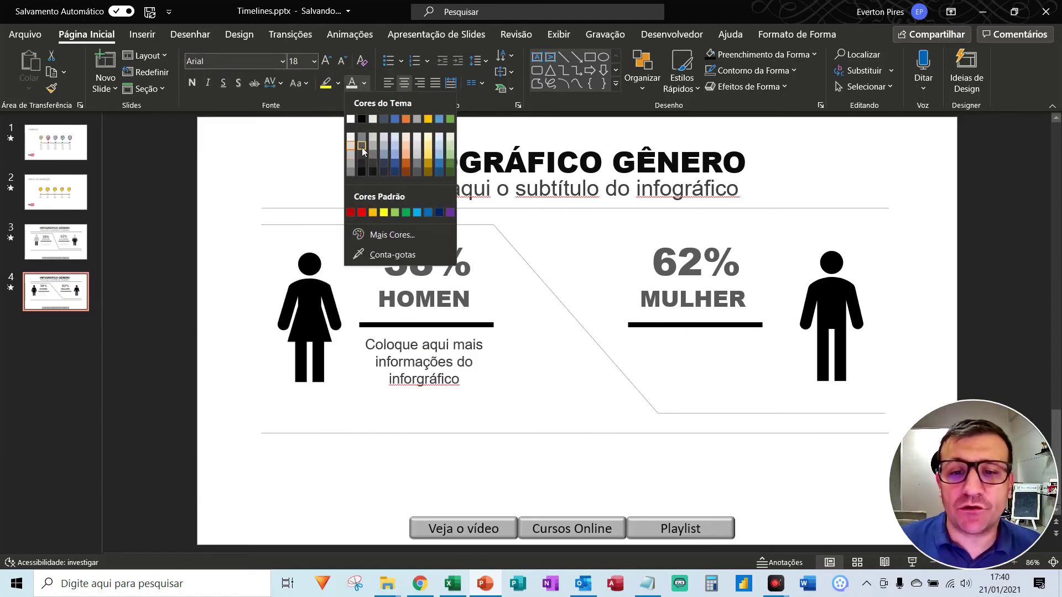
{"action": "left_click", "coordinate": [363, 135]}
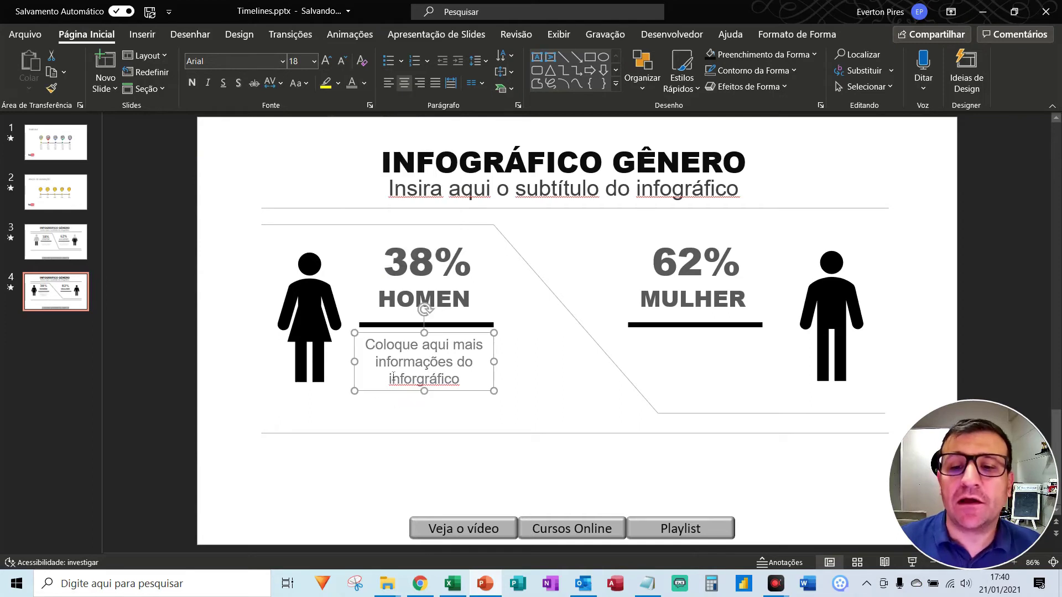
{"action": "left_click", "coordinate": [517, 379]}
{"action": "left_click", "coordinate": [432, 347]}
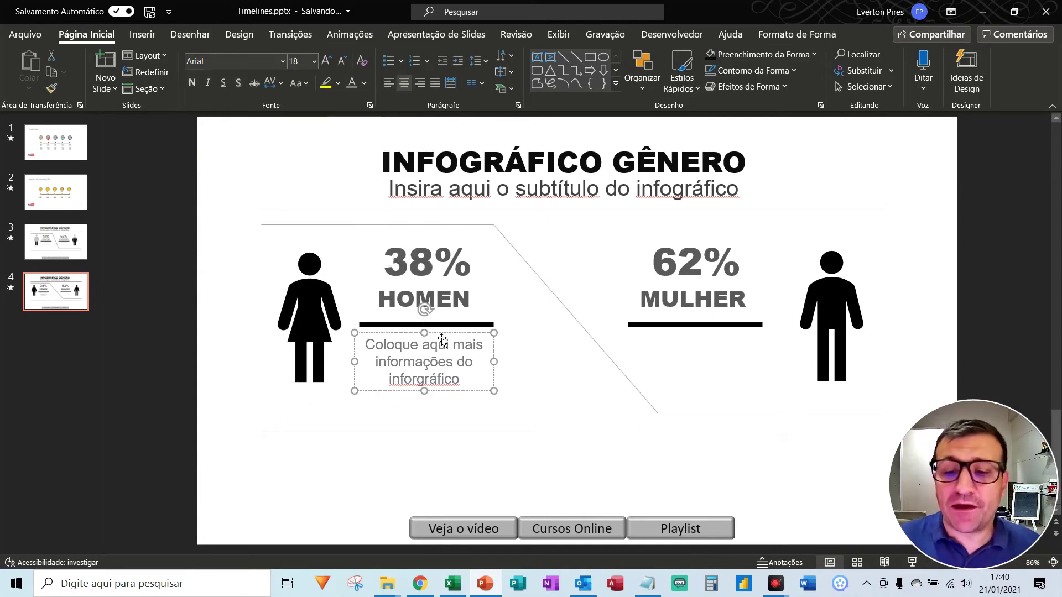
Step: Copy the grey description block beneath MULHER and preview the slideshow
{"action": "left_click_drag", "start_coordinate": [442, 340], "coordinate": [713, 349]}
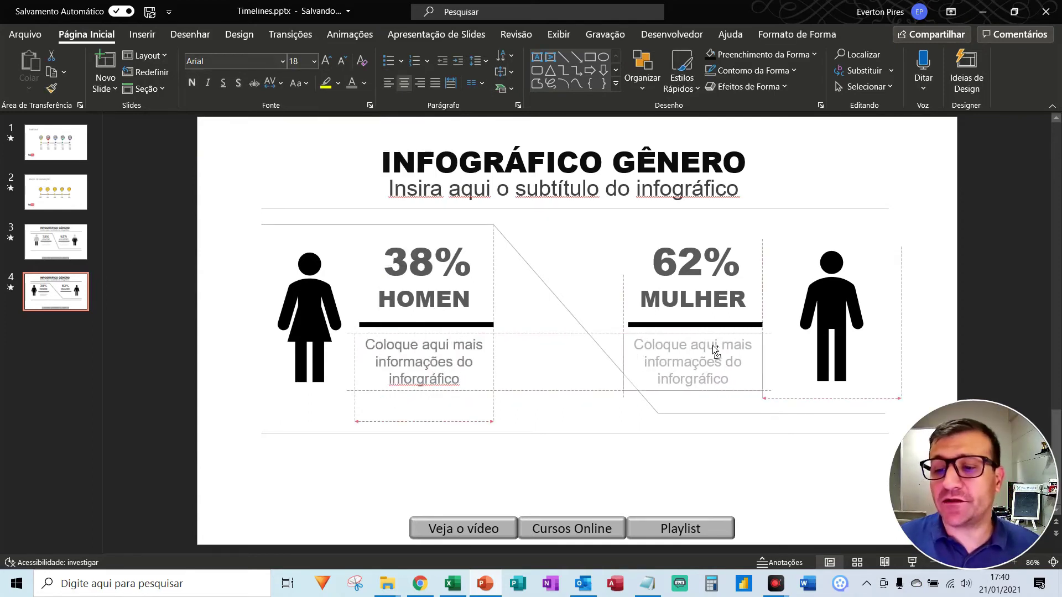
{"action": "left_click_drag", "start_coordinate": [712, 345], "coordinate": [708, 346]}
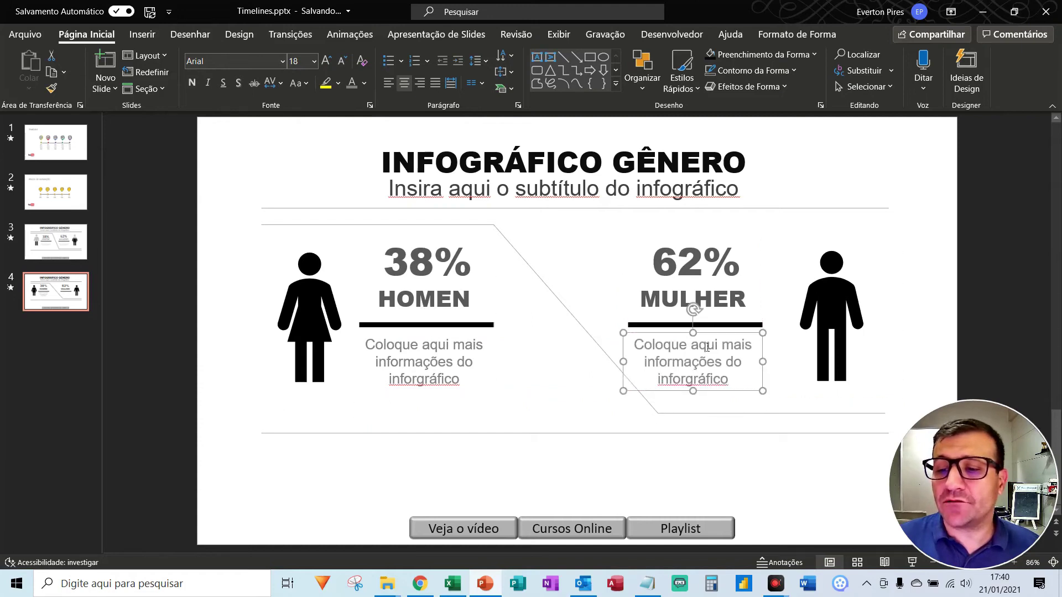
{"action": "left_click", "coordinate": [541, 341]}
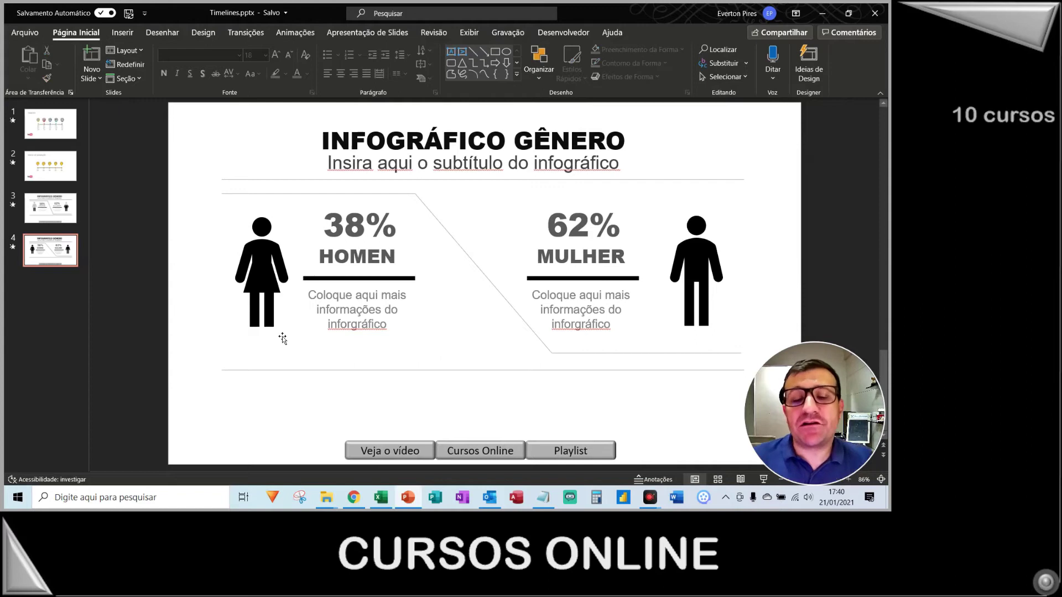
{"action": "key", "text": "F5"}
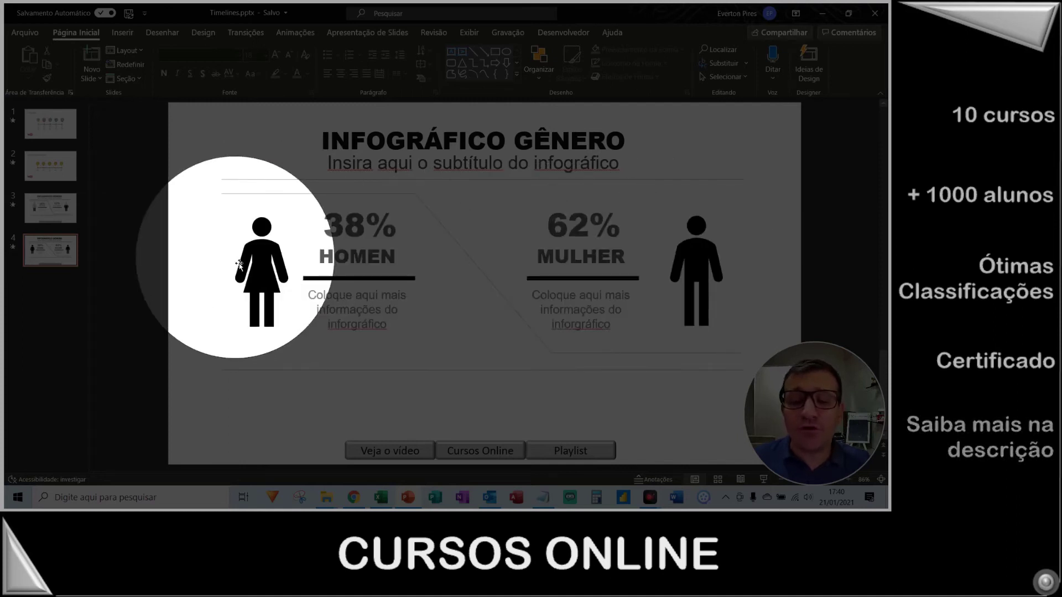
{"action": "key", "text": "F5"}
{"action": "left_click", "coordinate": [260, 286]}
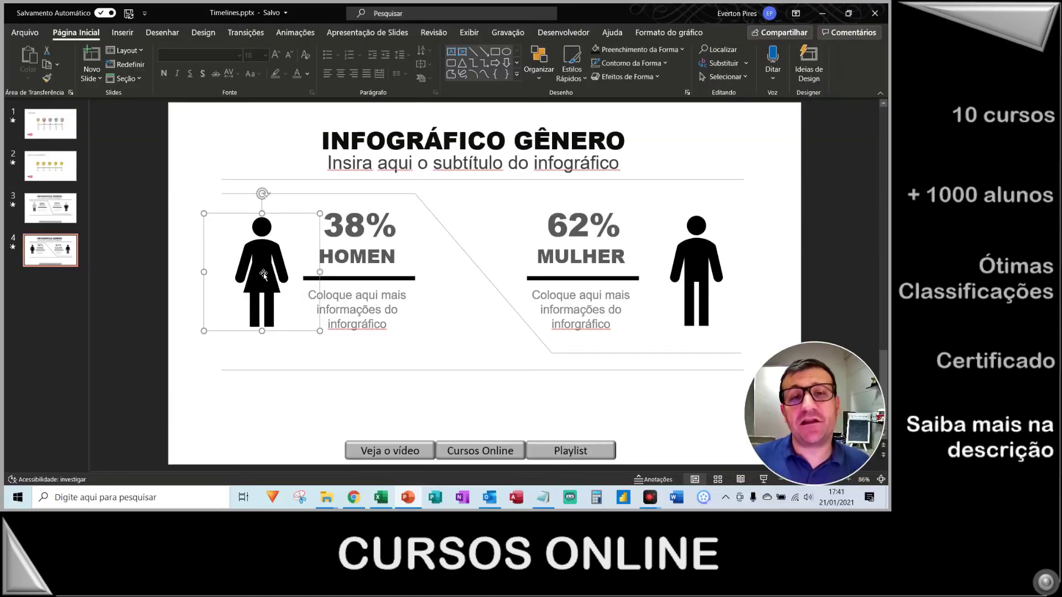
Step: Duplicate the woman icon and stack both copies exactly using Centralizar and Alinhar ao Meio
{"action": "key", "text": "ctrl+c"}
{"action": "key", "text": "ctrl+v"}
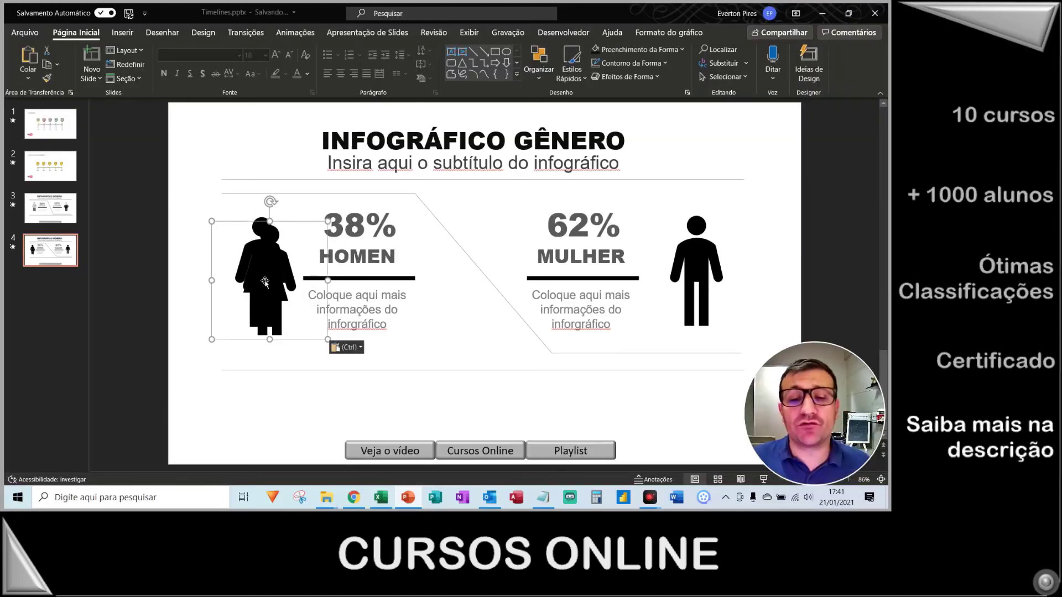
{"action": "left_click_drag", "start_coordinate": [263, 275], "coordinate": [307, 280]}
{"action": "left_click_drag", "start_coordinate": [365, 327], "coordinate": [380, 333]}
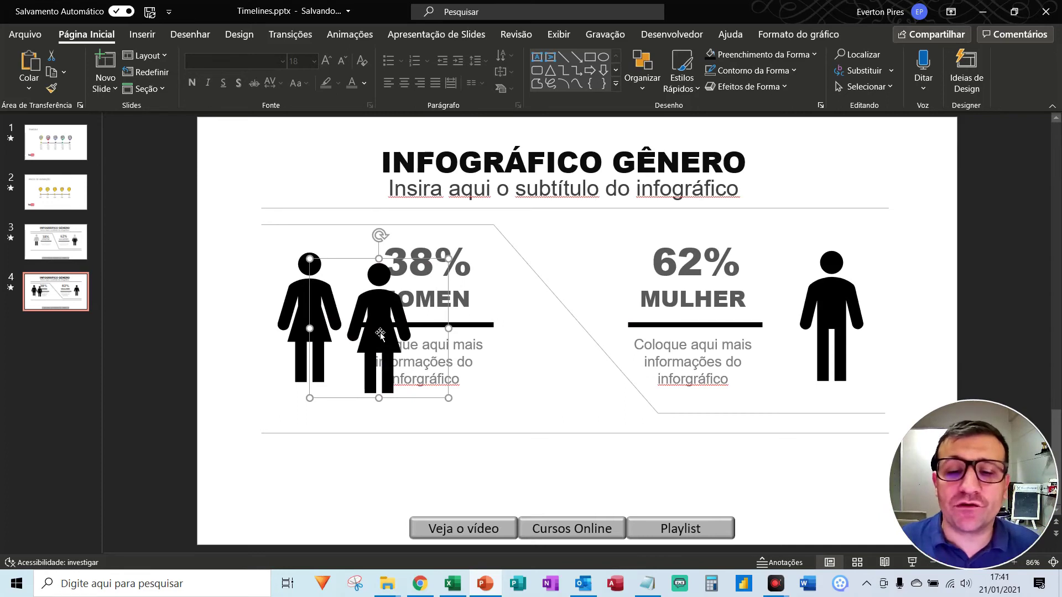
{"action": "left_click", "coordinate": [305, 292], "text": "shift"}
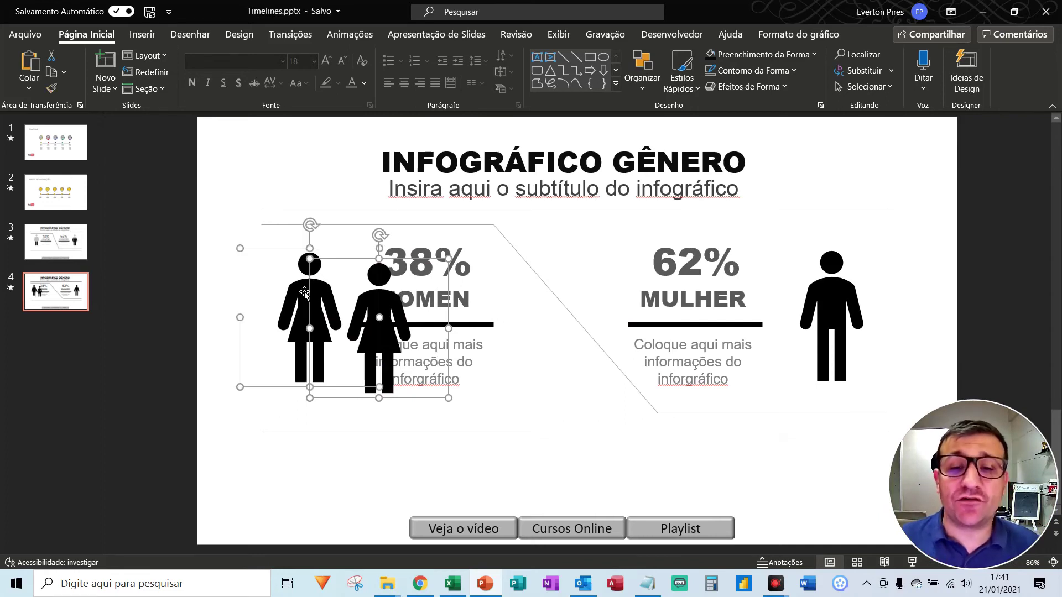
{"action": "left_click", "coordinate": [795, 42]}
{"action": "left_click", "coordinate": [676, 75]}
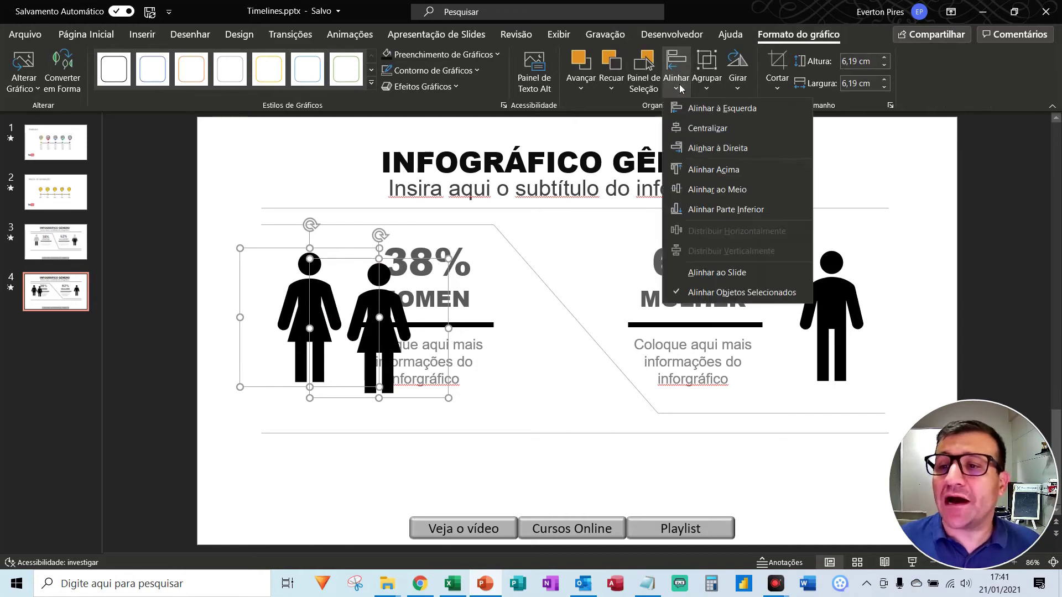
{"action": "left_click", "coordinate": [708, 127]}
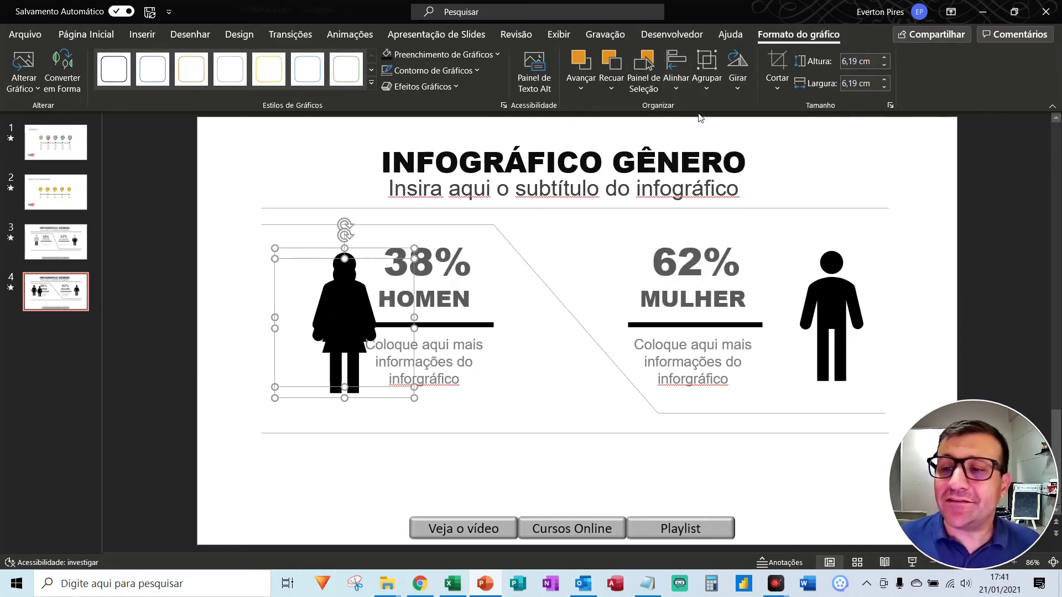
{"action": "left_click", "coordinate": [676, 75]}
{"action": "left_click", "coordinate": [711, 193]}
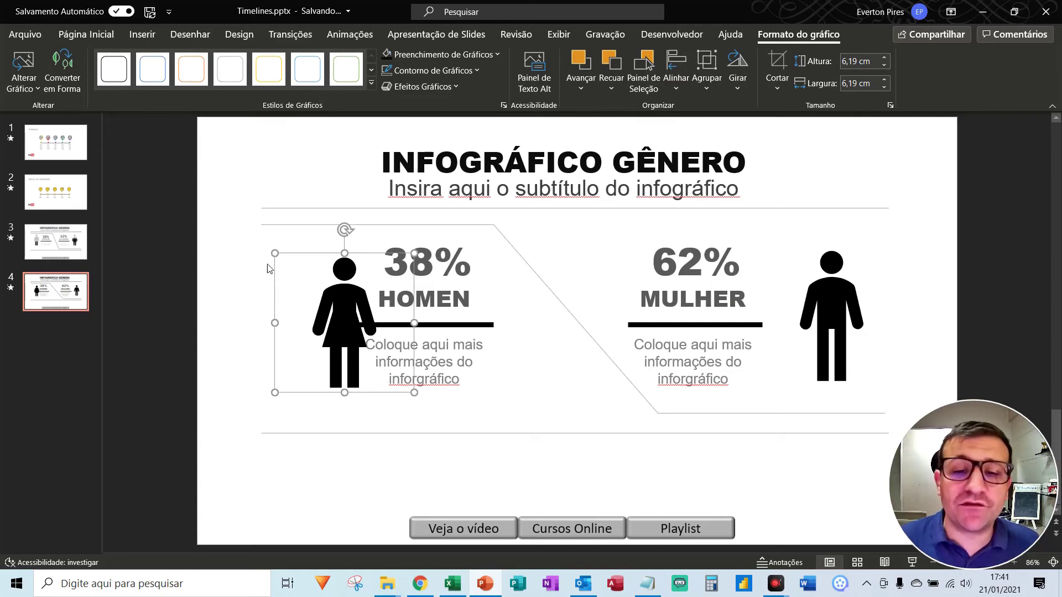
Step: Move the stacked woman icons left, next to the HOMEN block
{"action": "left_click", "coordinate": [237, 247]}
{"action": "left_click_drag", "start_coordinate": [232, 236], "coordinate": [437, 408]}
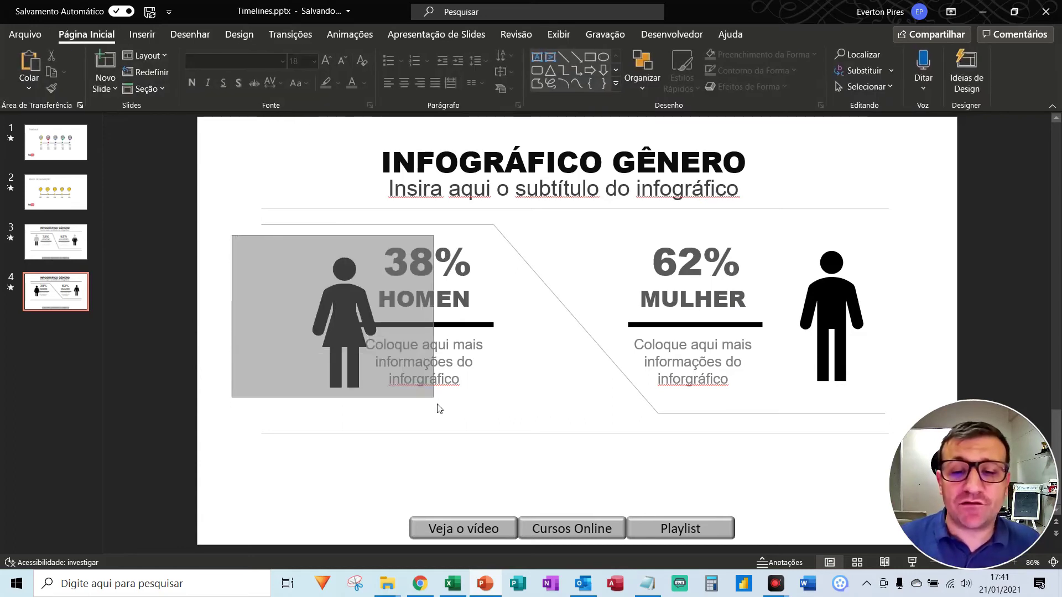
{"action": "left_click_drag", "start_coordinate": [353, 310], "coordinate": [323, 308]}
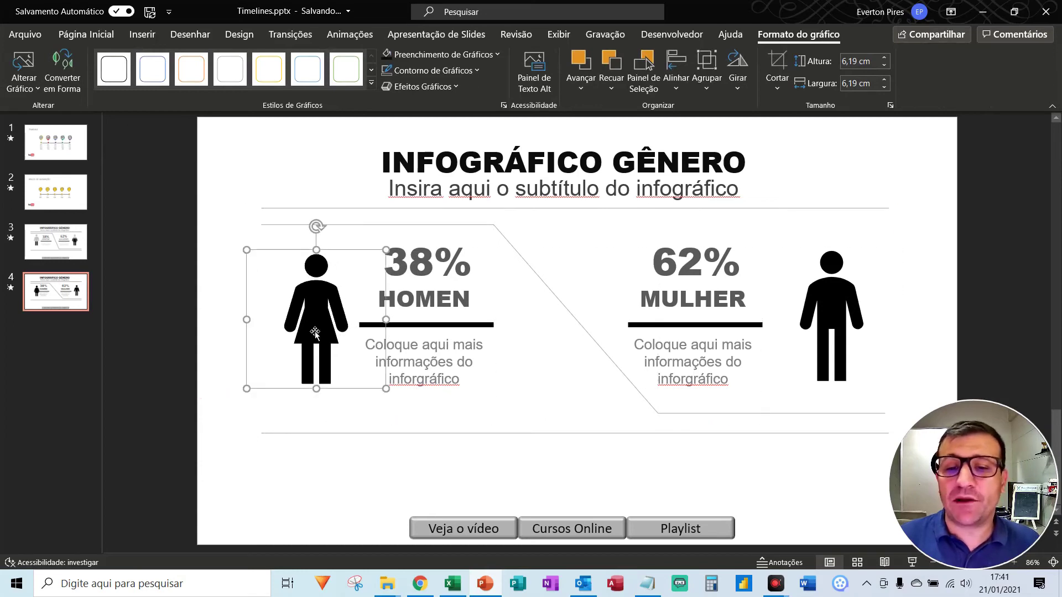
{"action": "left_click", "coordinate": [217, 290]}
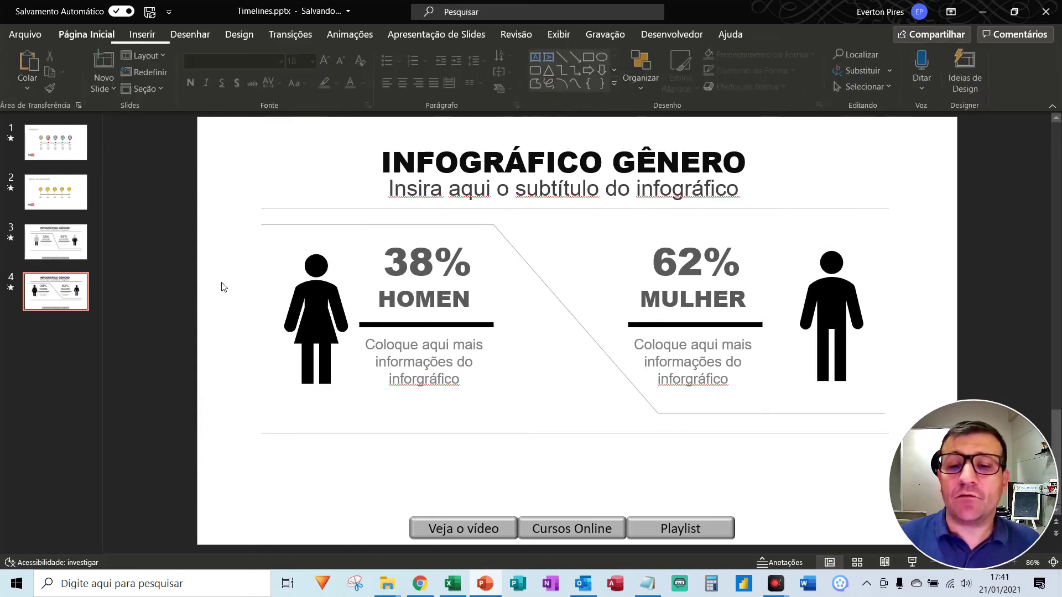
{"action": "left_click", "coordinate": [320, 319]}
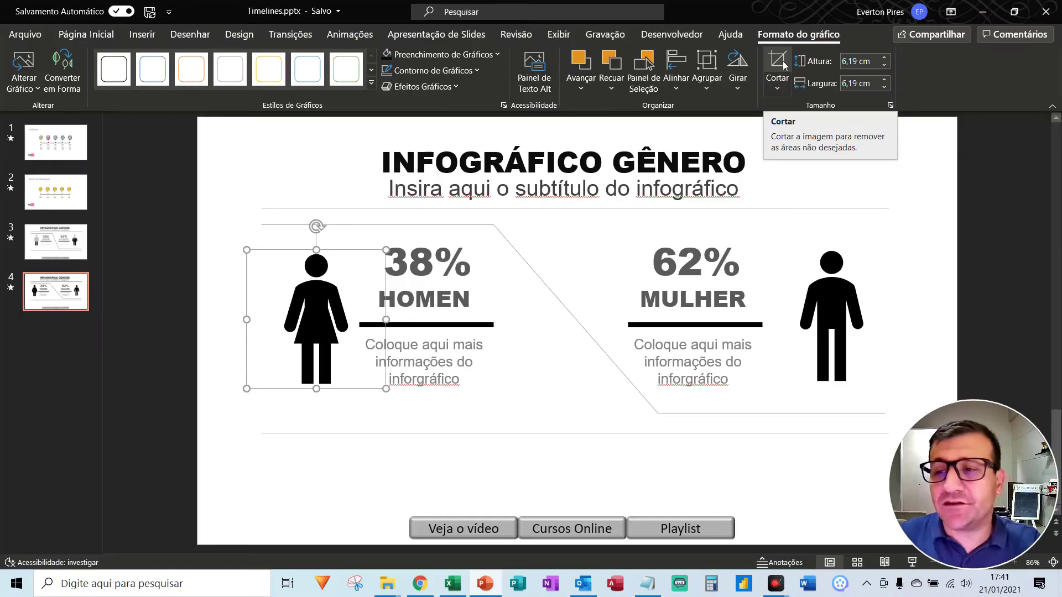
{"action": "left_click", "coordinate": [783, 66]}
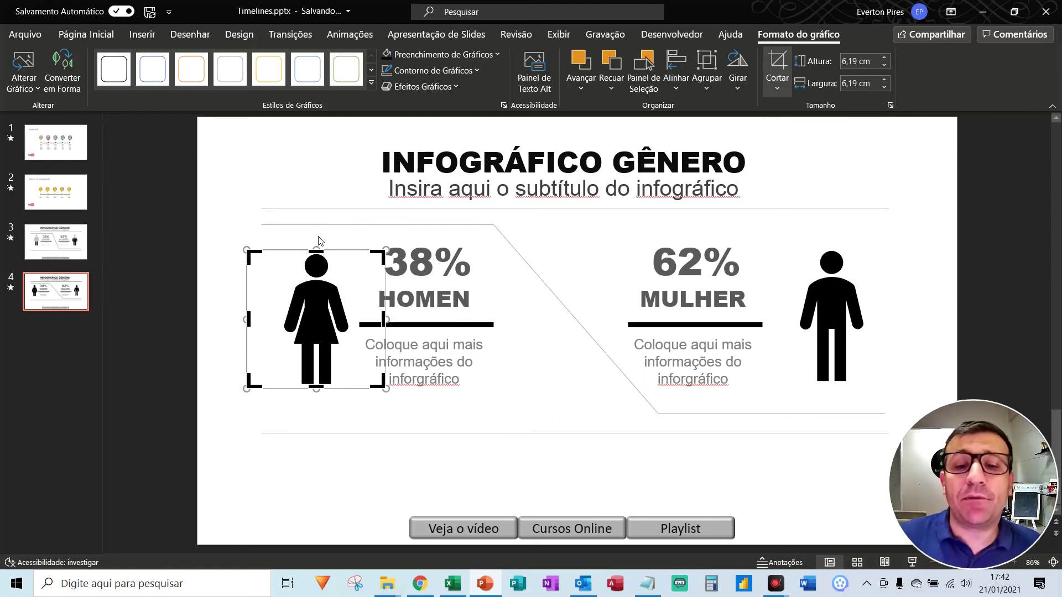
Step: Crop the top half off the upper woman copy, leaving only her lower body
{"action": "left_click_drag", "start_coordinate": [323, 257], "coordinate": [317, 331]}
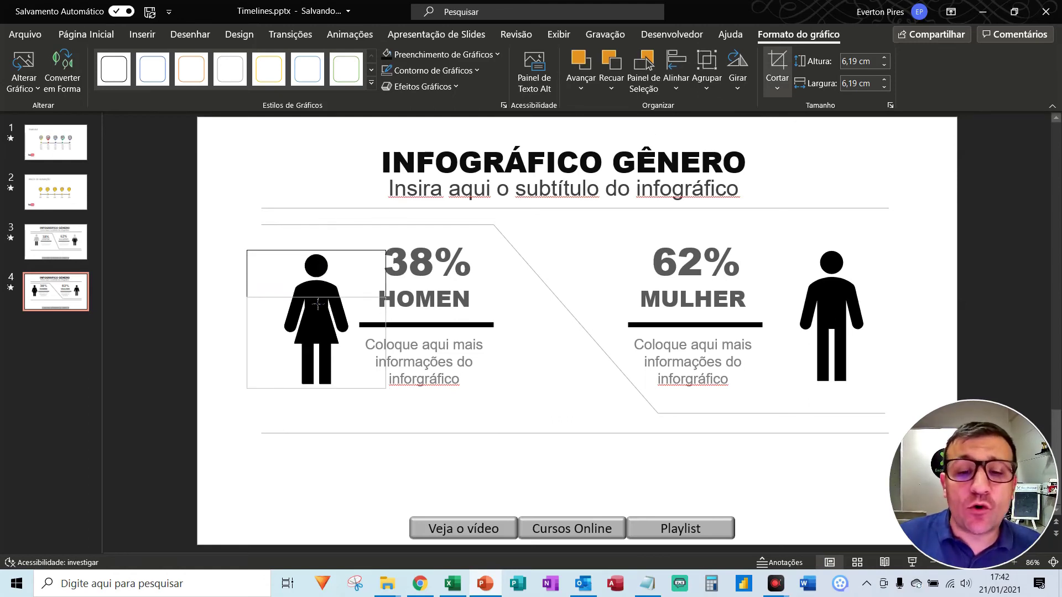
{"action": "left_click", "coordinate": [335, 404]}
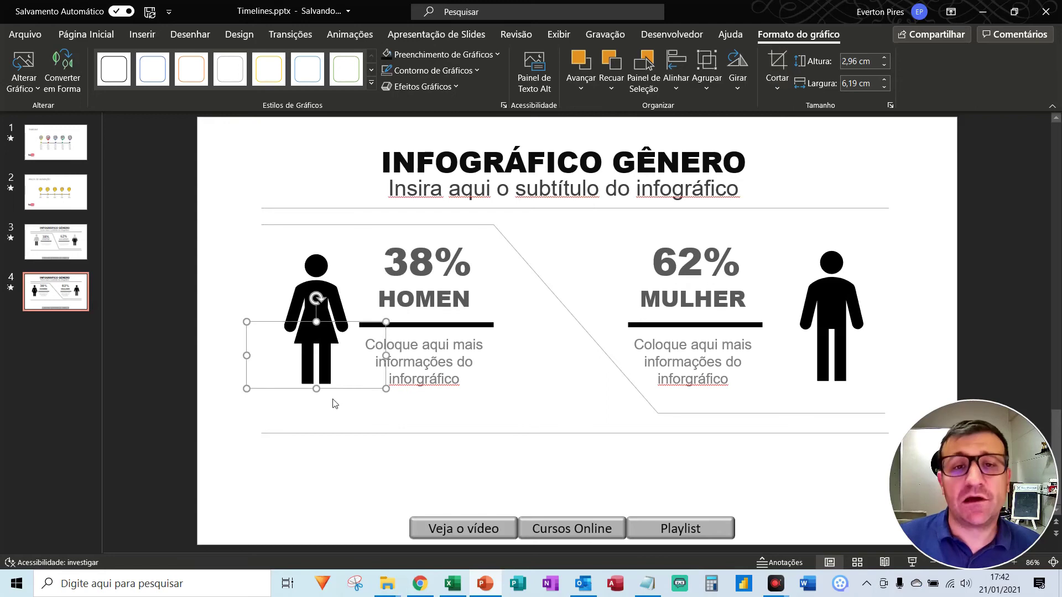
{"action": "left_click", "coordinate": [351, 429]}
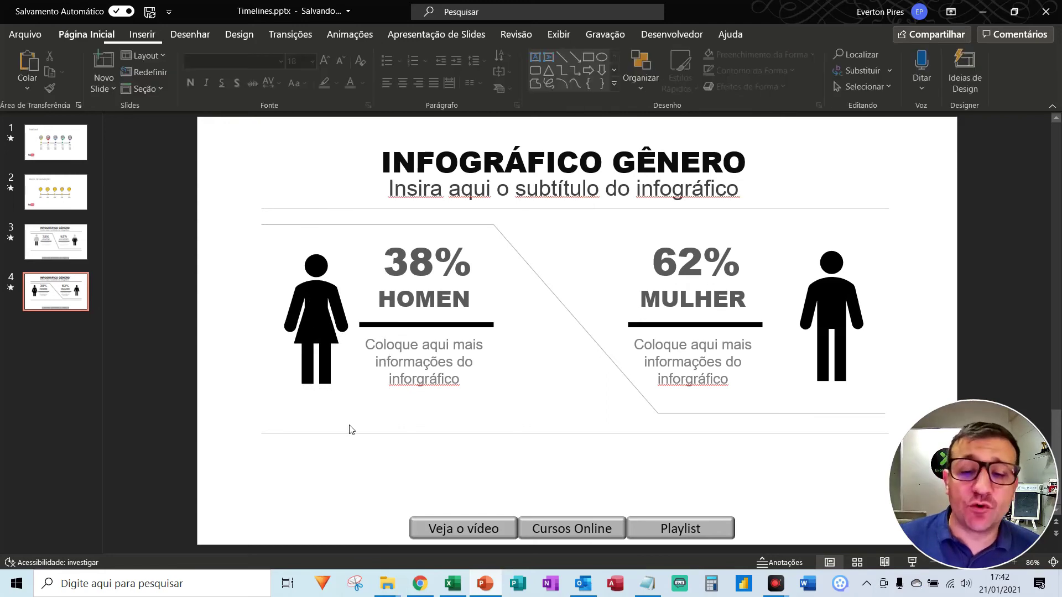
{"action": "left_click", "coordinate": [320, 288]}
{"action": "left_click", "coordinate": [318, 344]}
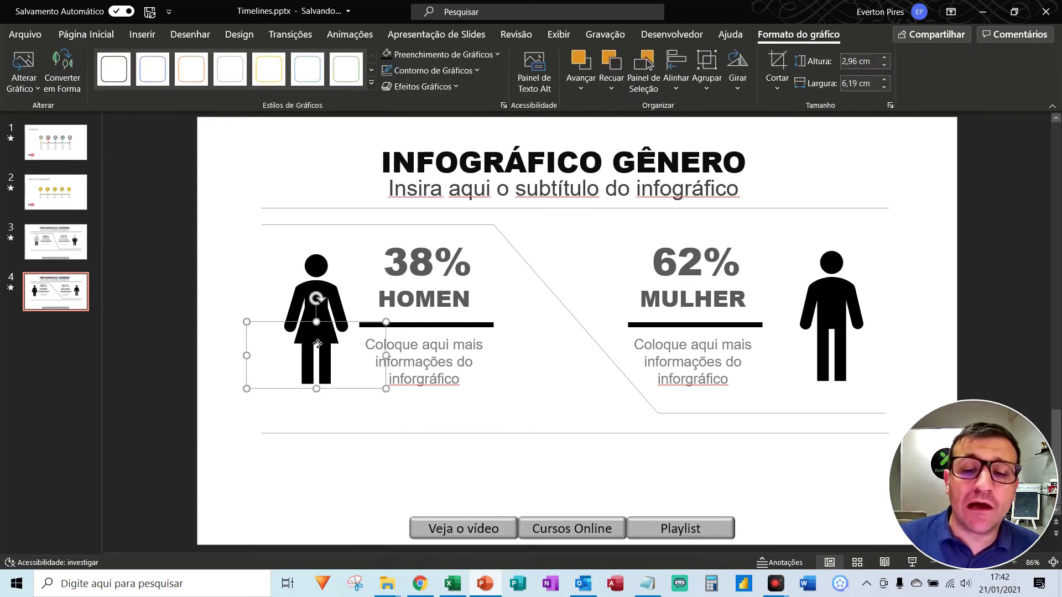
{"action": "left_click", "coordinate": [320, 288]}
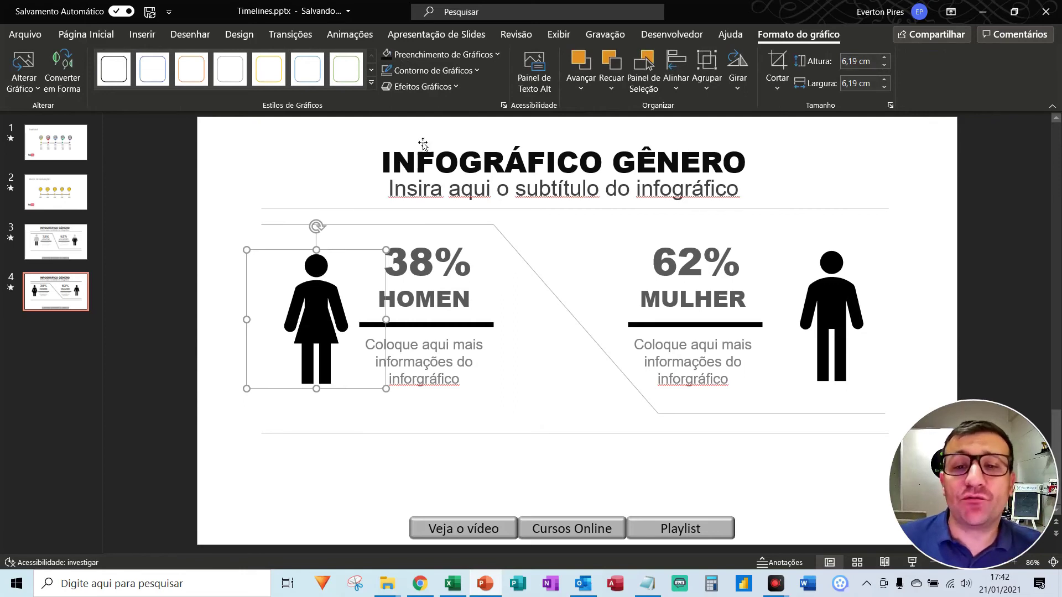
Step: Fill the full woman figure and the man icon light grey
{"action": "left_click", "coordinate": [432, 56]}
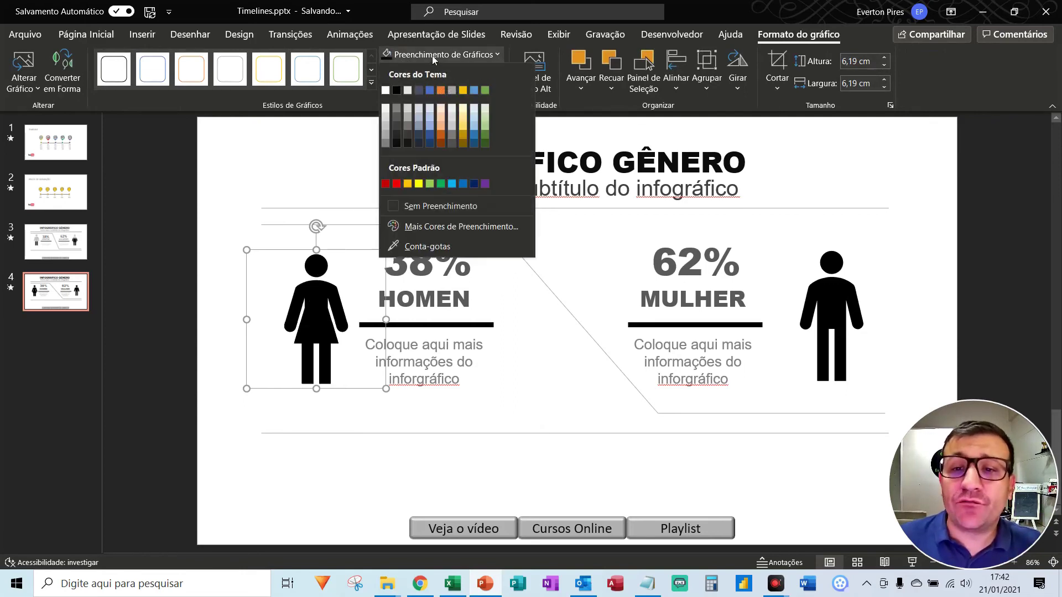
{"action": "left_click", "coordinate": [385, 129]}
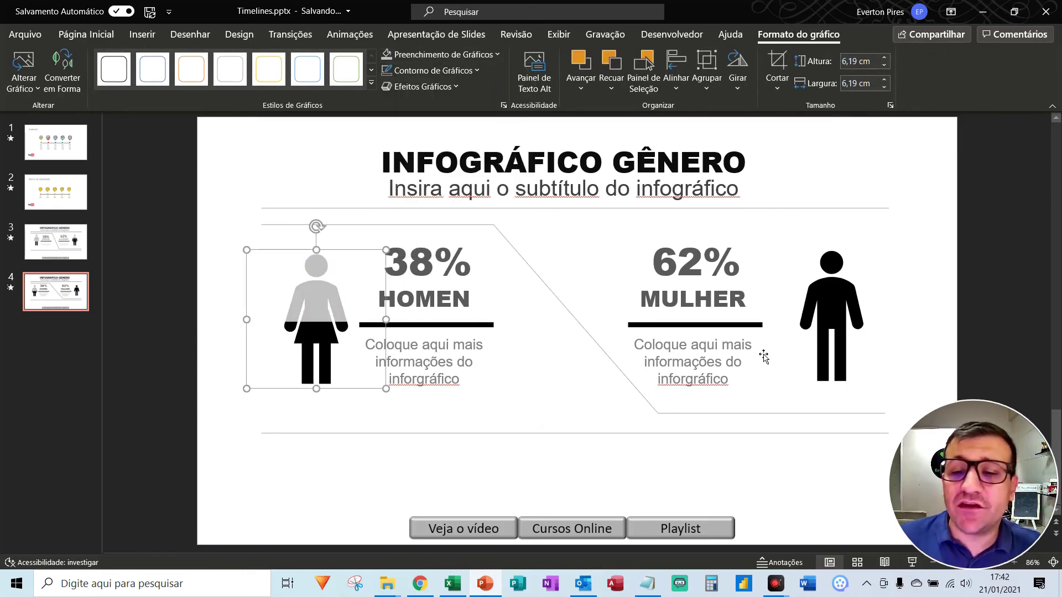
{"action": "left_click", "coordinate": [823, 294]}
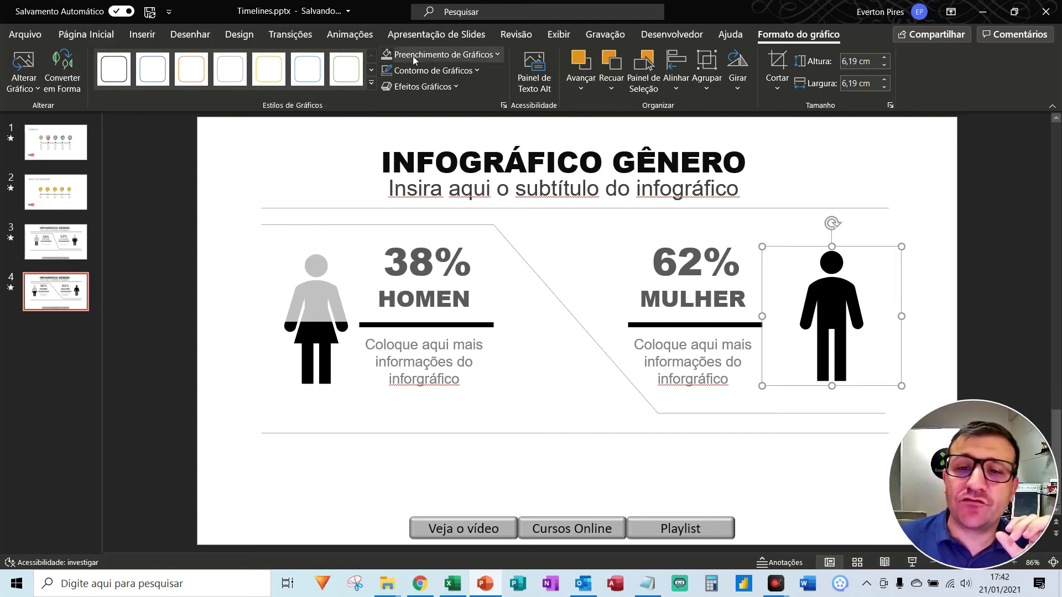
{"action": "left_click", "coordinate": [386, 56]}
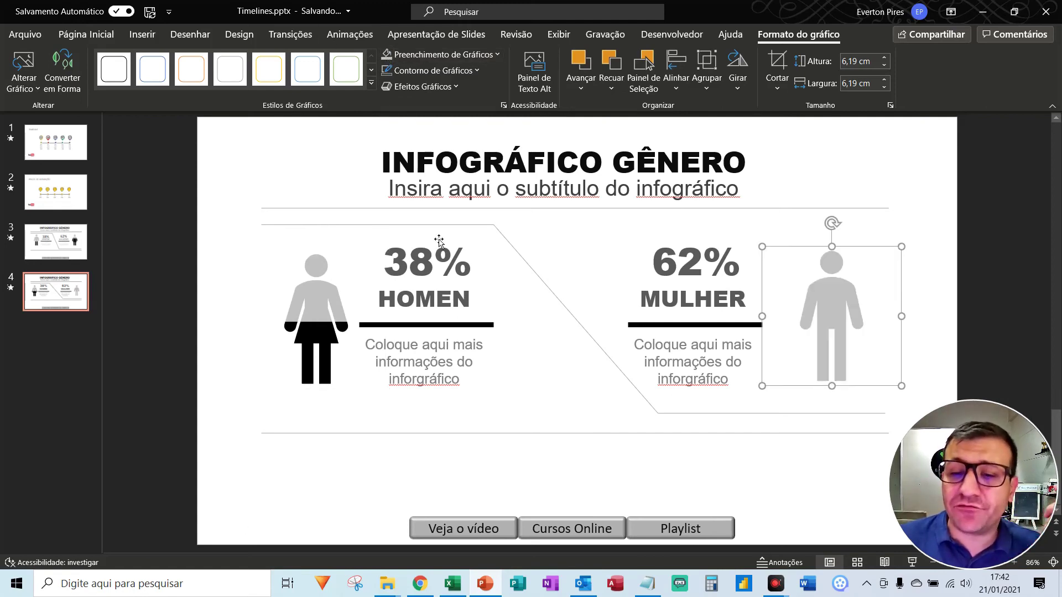
{"action": "left_click", "coordinate": [365, 453]}
Step: Preview the slideshow, then undo an accidental stretch of the black woman overlay
{"action": "left_click", "coordinate": [335, 340]}
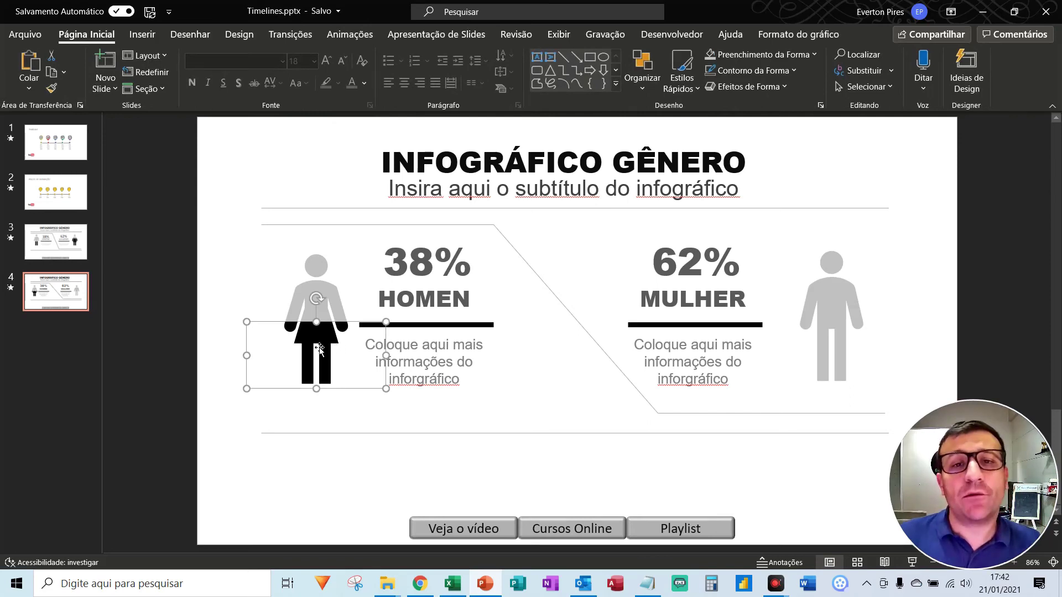
{"action": "key", "text": "F5"}
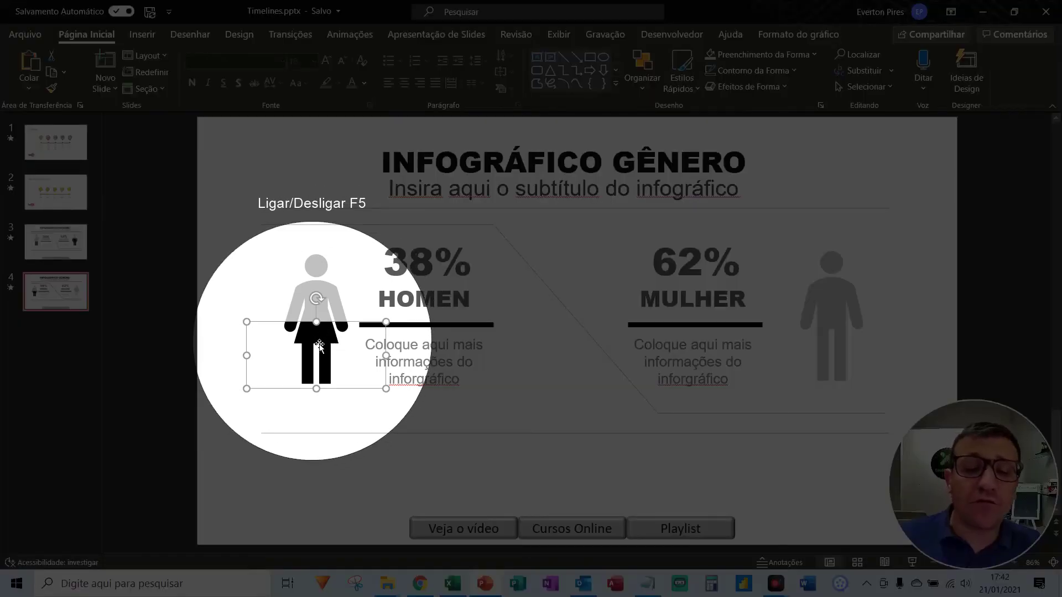
{"action": "key", "text": "F5"}
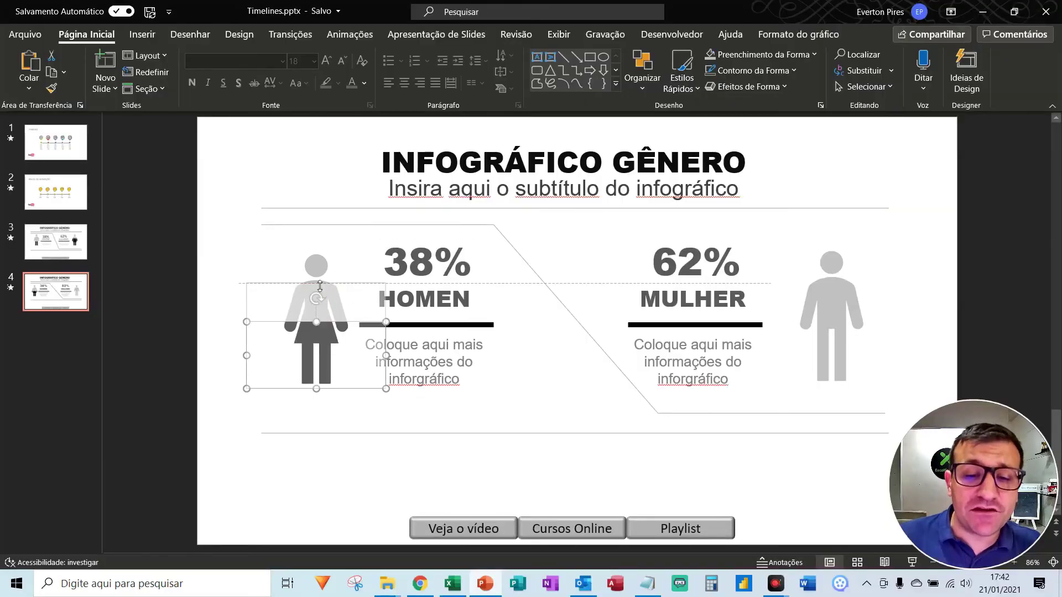
{"action": "left_click_drag", "start_coordinate": [324, 331], "coordinate": [324, 291]}
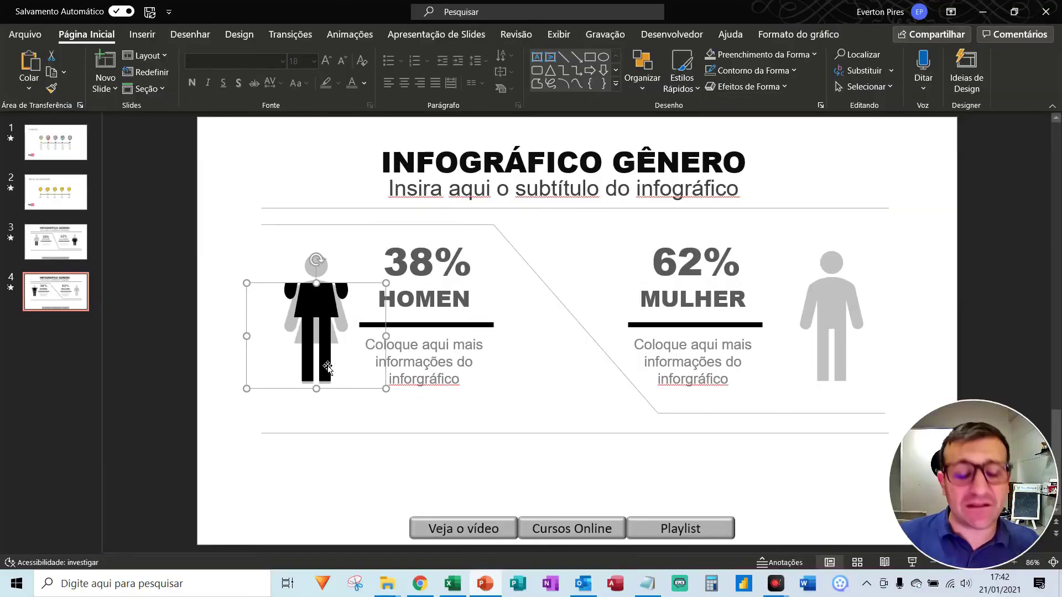
{"action": "key", "text": "ctrl+z"}
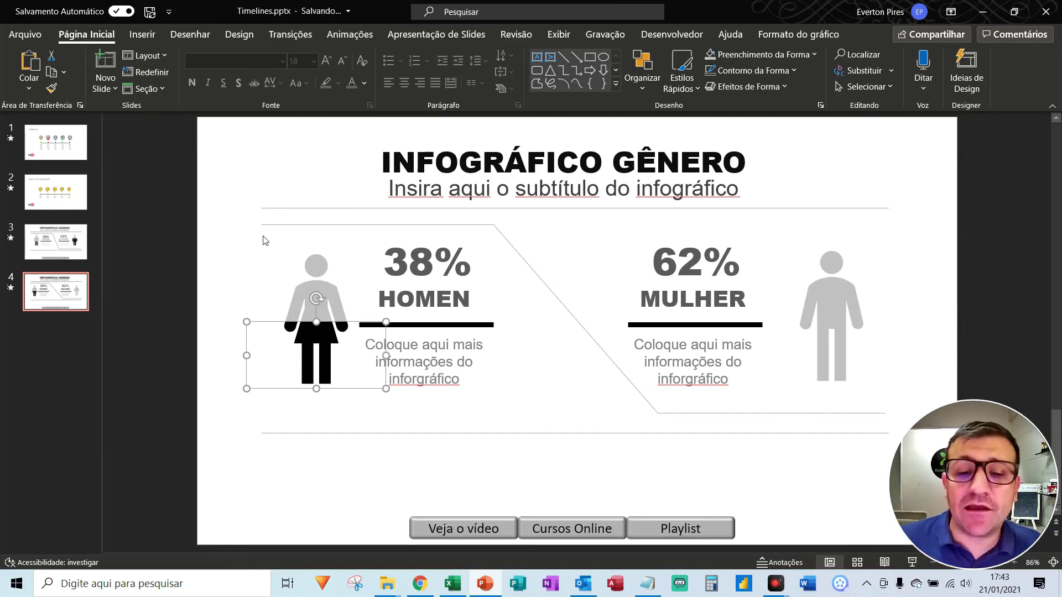
{"action": "left_click", "coordinate": [265, 240]}
{"action": "left_click", "coordinate": [320, 353]}
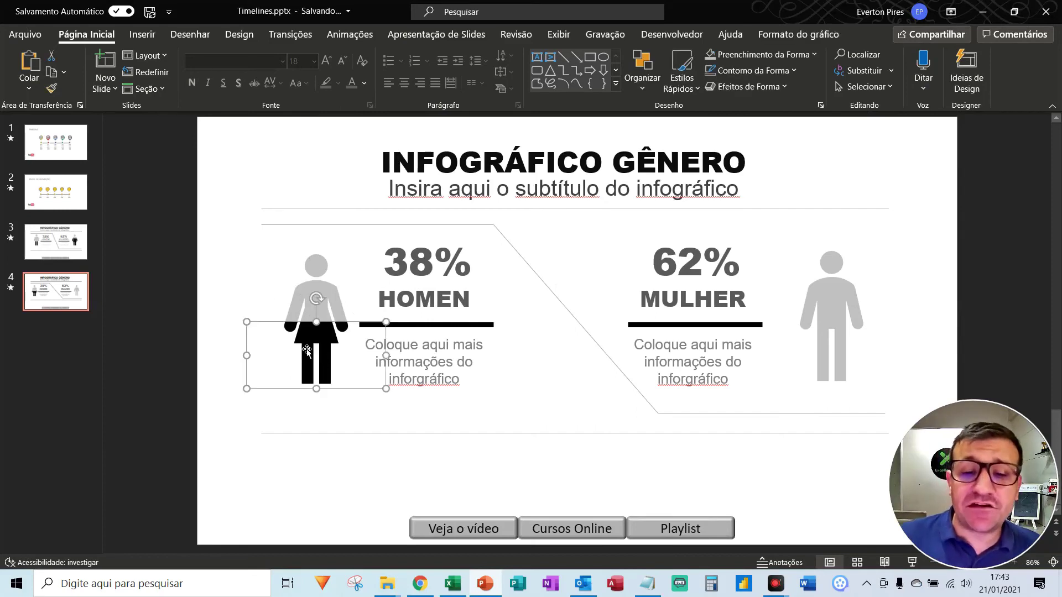
Step: Re-crop the black woman overlay to 2,69 cm tall so it covers her legs
{"action": "left_click", "coordinate": [781, 36]}
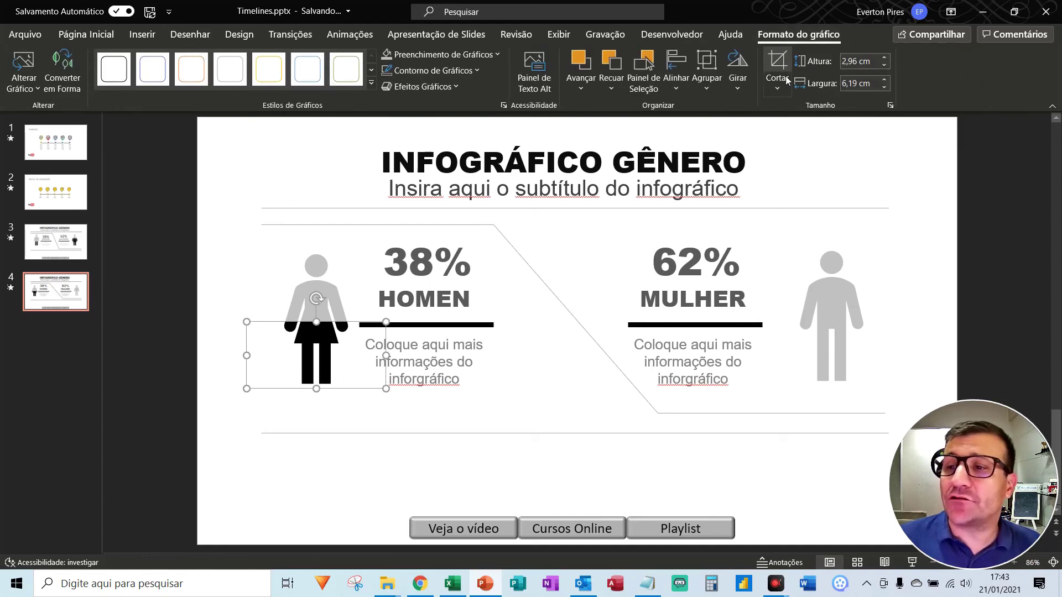
{"action": "left_click", "coordinate": [779, 64]}
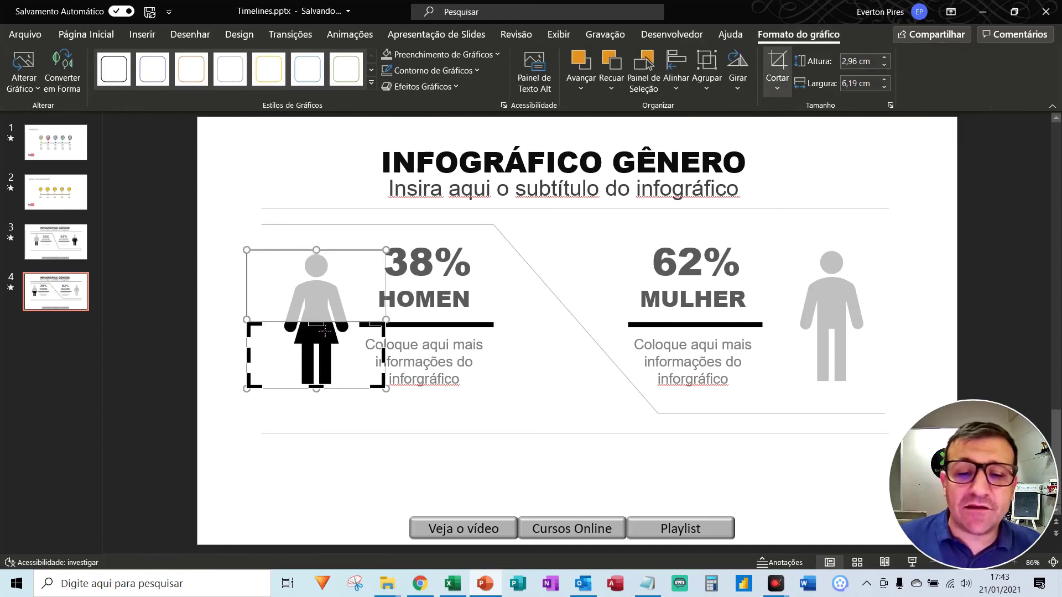
{"action": "mouse_move", "coordinate": [325, 330]}
{"action": "left_mouse_down"}
{"action": "mouse_move", "coordinate": [320, 274]}
{"action": "mouse_move", "coordinate": [318, 331]}
{"action": "left_mouse_up"}
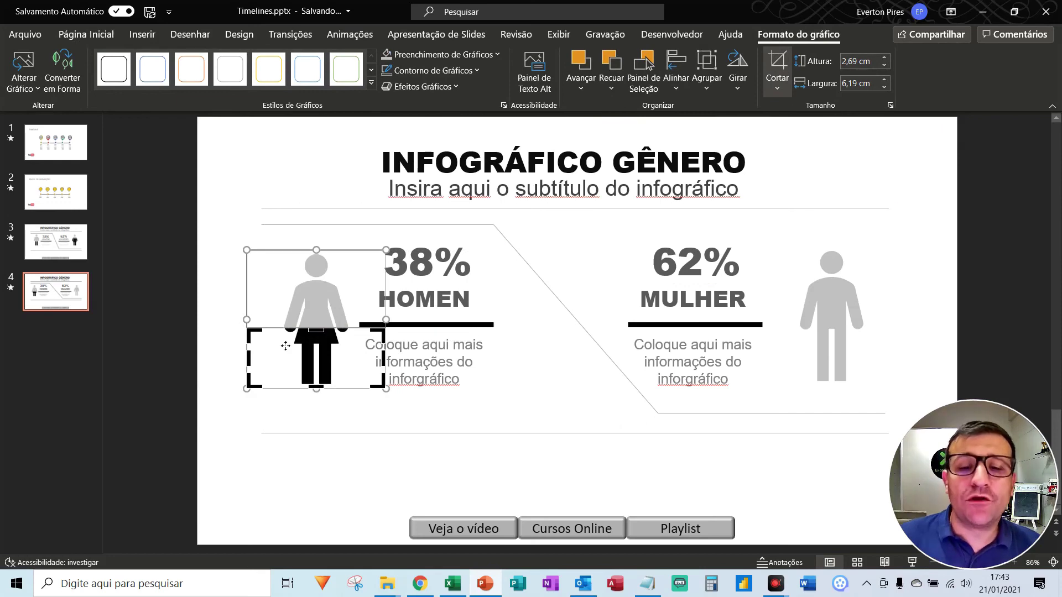
{"action": "left_click", "coordinate": [321, 341]}
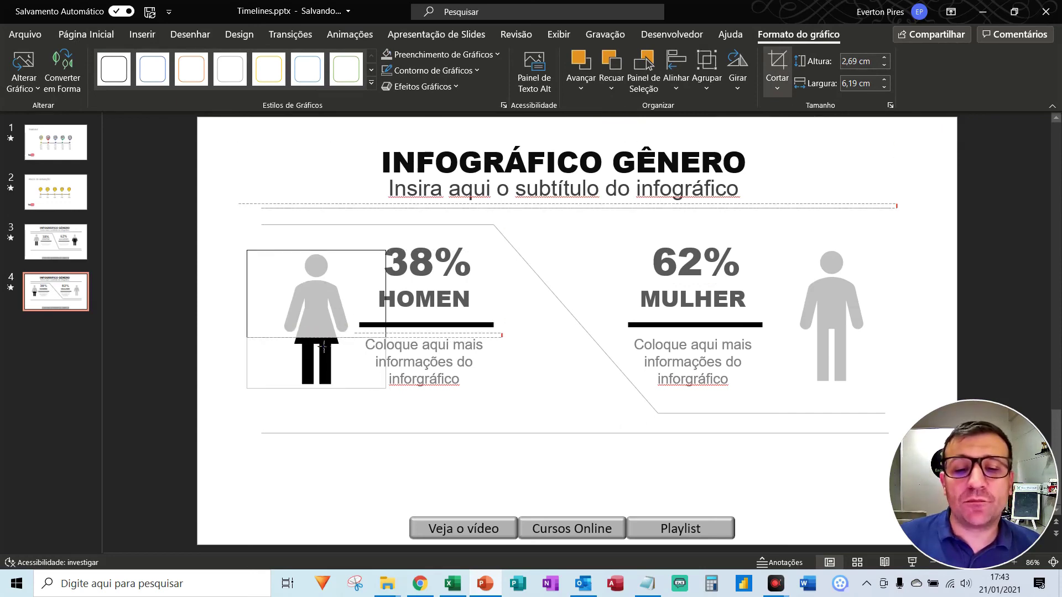
{"action": "double_click", "coordinate": [313, 387]}
{"action": "left_click", "coordinate": [343, 434]}
Step: Swap the labels so the left reads MULHER and the right reads HOMEN
{"action": "double_click", "coordinate": [406, 308]}
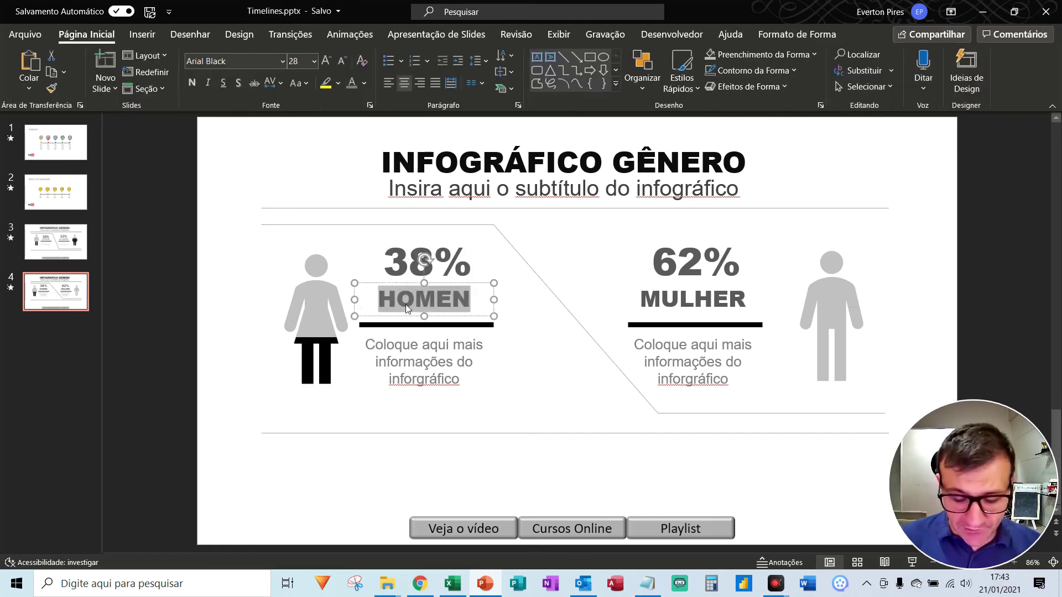
{"action": "type", "text": "MULHER"}
{"action": "double_click", "coordinate": [679, 299]}
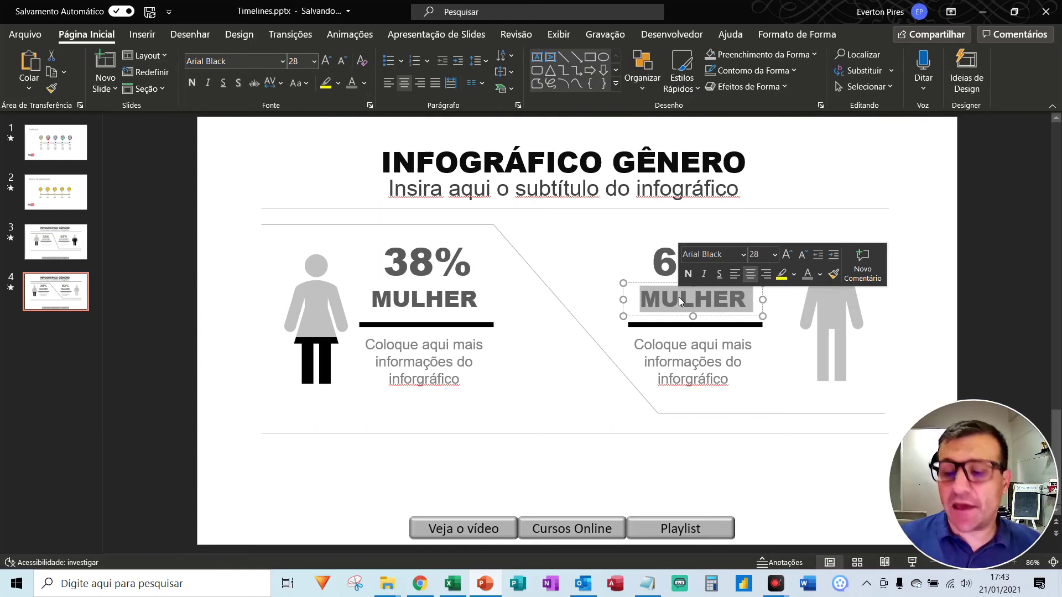
{"action": "type", "text": "HOMEN"}
{"action": "left_click", "coordinate": [877, 228]}
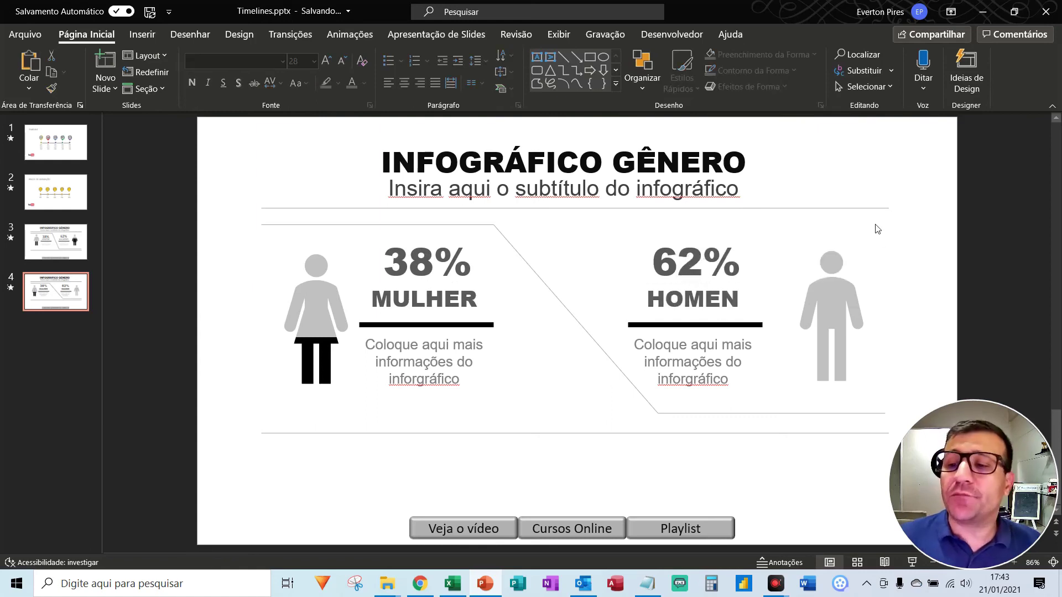
Step: Paste a second grey man icon and align it exactly on the original with Centralizar and Alinhar ao Meio
{"action": "left_click", "coordinate": [847, 287]}
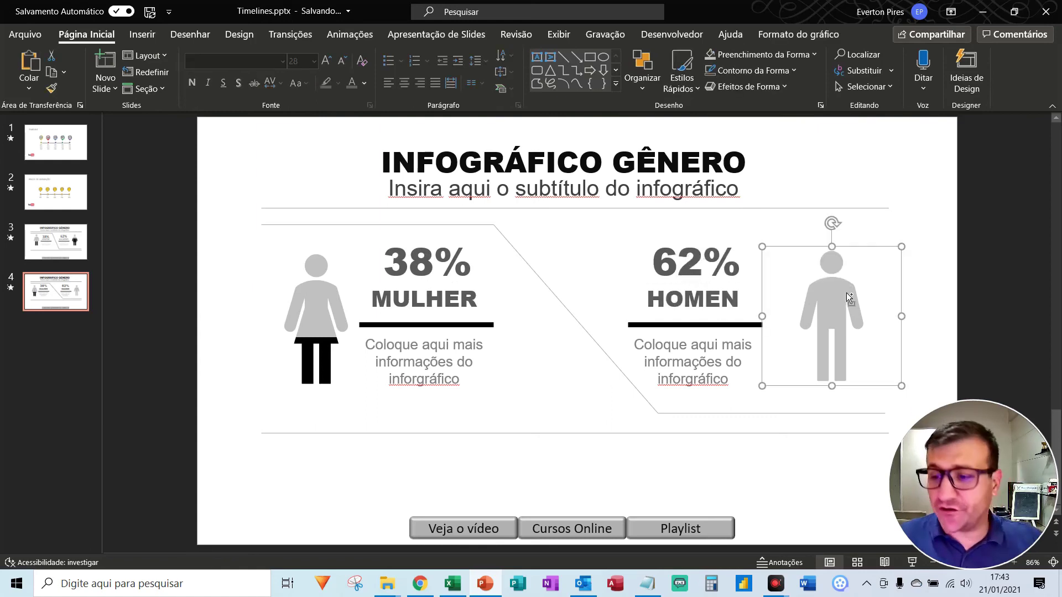
{"action": "key", "text": "ctrl+v"}
{"action": "left_click_drag", "start_coordinate": [849, 304], "coordinate": [847, 296]}
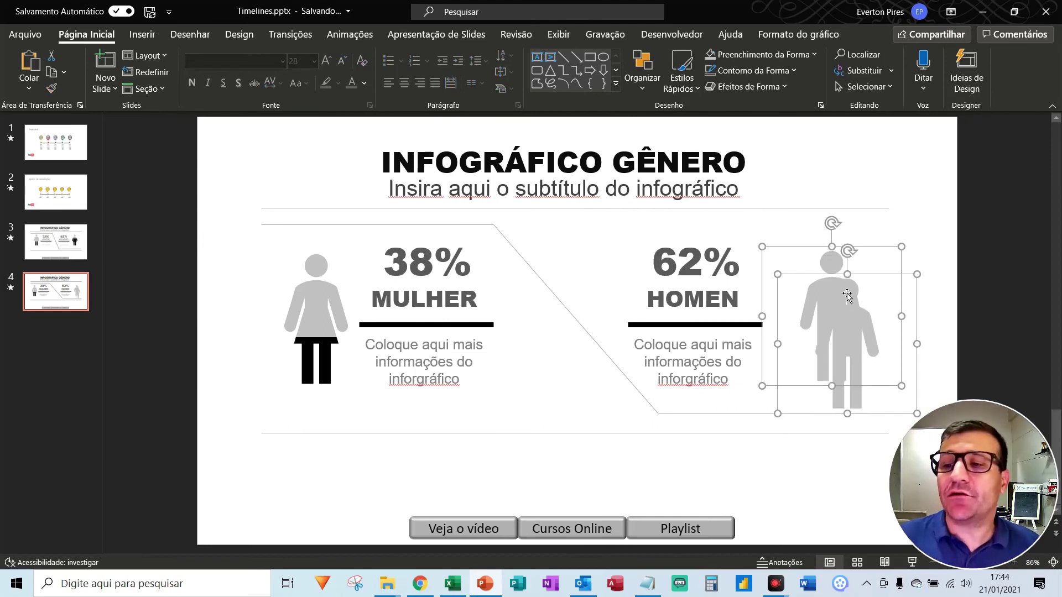
{"action": "right_click", "coordinate": [828, 266]}
{"action": "key", "text": "Escape"}
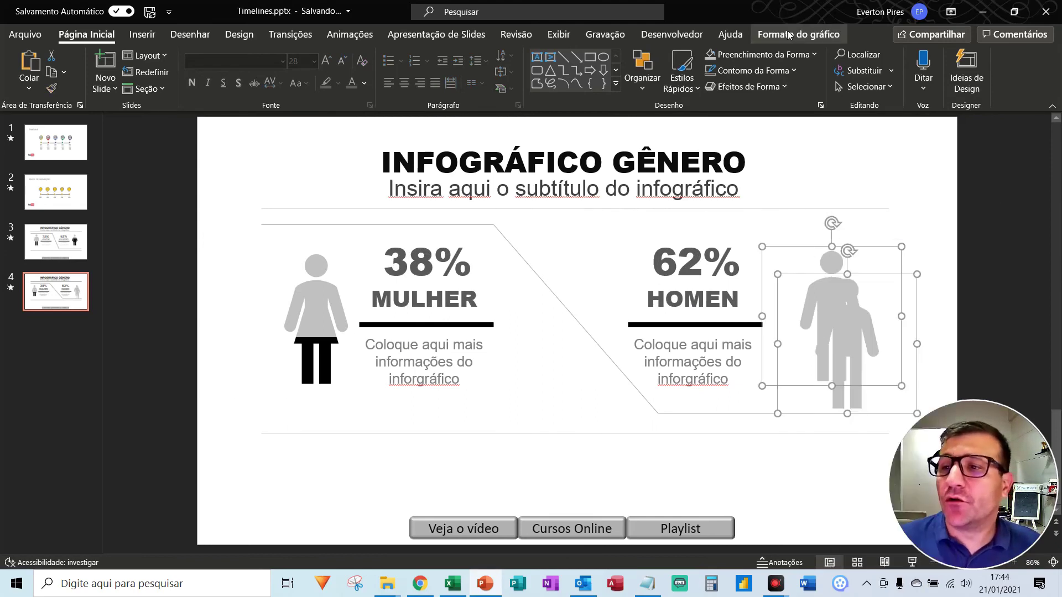
{"action": "left_click", "coordinate": [799, 34]}
{"action": "left_click", "coordinate": [676, 77]}
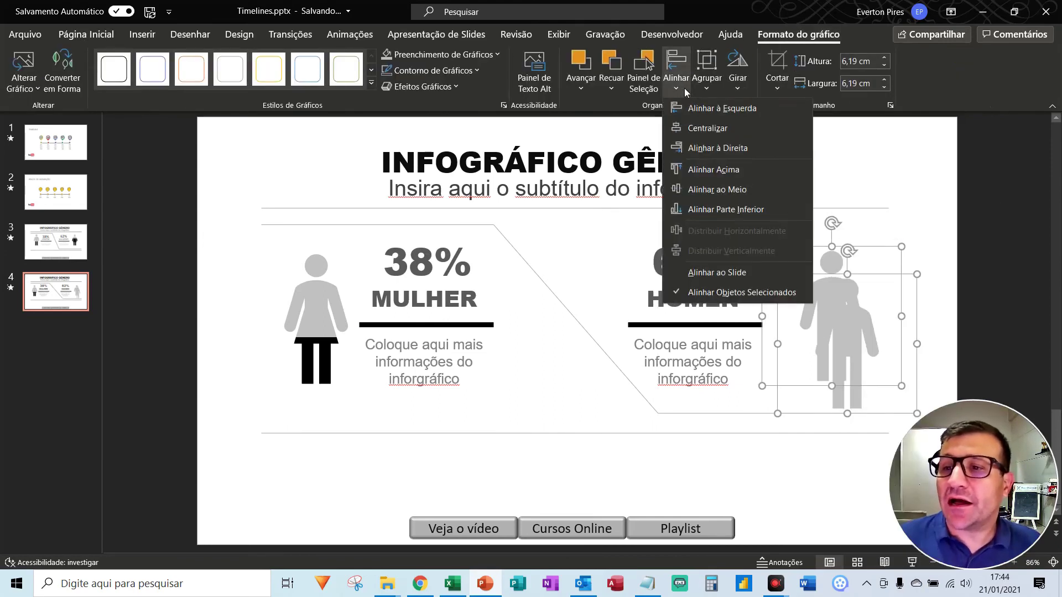
{"action": "left_click", "coordinate": [713, 126]}
{"action": "left_click", "coordinate": [678, 77]}
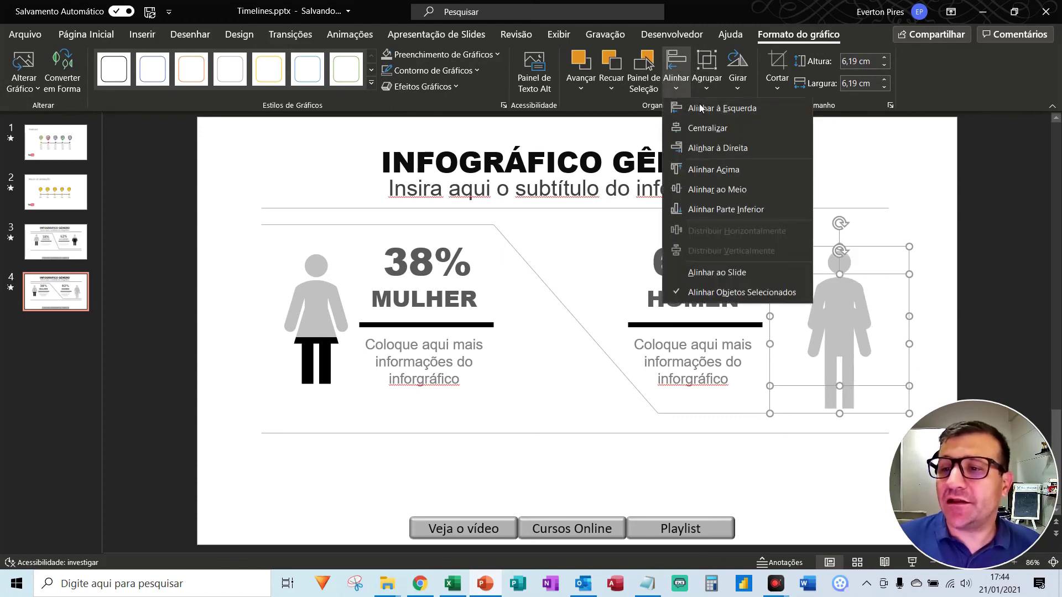
{"action": "left_click", "coordinate": [729, 190]}
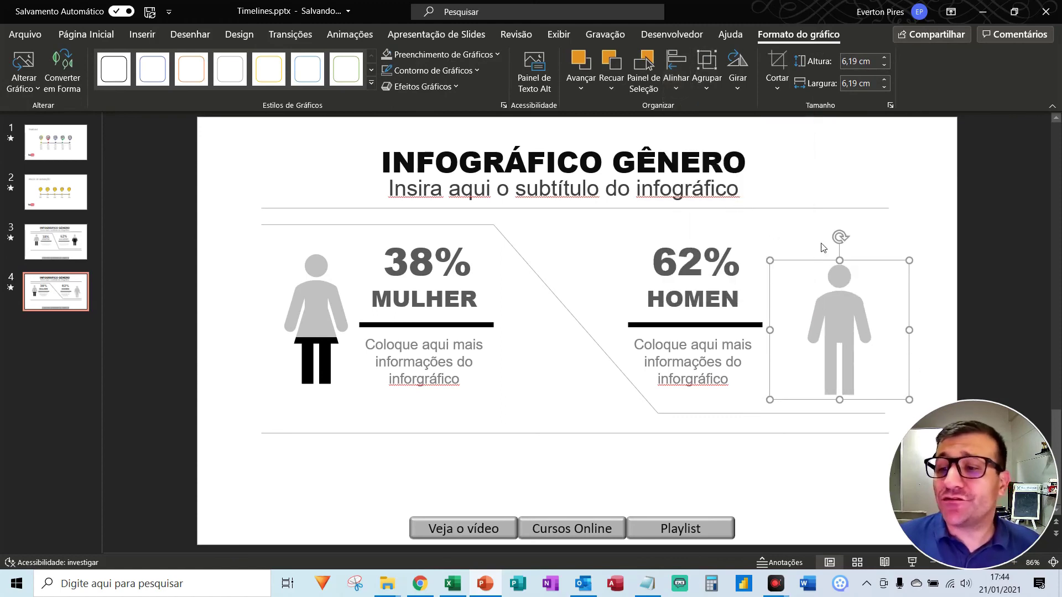
{"action": "left_click_drag", "start_coordinate": [923, 231], "coordinate": [759, 429]}
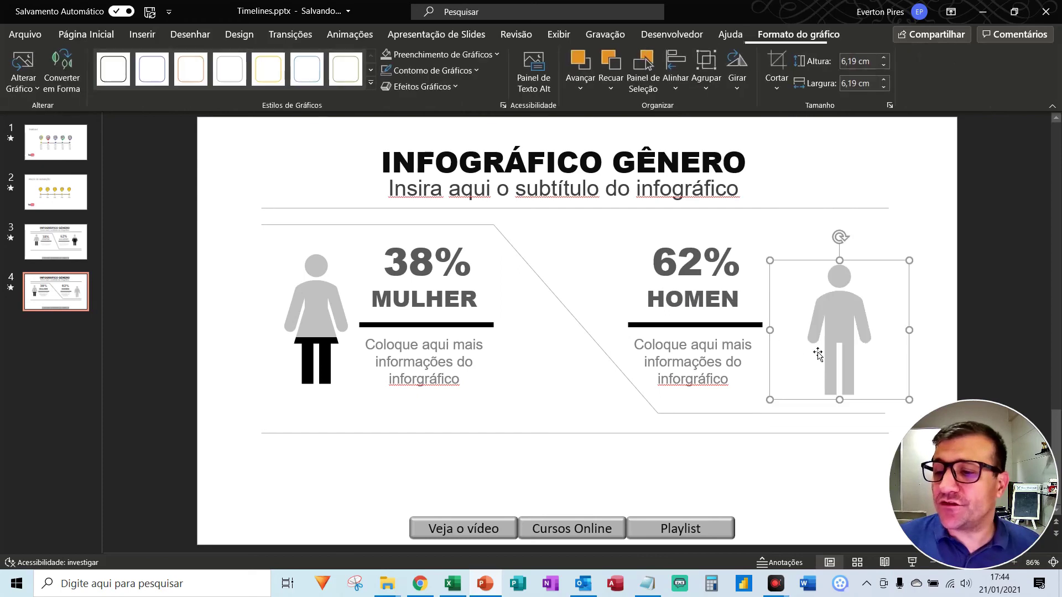
Step: Nudge the top man icon into place and fill it black
{"action": "left_click_drag", "start_coordinate": [859, 322], "coordinate": [863, 314]}
{"action": "left_click", "coordinate": [908, 214]}
{"action": "left_click", "coordinate": [839, 314]}
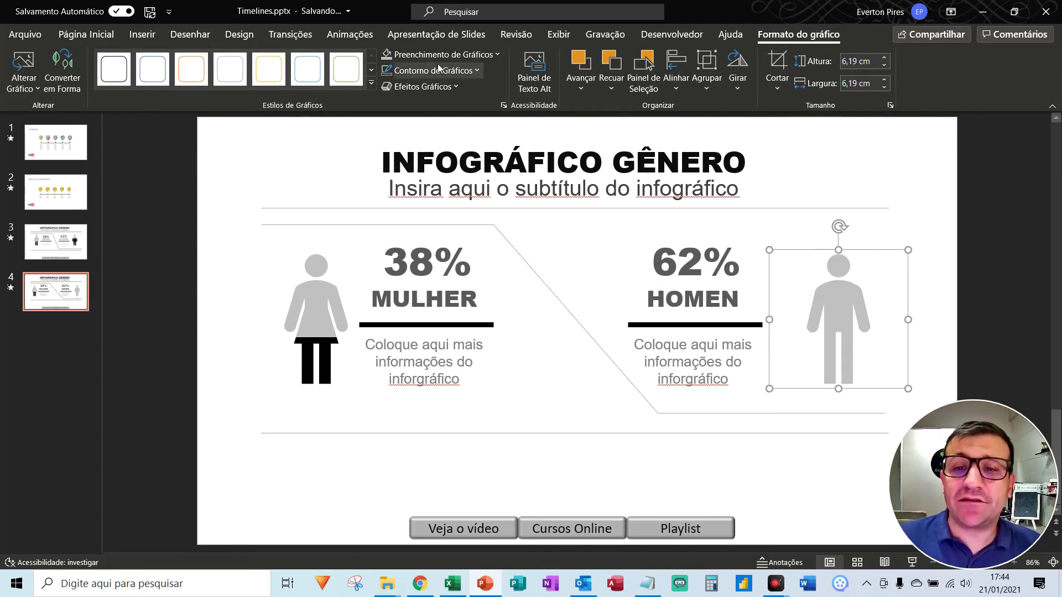
{"action": "left_click", "coordinate": [413, 55]}
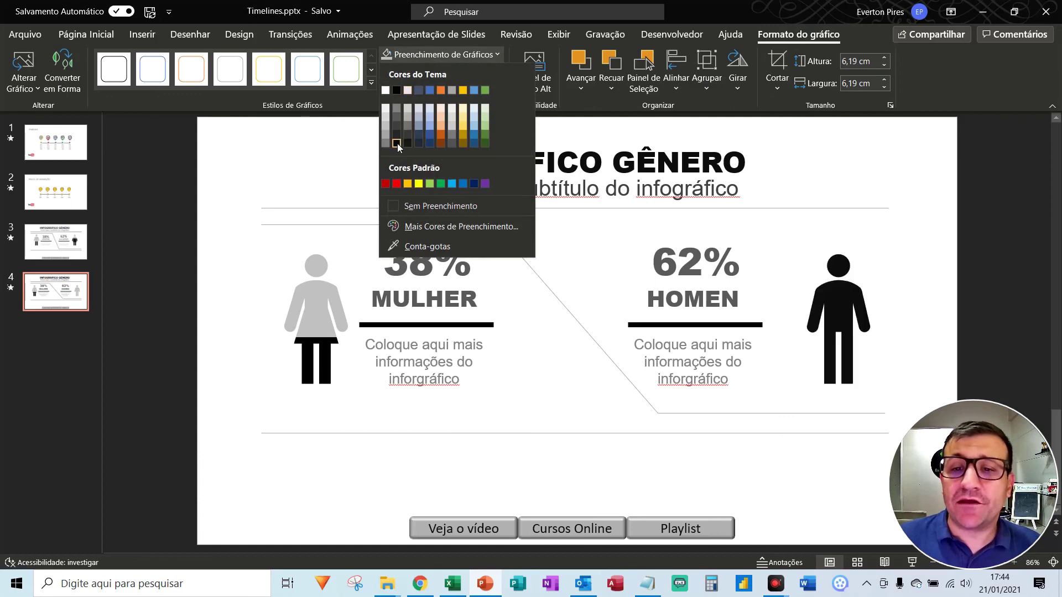
{"action": "left_click", "coordinate": [398, 143]}
Step: Crop the black man icon from the top so black covers him from the chest down
{"action": "left_click", "coordinate": [803, 221]}
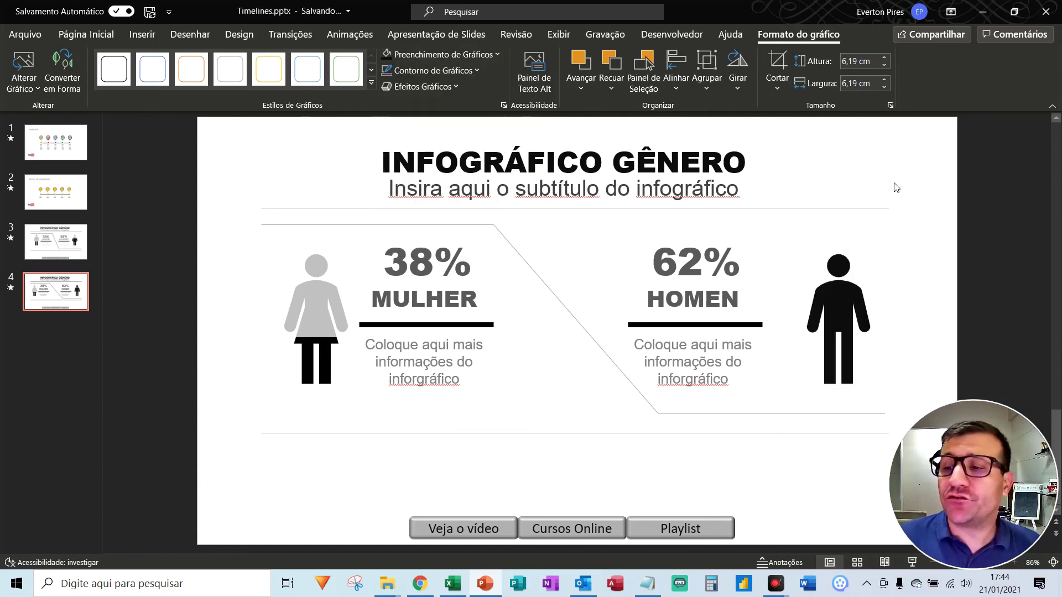
{"action": "left_click", "coordinate": [851, 303]}
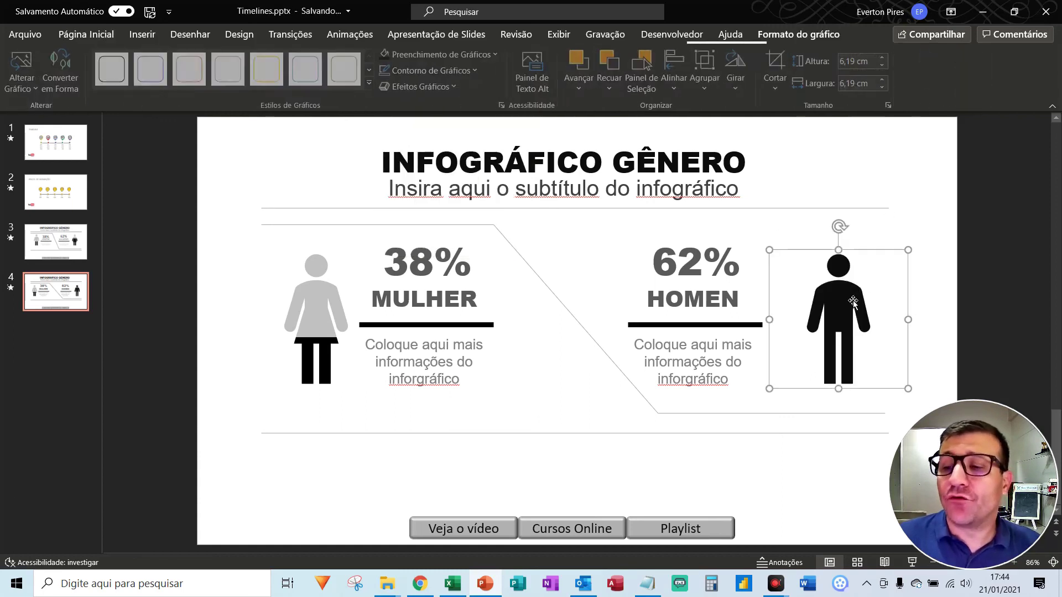
{"action": "left_click", "coordinate": [782, 65]}
{"action": "left_click_drag", "start_coordinate": [845, 256], "coordinate": [850, 329]}
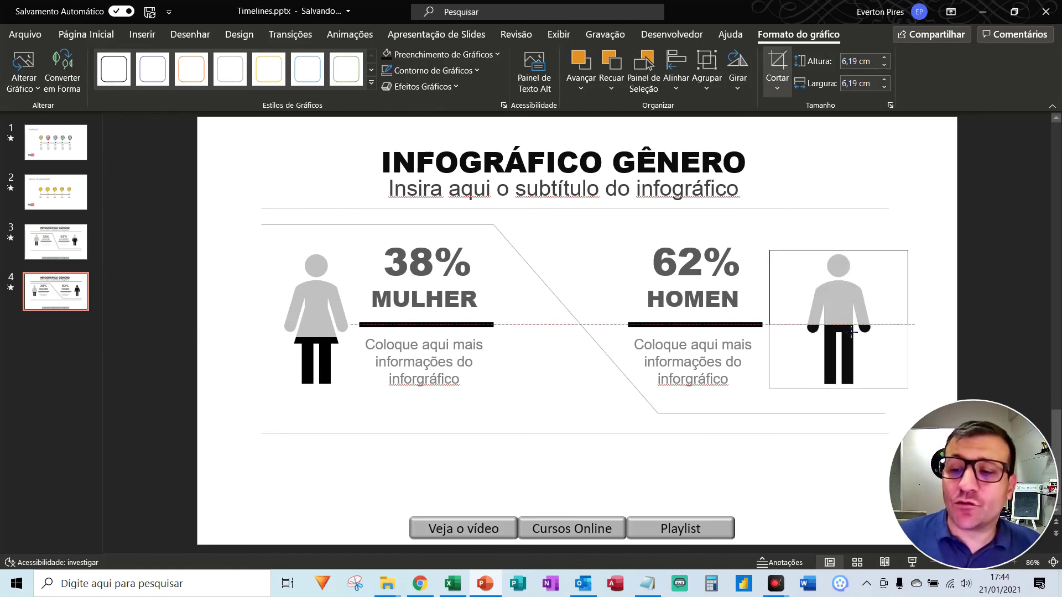
{"action": "left_click_drag", "start_coordinate": [851, 329], "coordinate": [854, 310]}
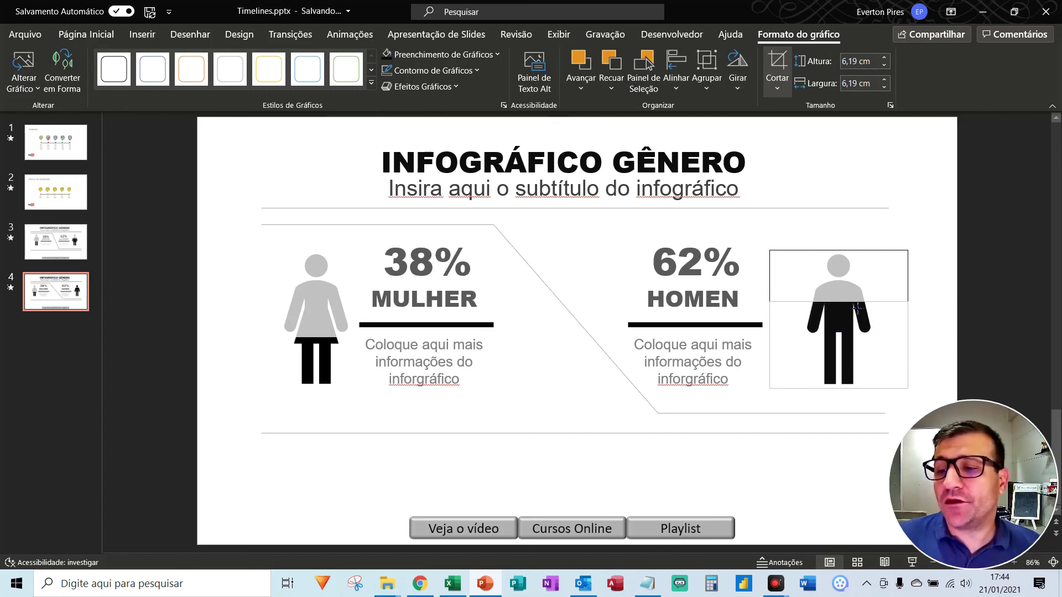
{"action": "key", "text": "Tab"}
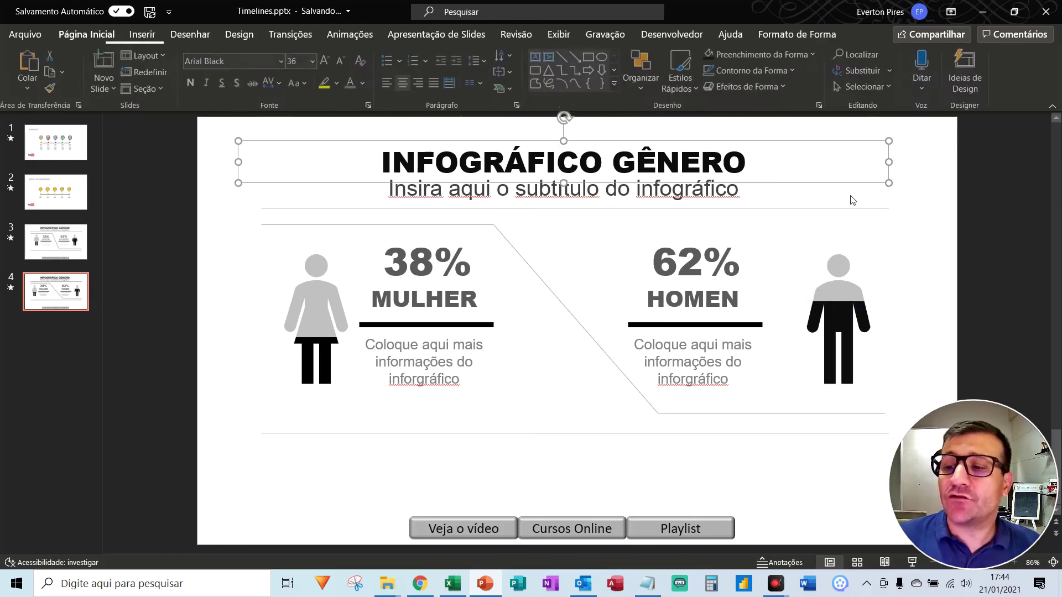
{"action": "left_click", "coordinate": [927, 223]}
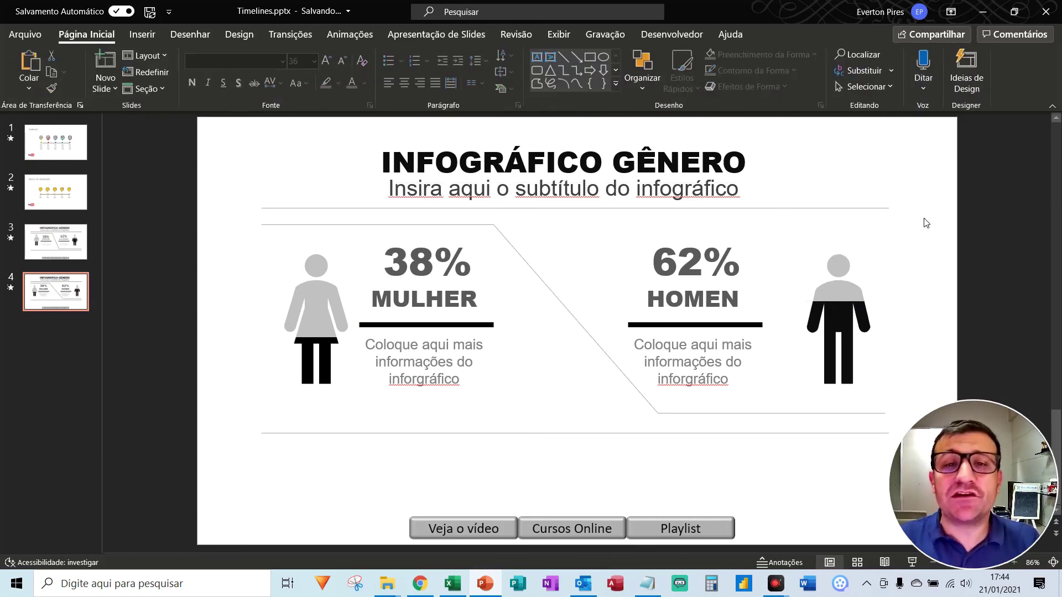